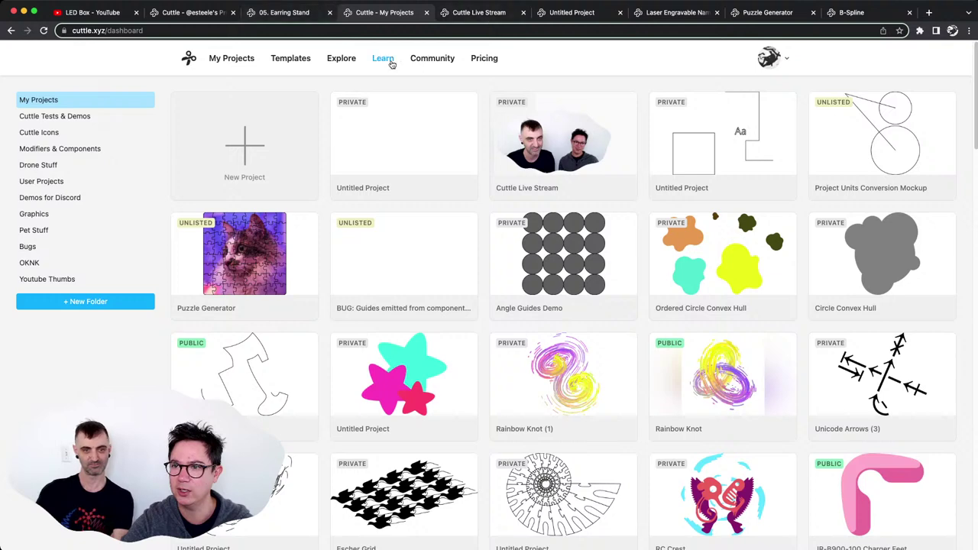
Go from the profile's shared projects page to the empty Untitled Project editor.
{"action": "left_click", "coordinate": [191, 12]}
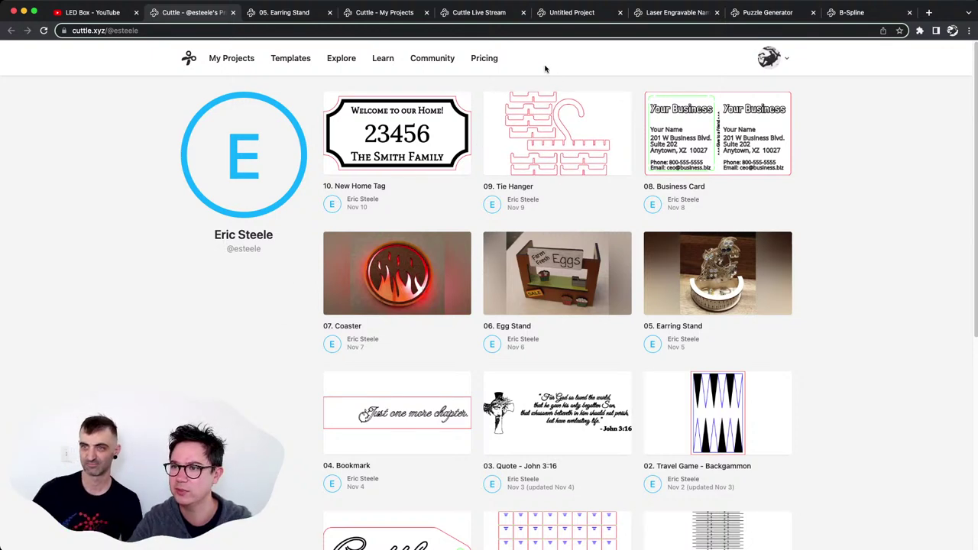
{"action": "left_click", "coordinate": [566, 13]}
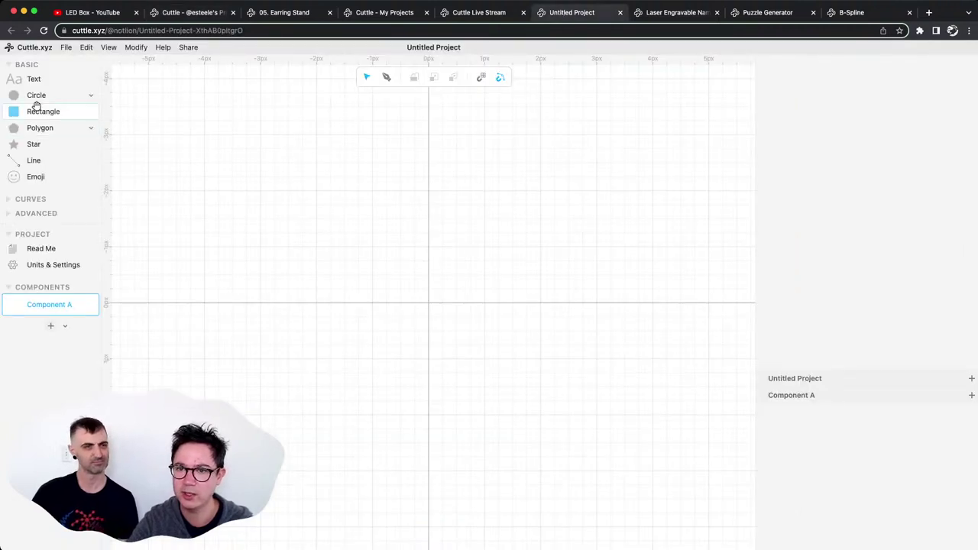
Place a temporary circle and switch the project units to inches.
{"action": "left_click_drag", "start_coordinate": [35, 96], "coordinate": [346, 210]}
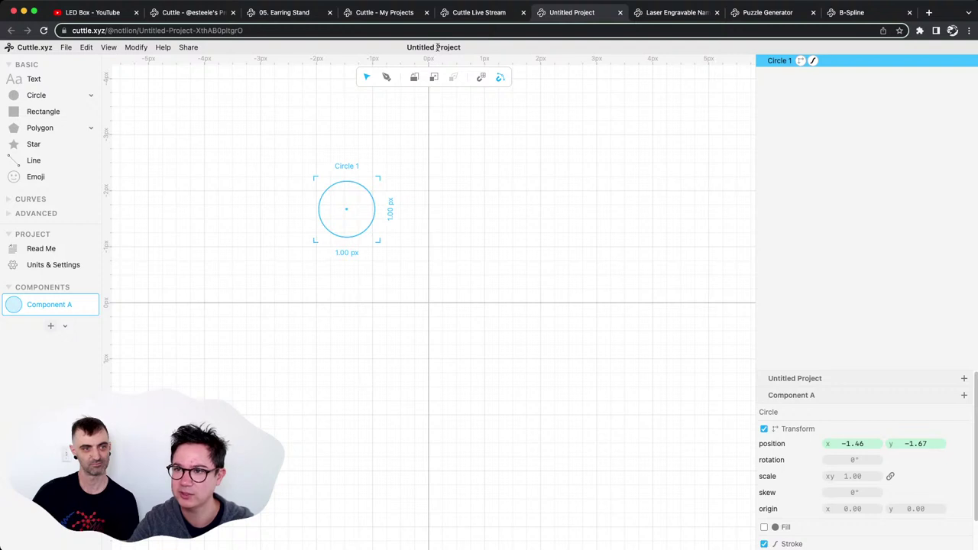
{"action": "left_click", "coordinate": [37, 266]}
{"action": "left_click", "coordinate": [673, 147]}
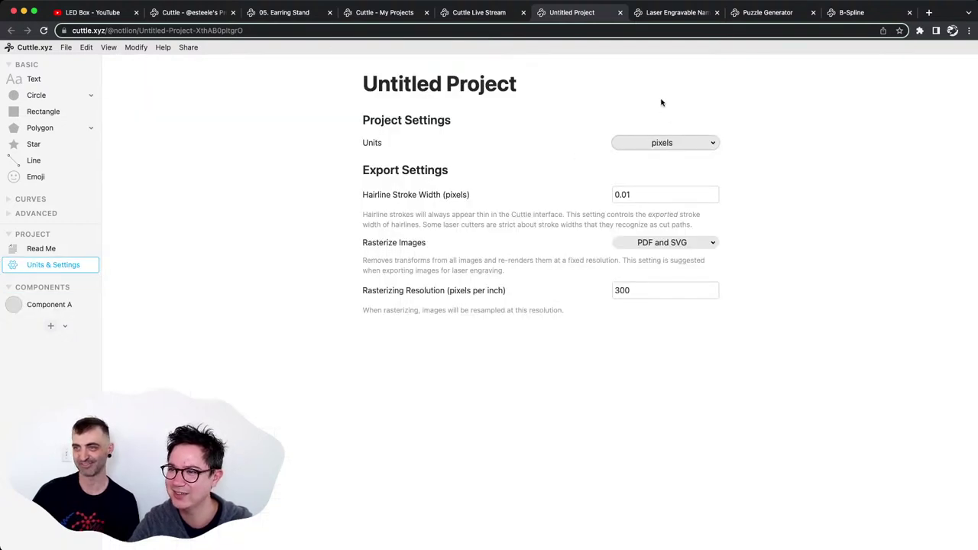
{"action": "left_click", "coordinate": [660, 79]}
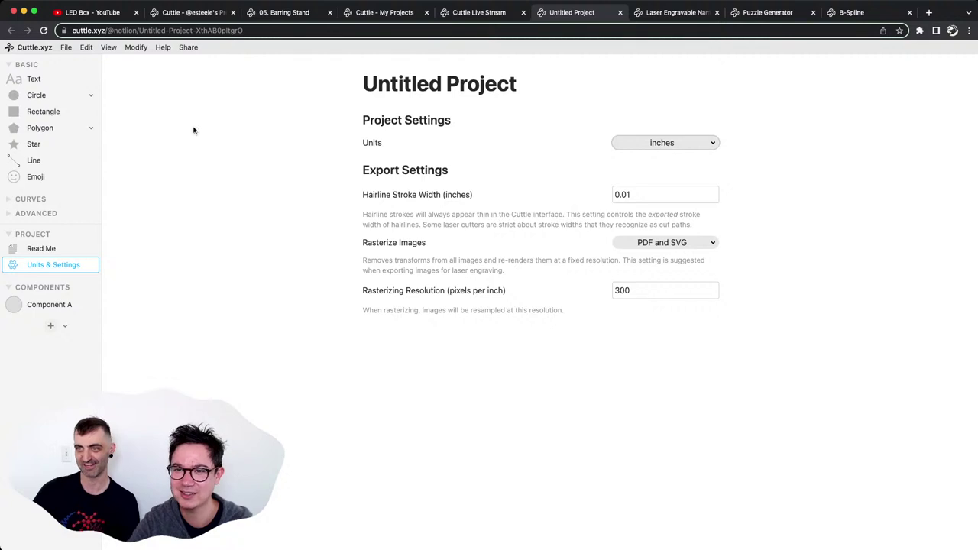
Return to Component A and delete the temporary circle.
{"action": "left_click", "coordinate": [46, 306]}
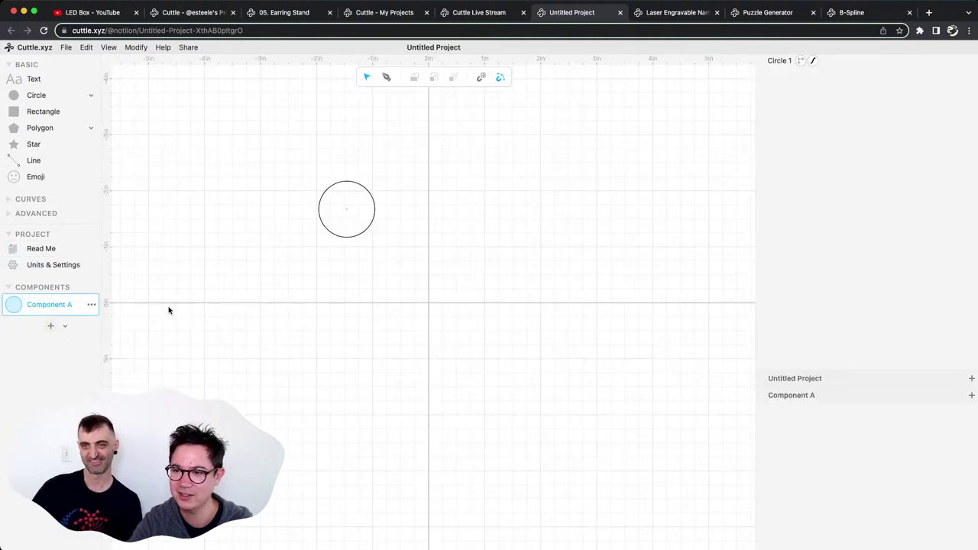
{"action": "left_click", "coordinate": [336, 190]}
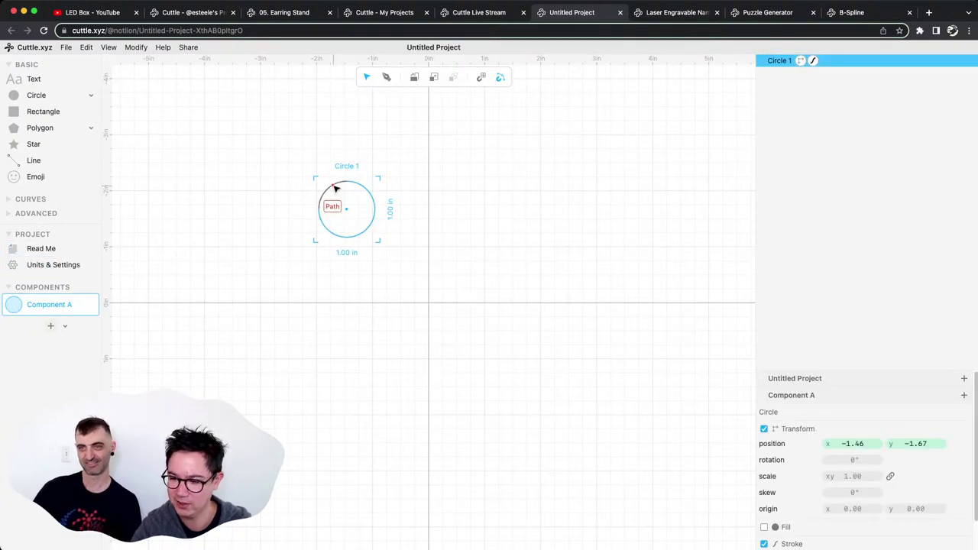
{"action": "key", "text": "BackSpace"}
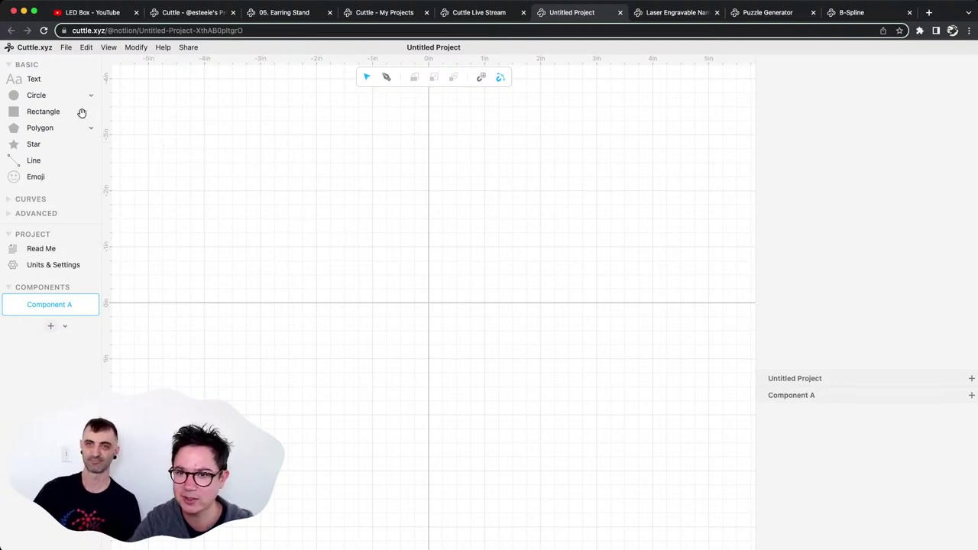
Add a new circle and set its width to 0.2 inches.
{"action": "left_click_drag", "start_coordinate": [34, 93], "coordinate": [319, 207]}
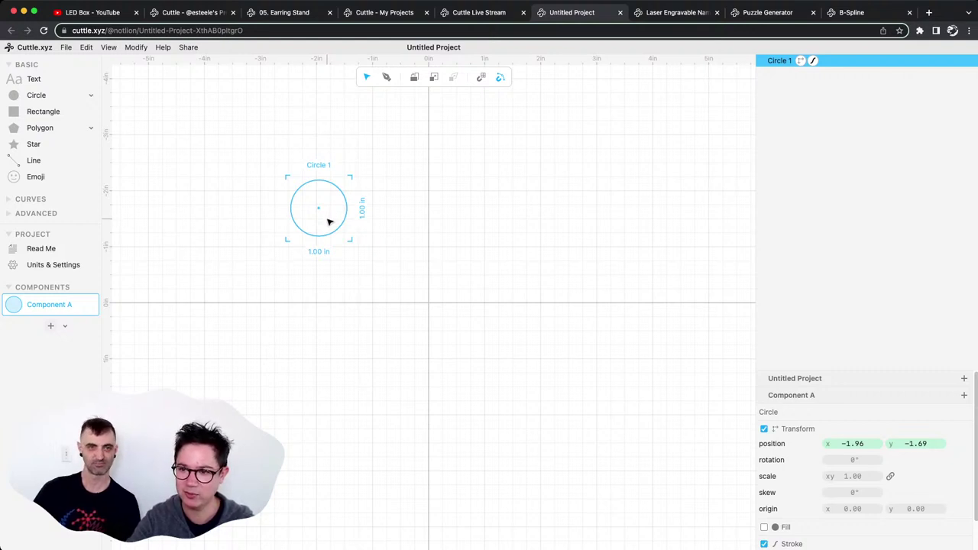
{"action": "left_click", "coordinate": [319, 252]}
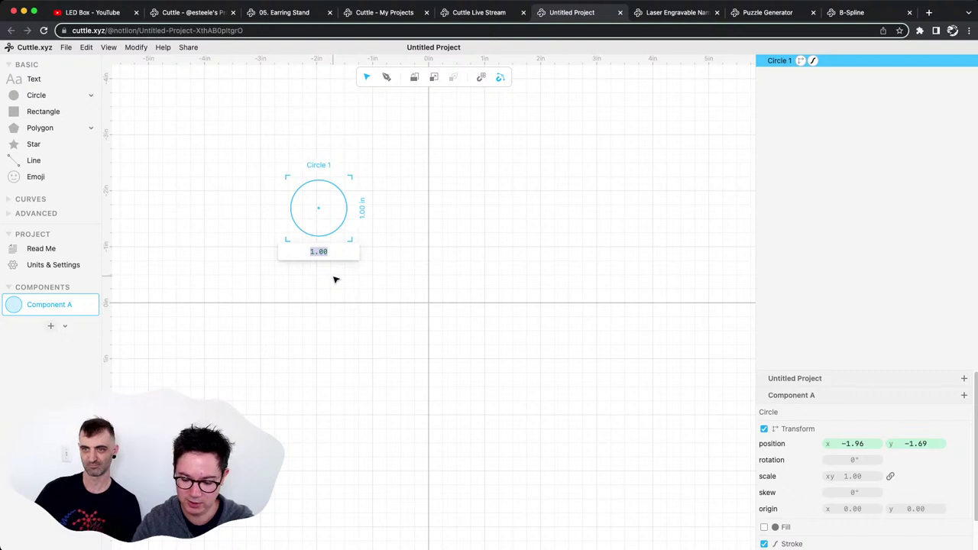
{"action": "type", "text": "0.2"}
{"action": "key", "text": "Return"}
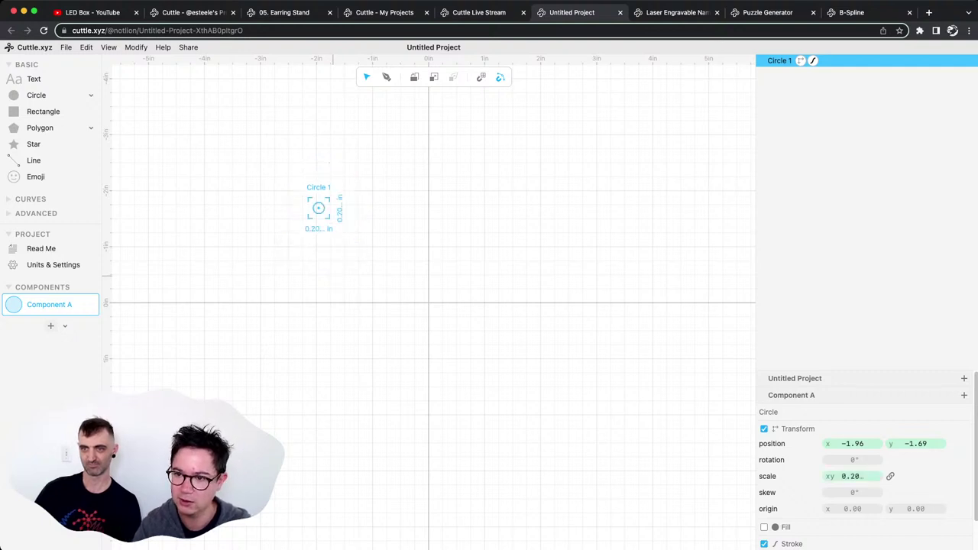
Reselect the small 0.197 in circle, zoom around it, and place a rectangle below.
{"action": "left_click", "coordinate": [358, 282]}
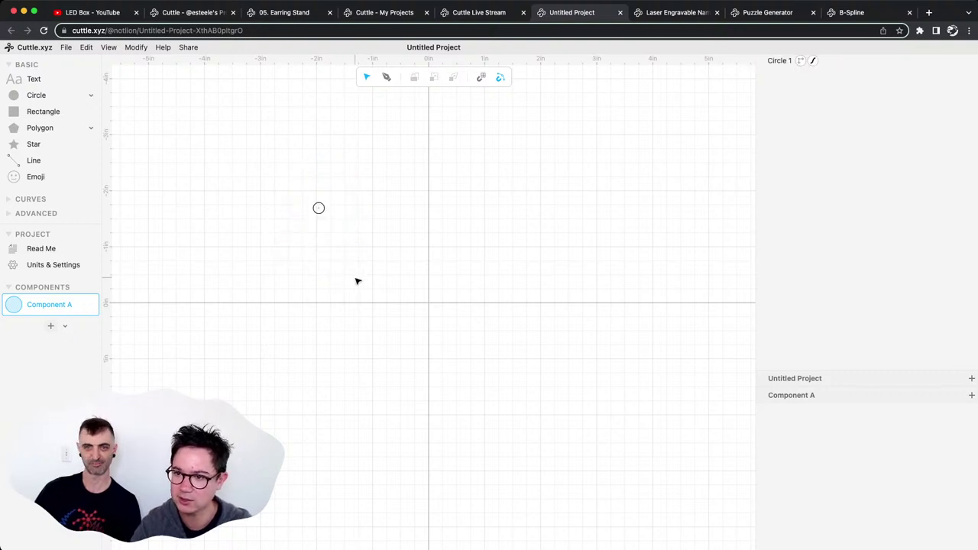
{"action": "left_click", "coordinate": [319, 210]}
{"action": "scroll", "coordinate": [320, 211], "scroll_direction": "up", "scroll_amount": 5}
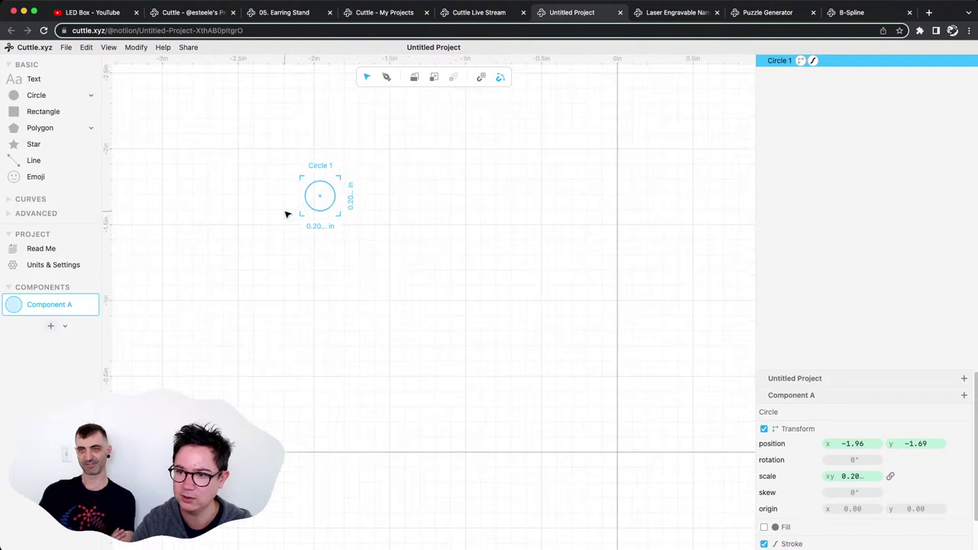
{"action": "scroll", "coordinate": [304, 200], "scroll_direction": "up", "scroll_amount": 3}
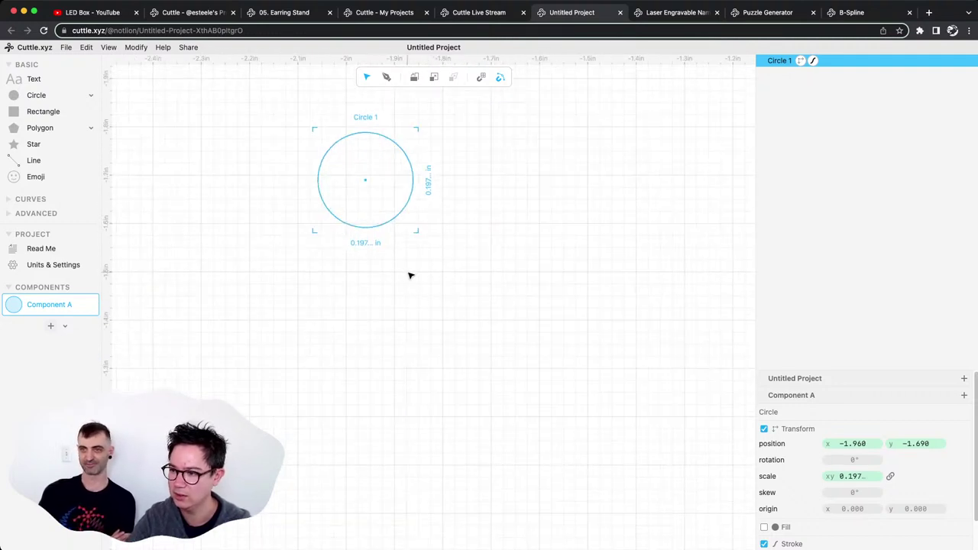
{"action": "scroll", "coordinate": [409, 276], "scroll_direction": "down", "scroll_amount": 3}
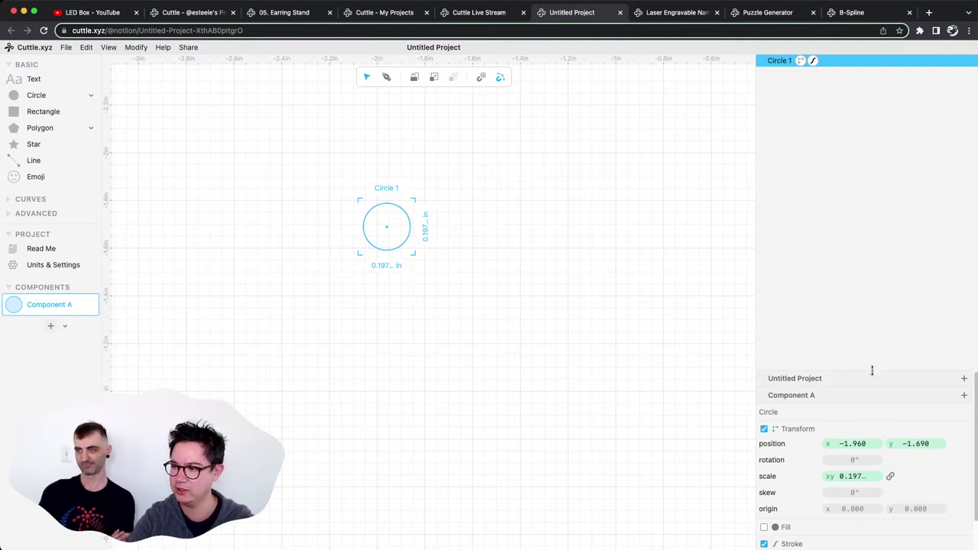
{"action": "scroll", "coordinate": [872, 371], "scroll_direction": "down", "scroll_amount": 2}
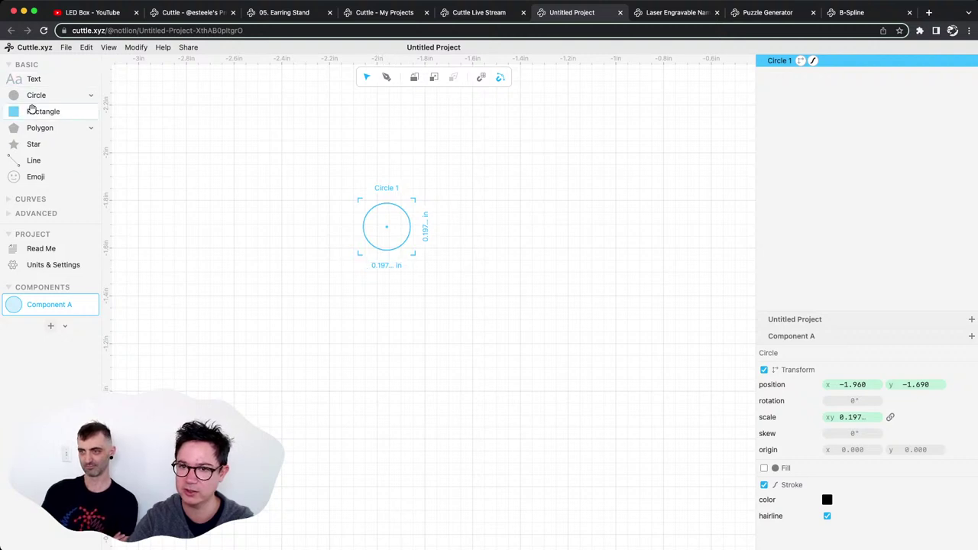
{"action": "left_click_drag", "start_coordinate": [35, 110], "coordinate": [554, 442]}
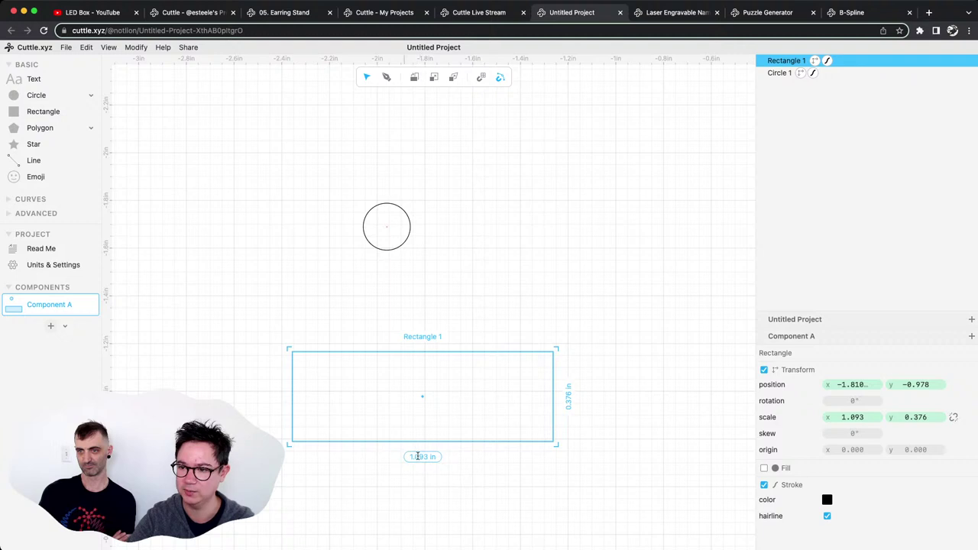
Size the rectangle to 20 mm wide by 10 mm tall (0.787 × 0.394 in).
{"action": "left_click", "coordinate": [422, 456]}
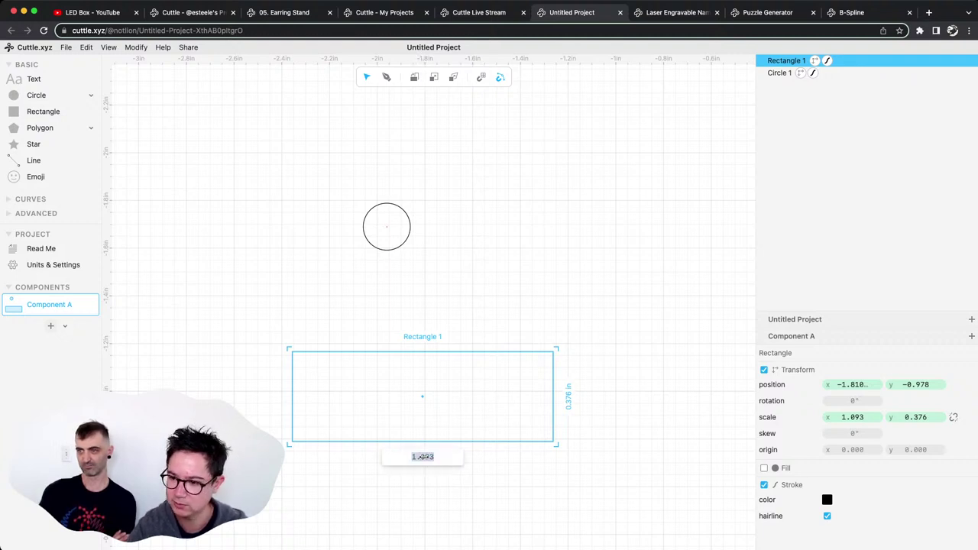
{"action": "type", "text": "20mm"}
{"action": "key", "text": "Return"}
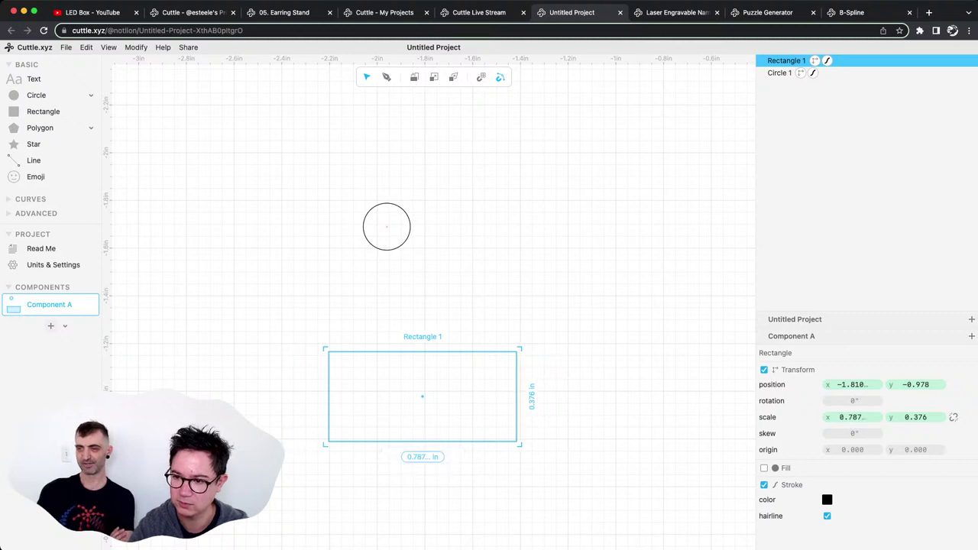
{"action": "left_click", "coordinate": [533, 396]}
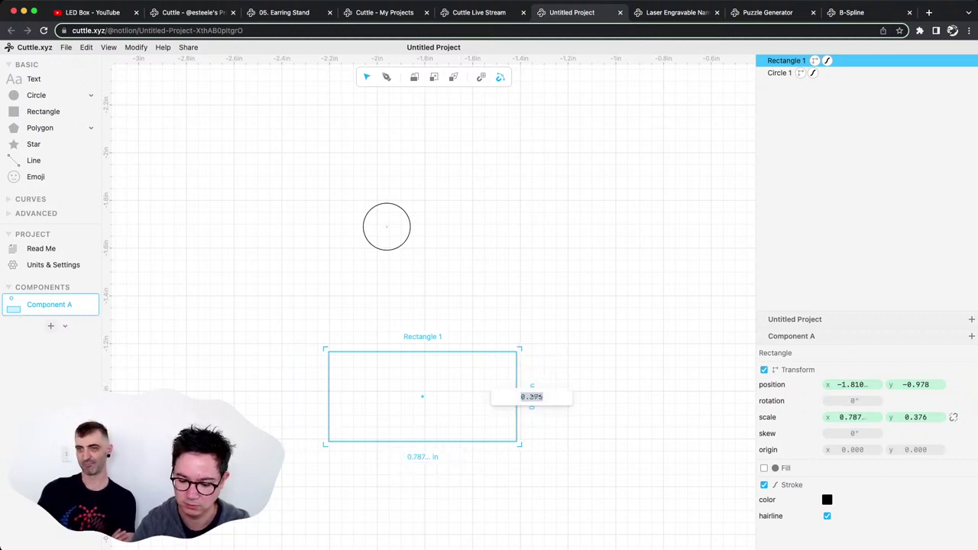
{"action": "type", "text": "10mm"}
{"action": "key", "text": "Return"}
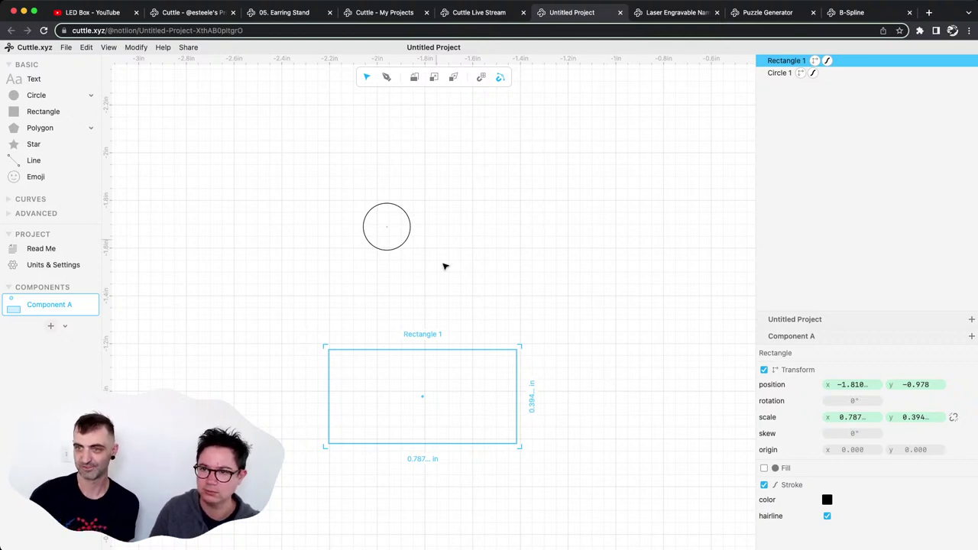
{"action": "left_click_drag", "start_coordinate": [474, 299], "coordinate": [350, 201]}
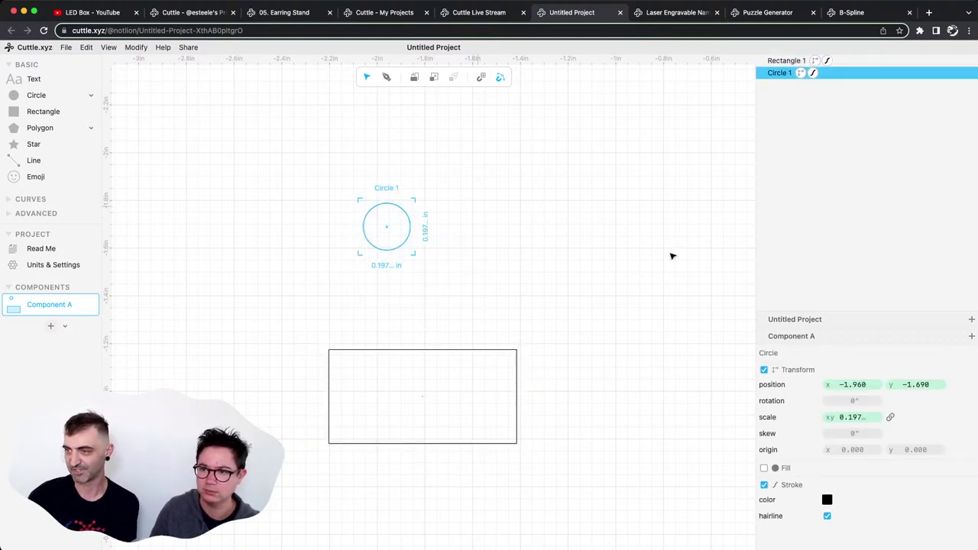
Set the circle's scale to 5 mm (0.197 in) and reselect it to verify.
{"action": "left_click", "coordinate": [853, 418]}
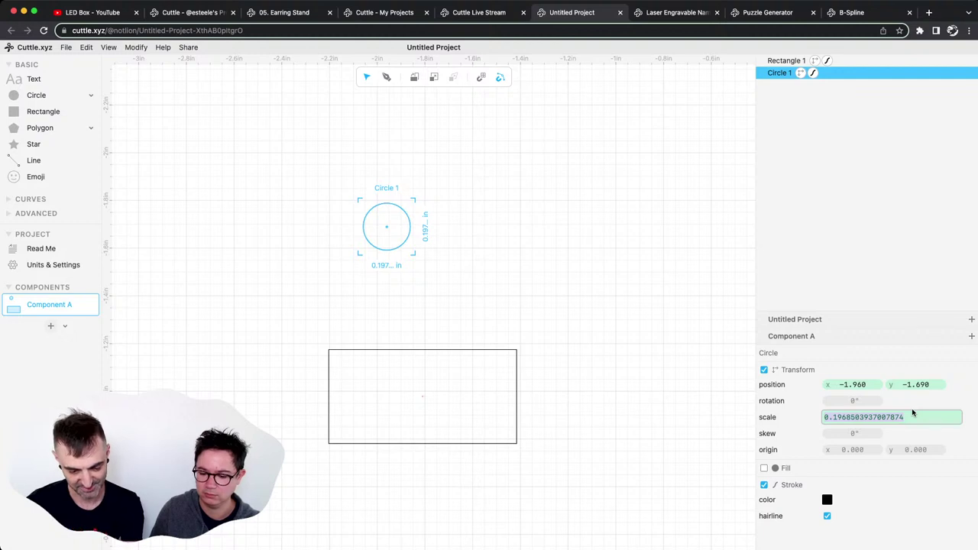
{"action": "type", "text": "5 mm"}
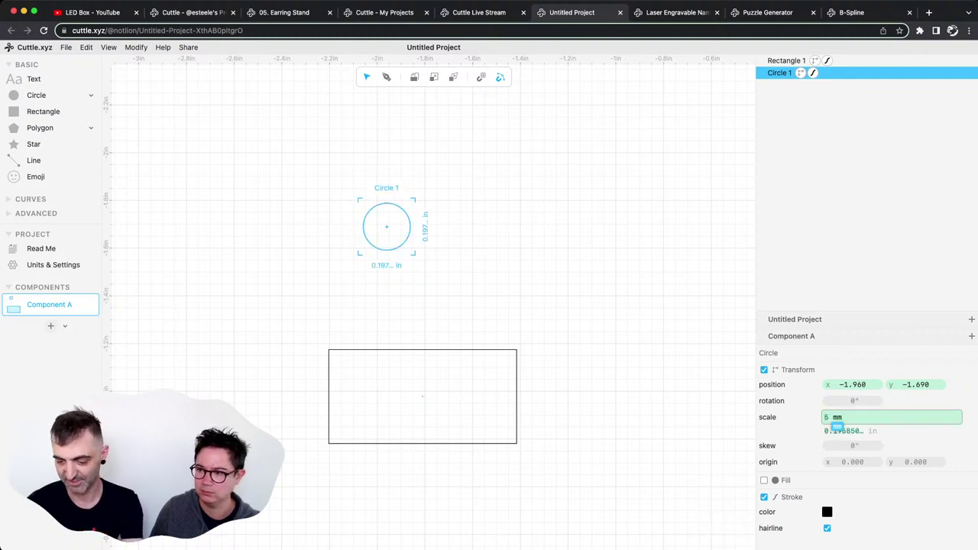
{"action": "key", "text": "Return"}
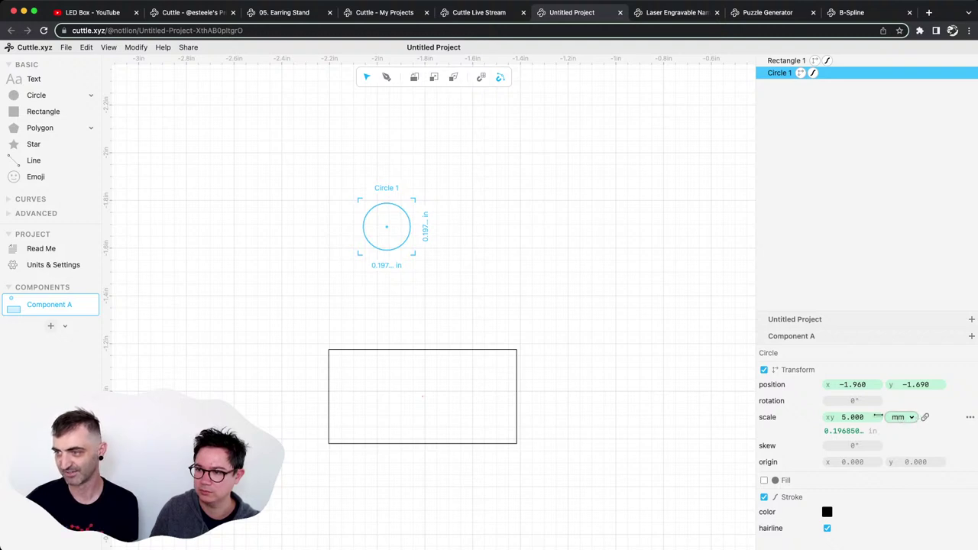
{"action": "left_click", "coordinate": [459, 236]}
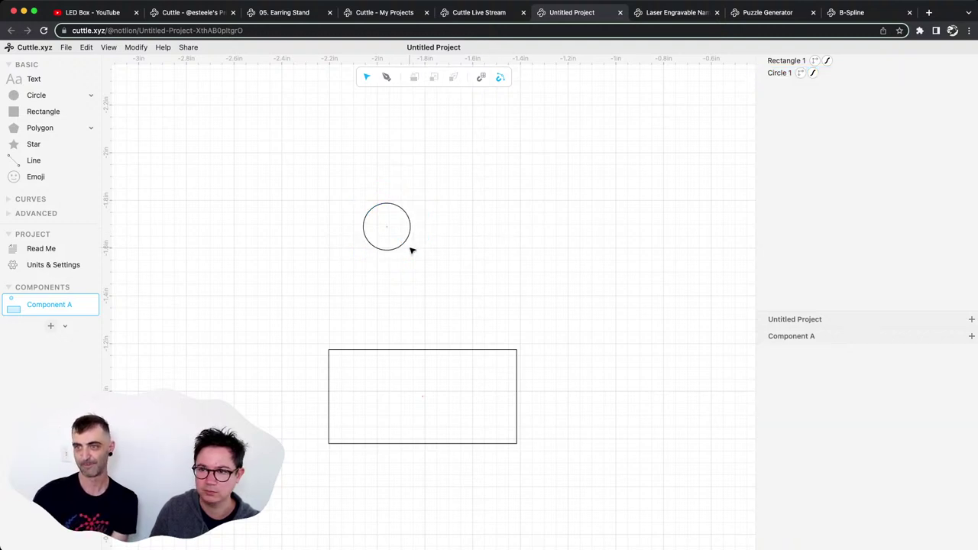
{"action": "left_click", "coordinate": [408, 245]}
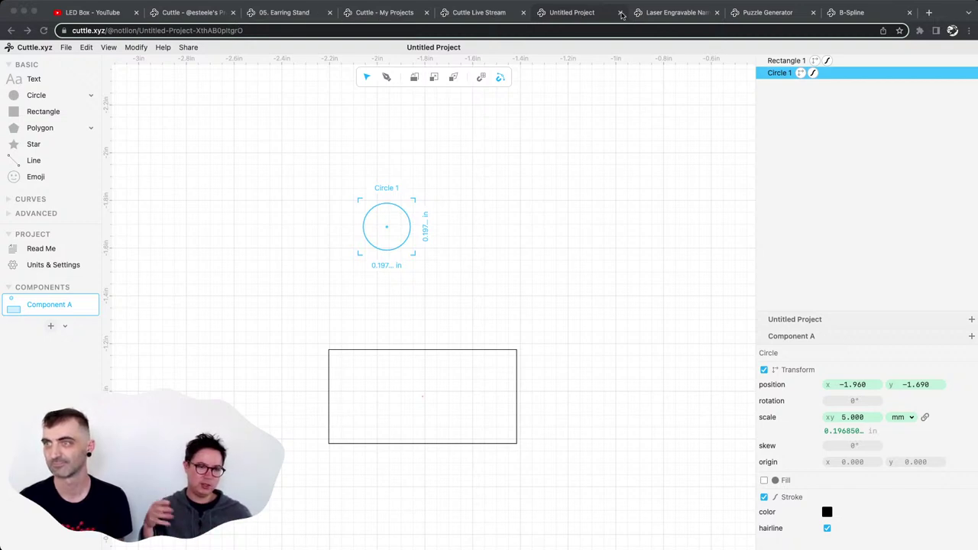
Browse the Templates gallery from the Laser Engravable Name Tag page, then go back.
{"action": "left_click", "coordinate": [656, 15]}
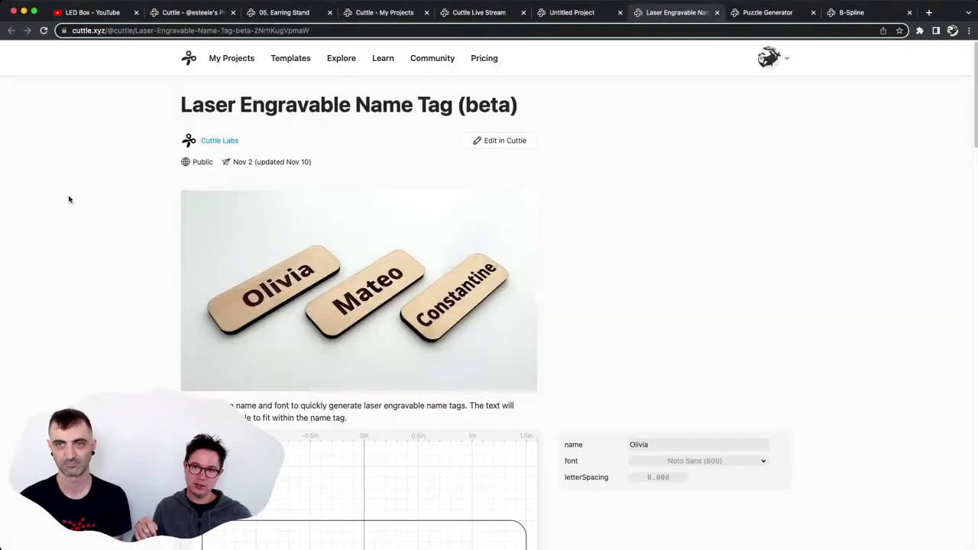
{"action": "left_click", "coordinate": [305, 58]}
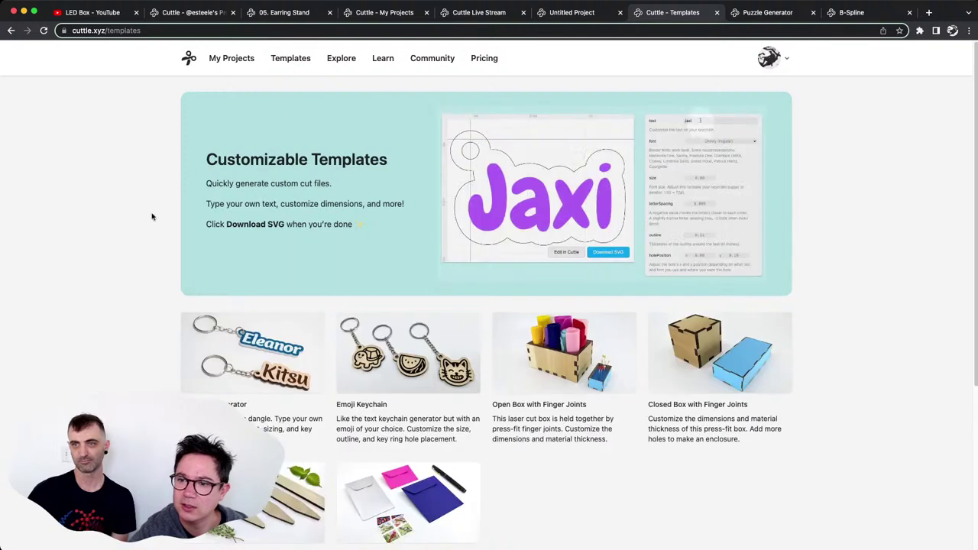
{"action": "scroll", "coordinate": [73, 297], "scroll_direction": "down", "scroll_amount": 2}
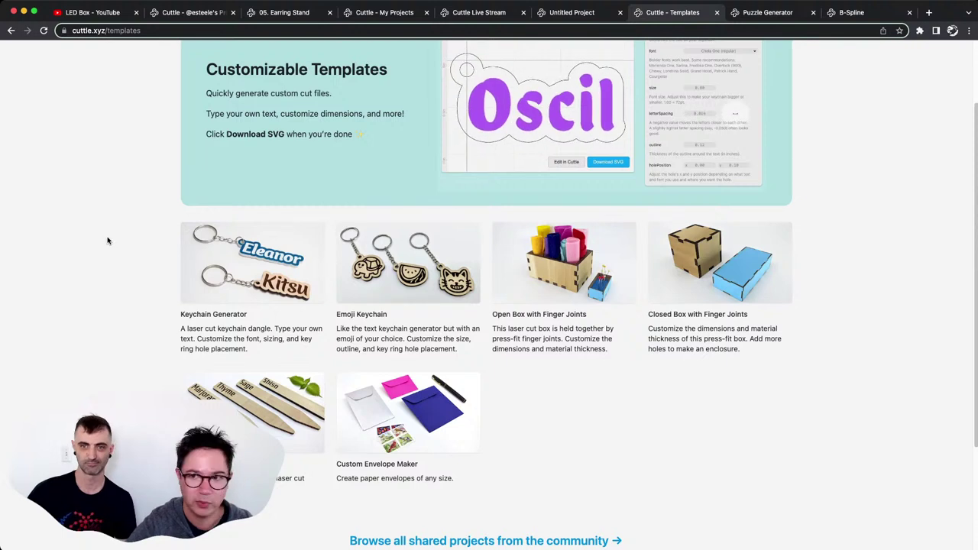
{"action": "left_click", "coordinate": [10, 30]}
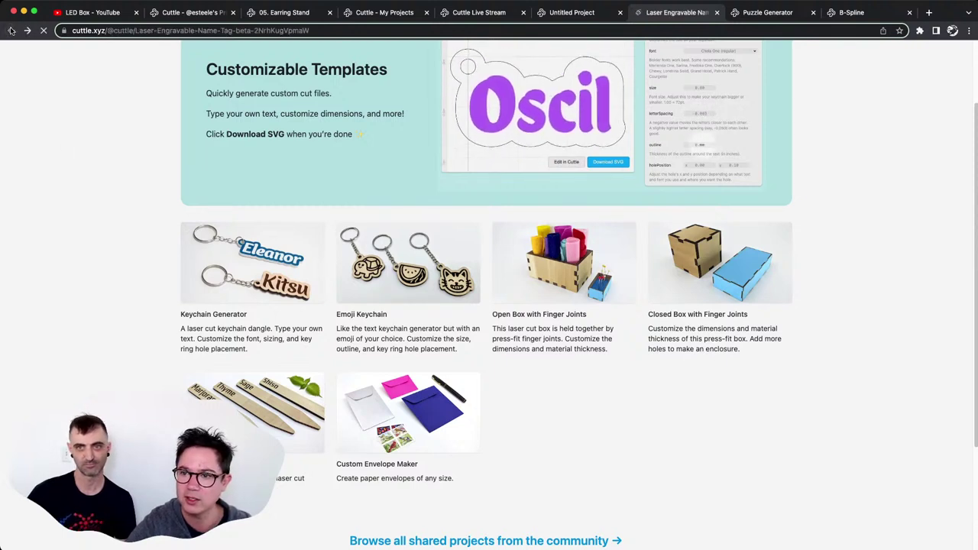
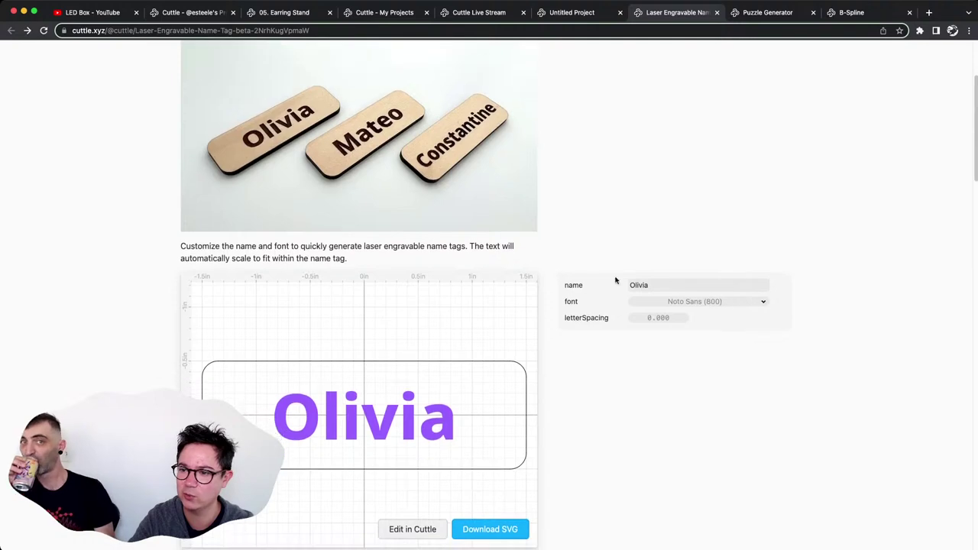
{"action": "left_click", "coordinate": [652, 285]}
{"action": "double_click", "coordinate": [652, 285]}
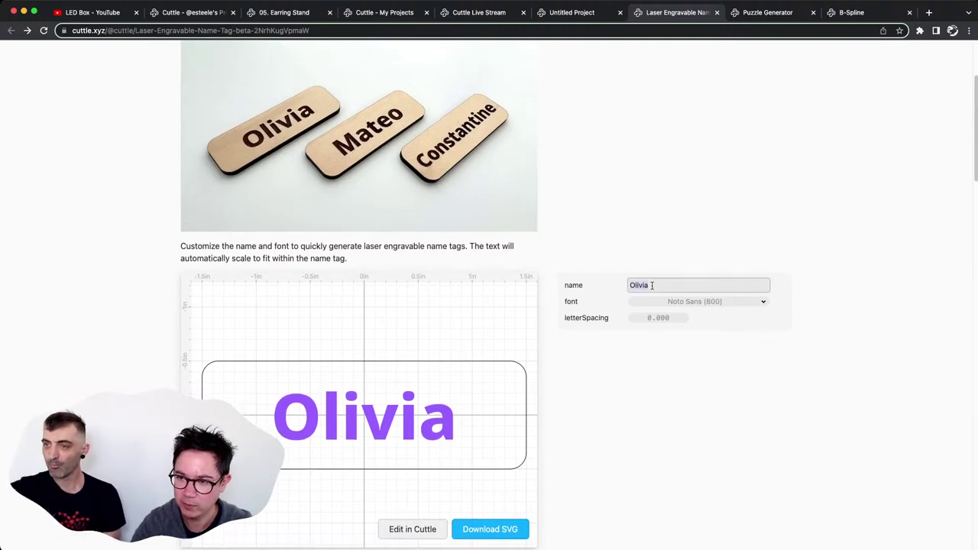
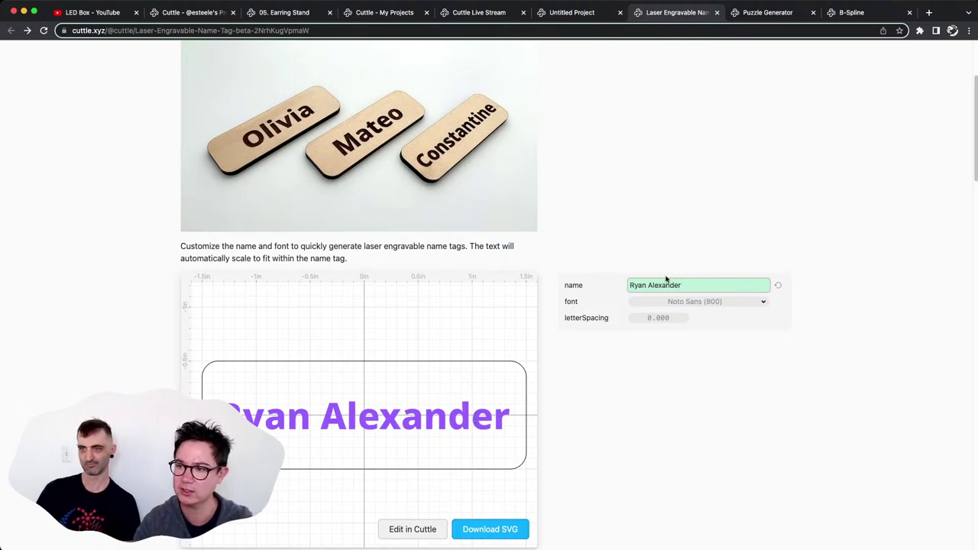
Trim the name back to just 'Ryan' and finish editing.
{"action": "key", "text": "BackSpace"}
{"action": "key", "text": "BackSpace"}
{"action": "key", "text": "BackSpace"}
{"action": "key", "text": "BackSpace"}
{"action": "key", "text": "BackSpace"}
{"action": "key", "text": "BackSpace"}
{"action": "key", "text": "BackSpace"}
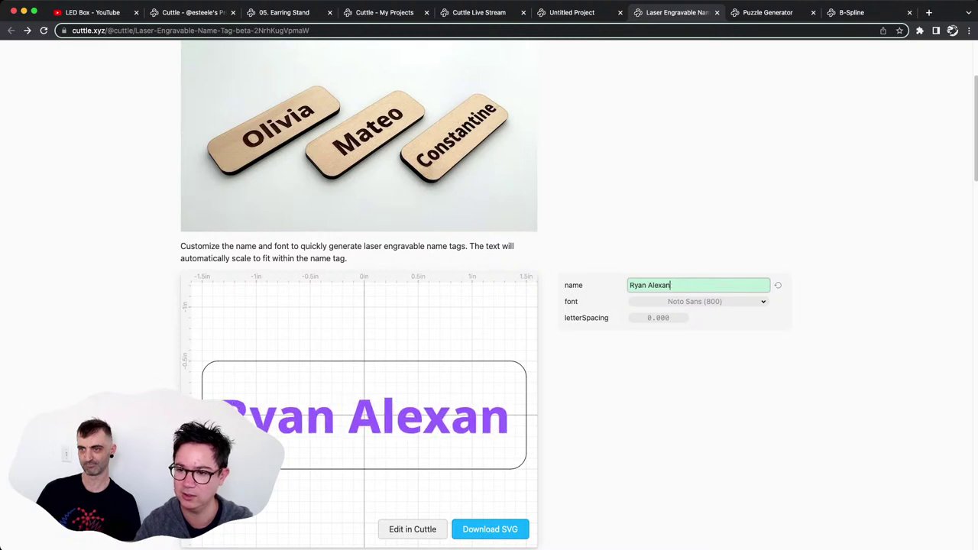
{"action": "key", "text": "BackSpace"}
{"action": "key", "text": "BackSpace"}
{"action": "key", "text": "BackSpace"}
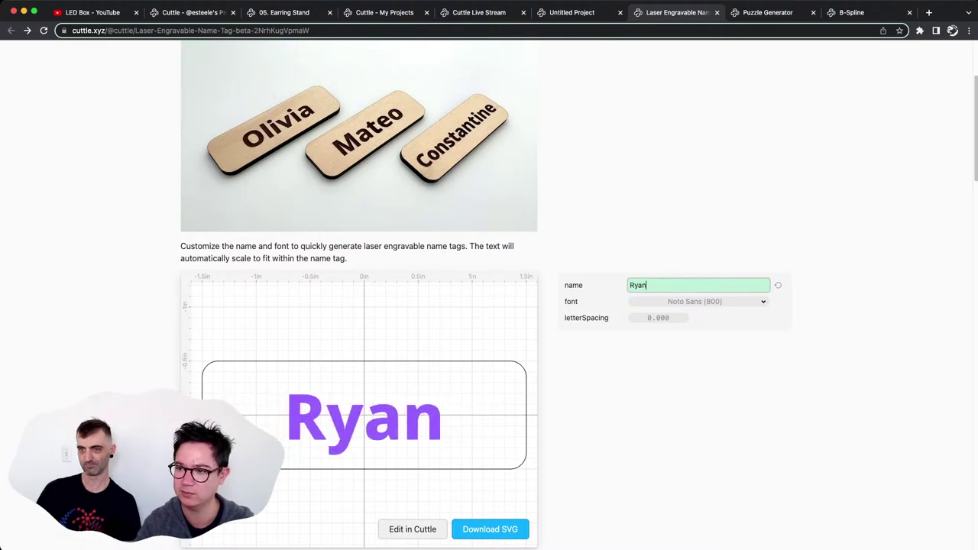
{"action": "left_click", "coordinate": [669, 415]}
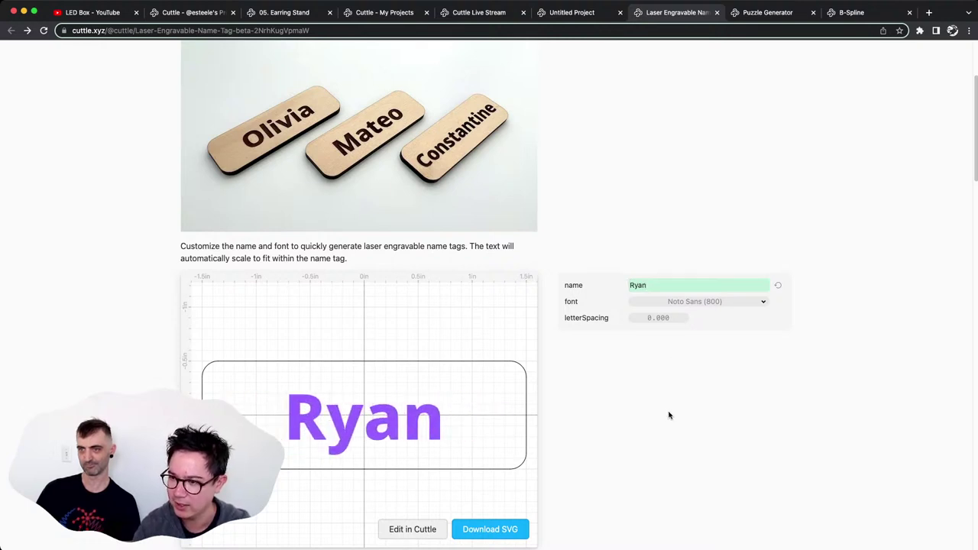
{"action": "scroll", "coordinate": [620, 388], "scroll_direction": "down", "scroll_amount": 15}
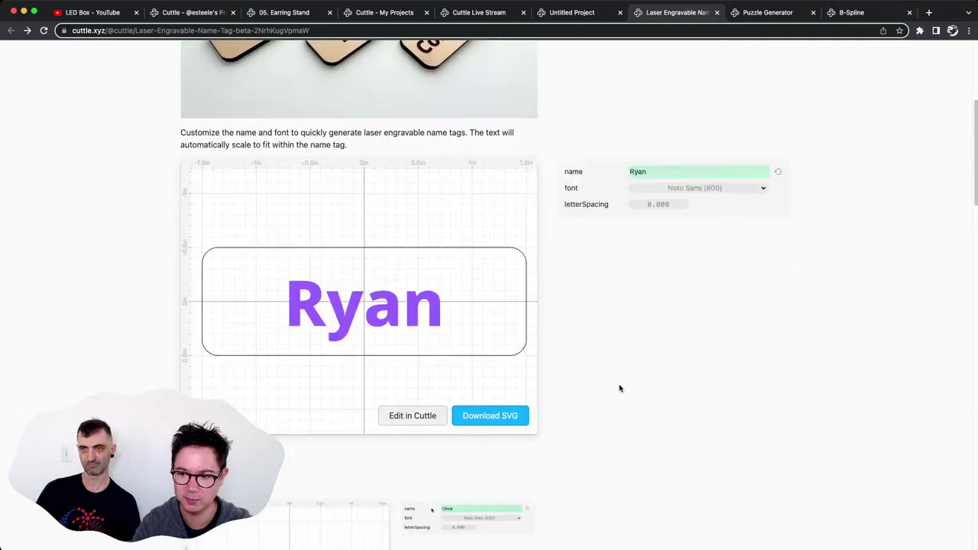
{"action": "scroll", "coordinate": [620, 388], "scroll_direction": "down", "scroll_amount": 2}
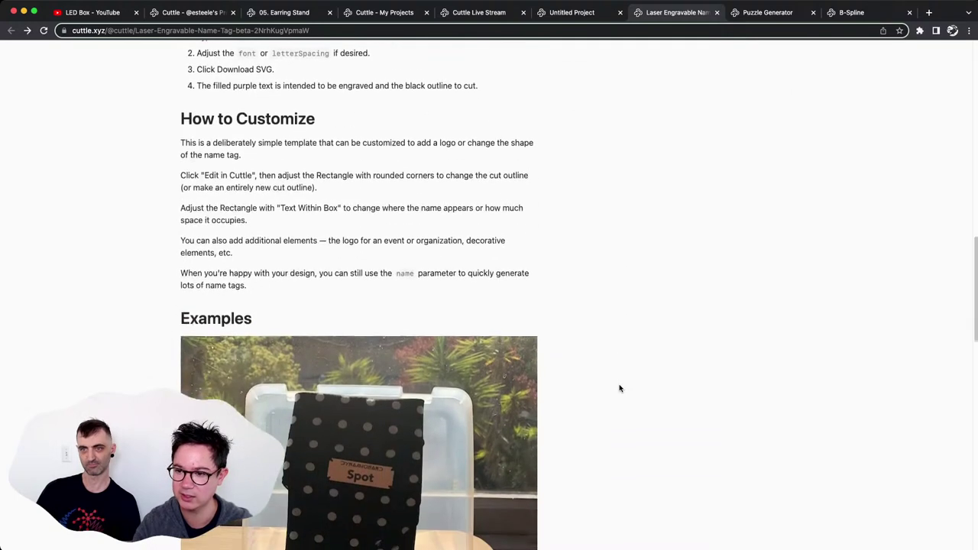
{"action": "scroll", "coordinate": [620, 389], "scroll_direction": "up", "scroll_amount": 20}
{"action": "scroll", "coordinate": [620, 388], "scroll_direction": "down", "scroll_amount": 1}
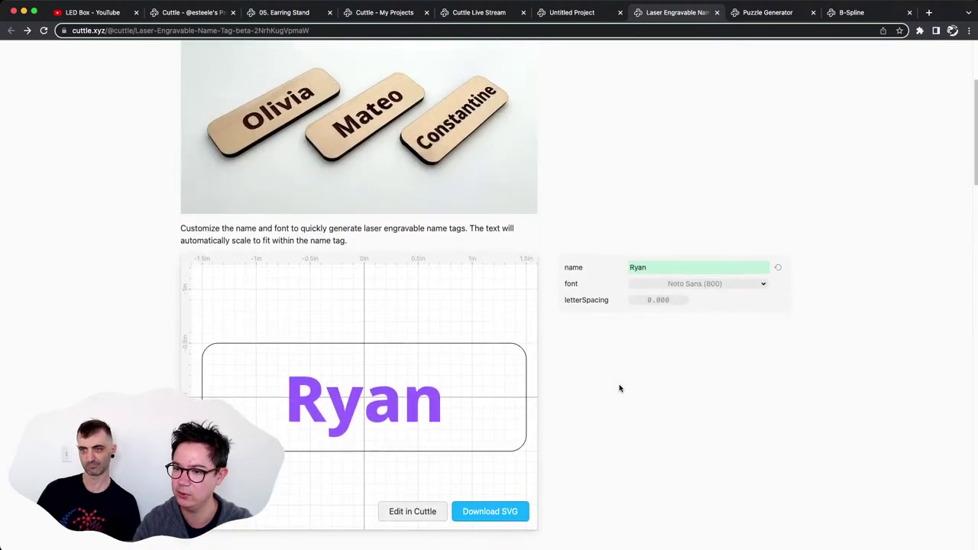
Open the name tag template in the editor and select Rectangle 2 to view its Text Within Box settings.
{"action": "left_click", "coordinate": [413, 512]}
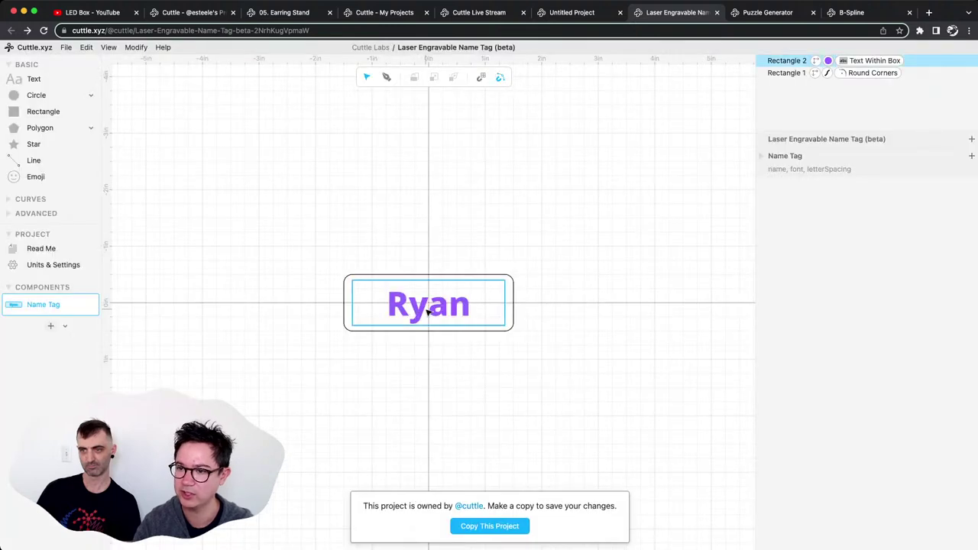
{"action": "left_click", "coordinate": [428, 311]}
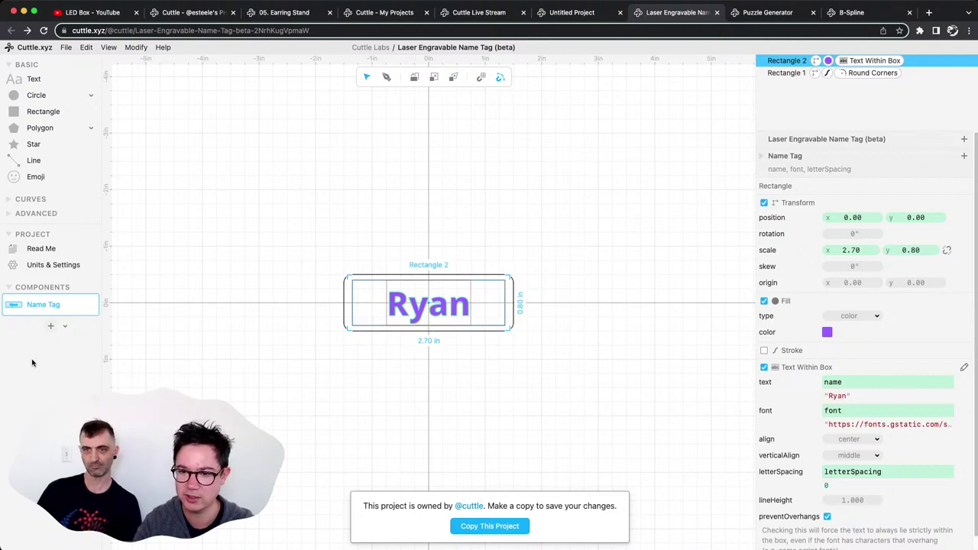
Add a new component holding a wide rectangle turned into an auto-fitting Text Within Box.
{"action": "left_click", "coordinate": [51, 325]}
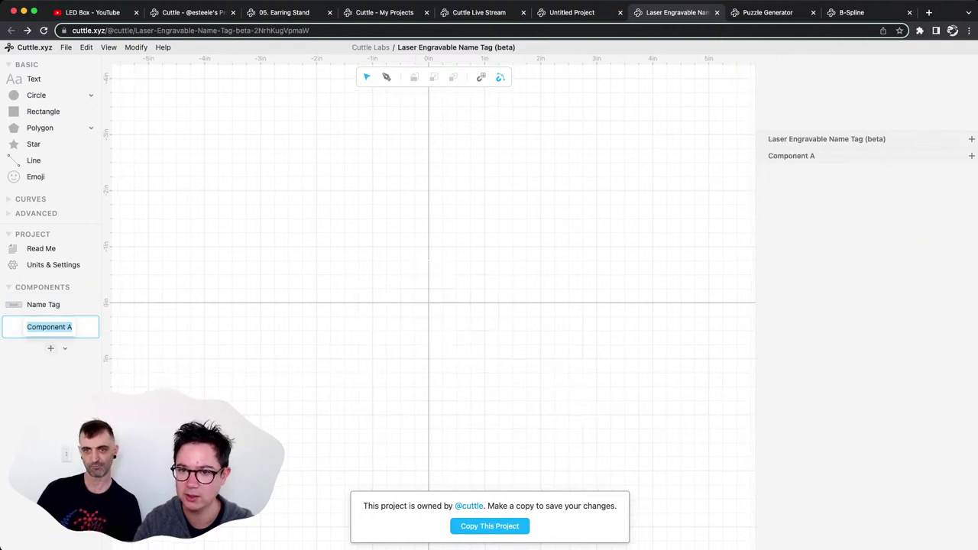
{"action": "key", "text": "Return"}
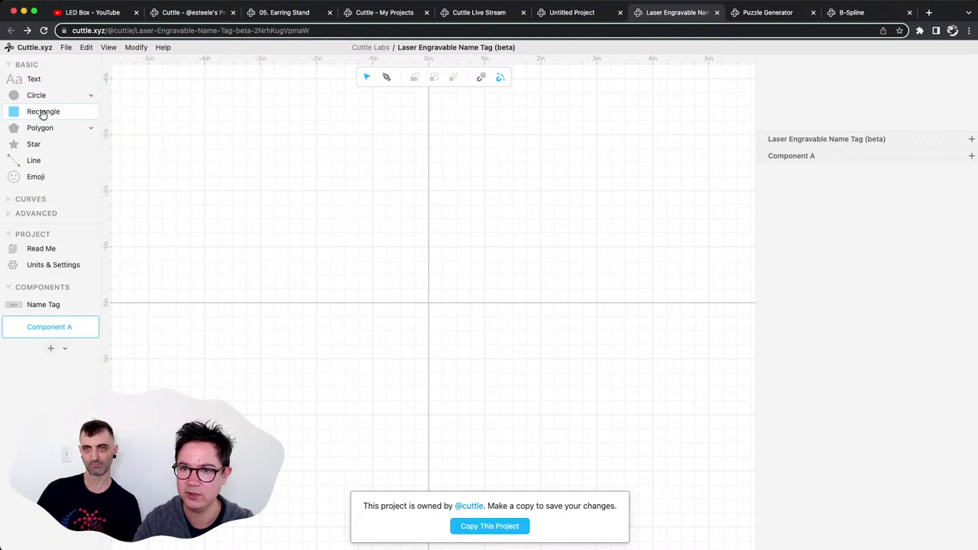
{"action": "left_click_drag", "start_coordinate": [39, 114], "coordinate": [339, 220]}
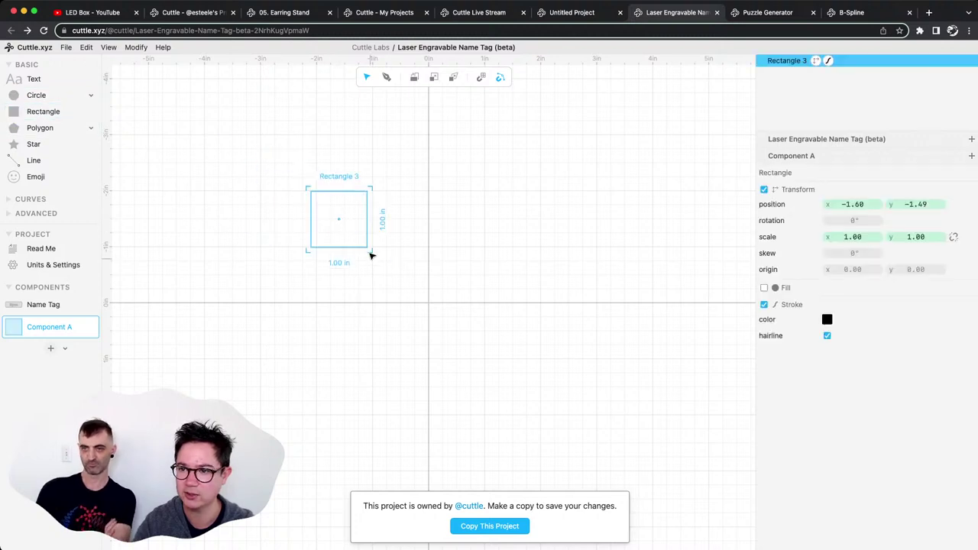
{"action": "left_click_drag", "start_coordinate": [370, 249], "coordinate": [543, 286]}
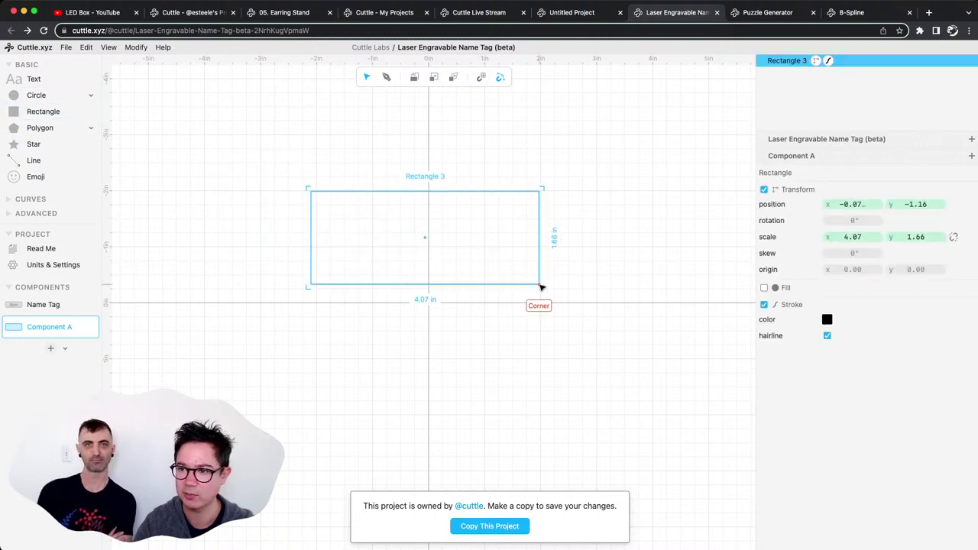
{"action": "left_click", "coordinate": [136, 47]}
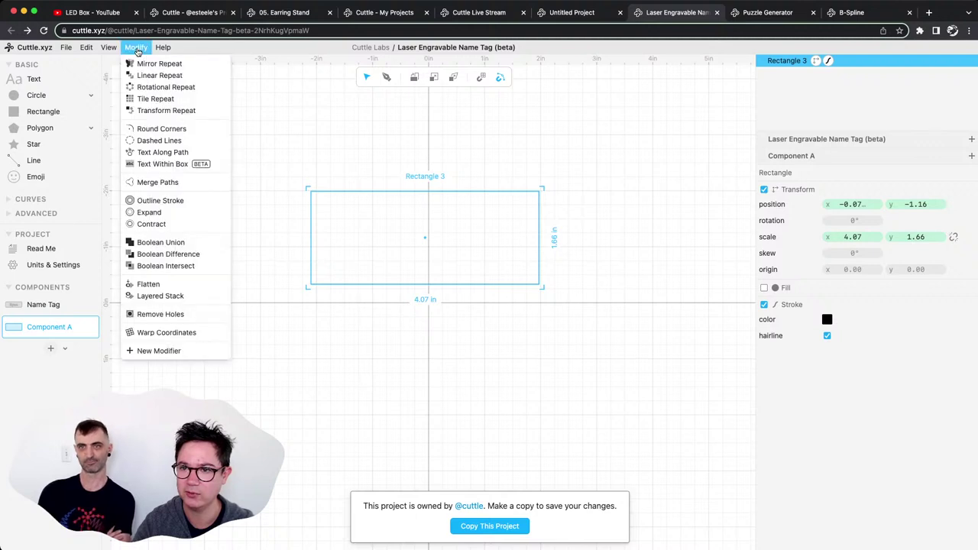
{"action": "left_click", "coordinate": [163, 164]}
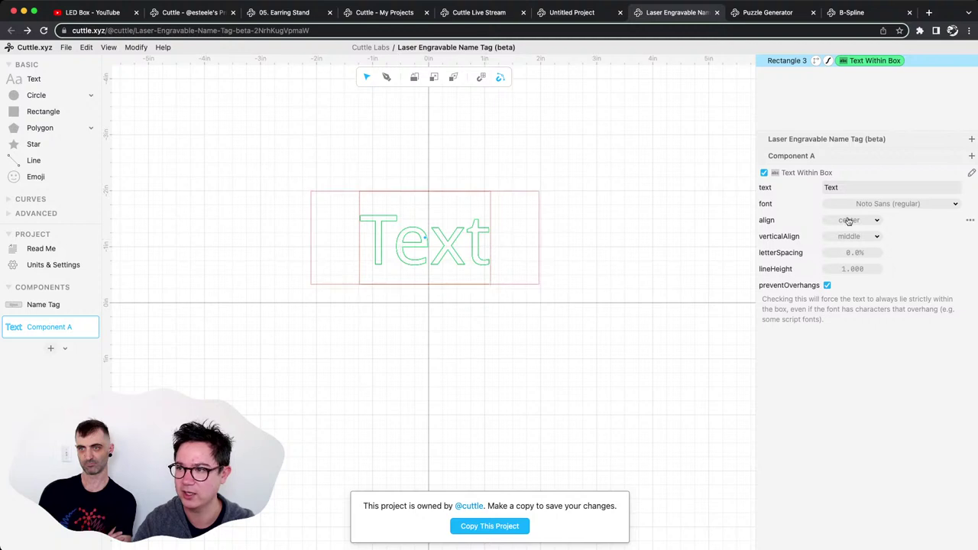
Set the box text to 'whatever', reshape it, tilt it about 24°, then return to Name Tag.
{"action": "left_click", "coordinate": [854, 187]}
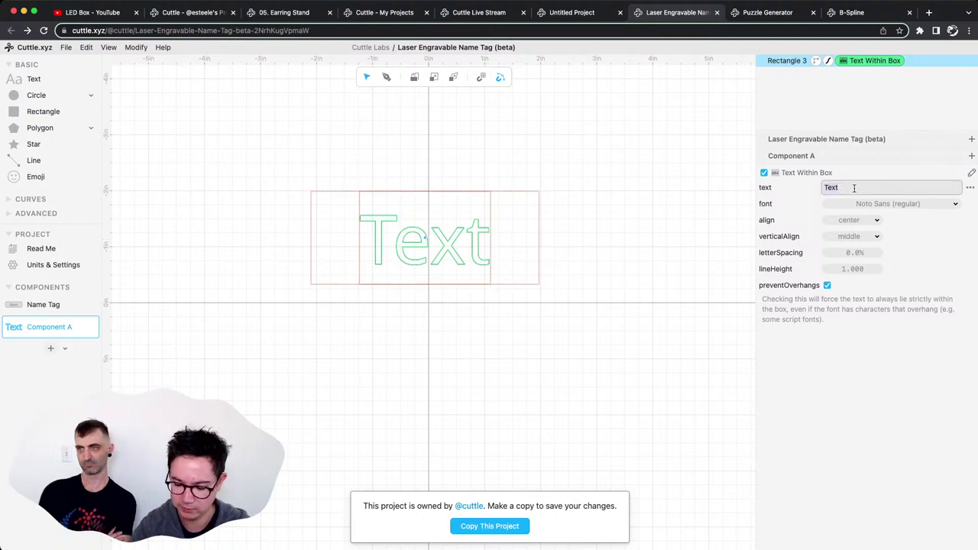
{"action": "type", "text": "whatever"}
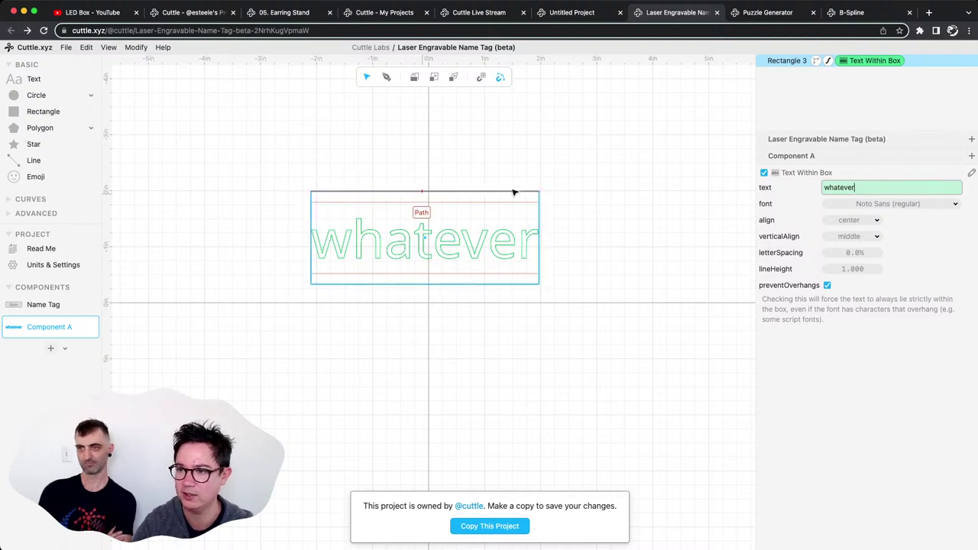
{"action": "left_click", "coordinate": [485, 195]}
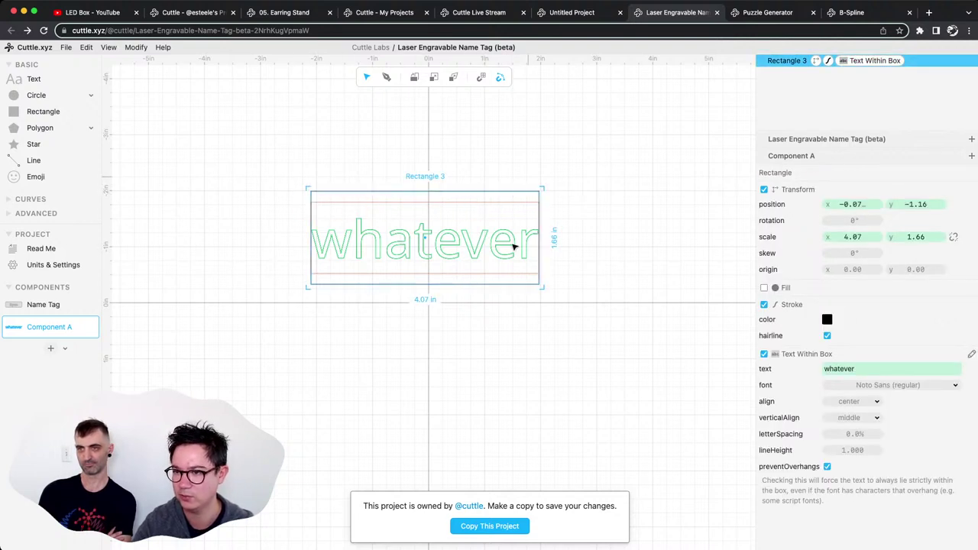
{"action": "left_click_drag", "start_coordinate": [542, 287], "coordinate": [672, 256]}
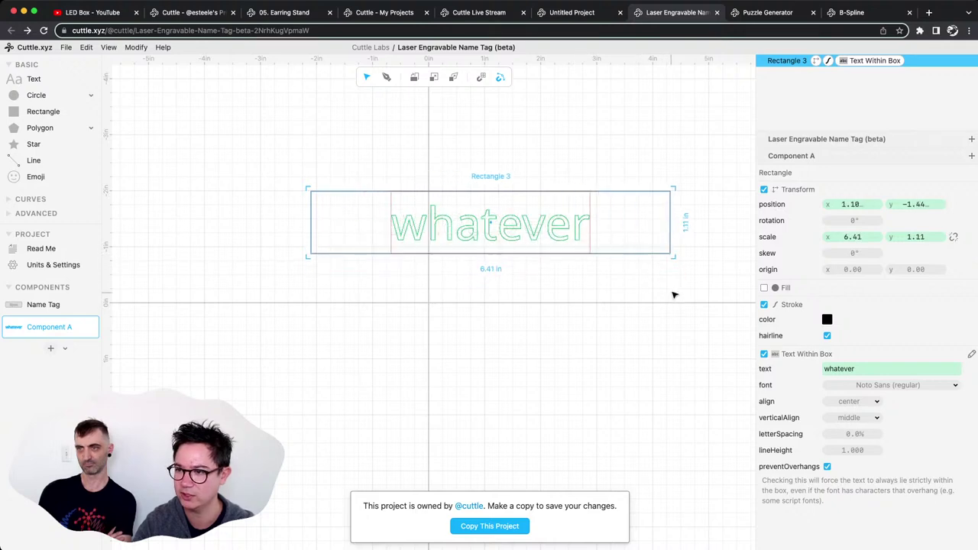
{"action": "left_click_drag", "start_coordinate": [684, 223], "coordinate": [665, 334]}
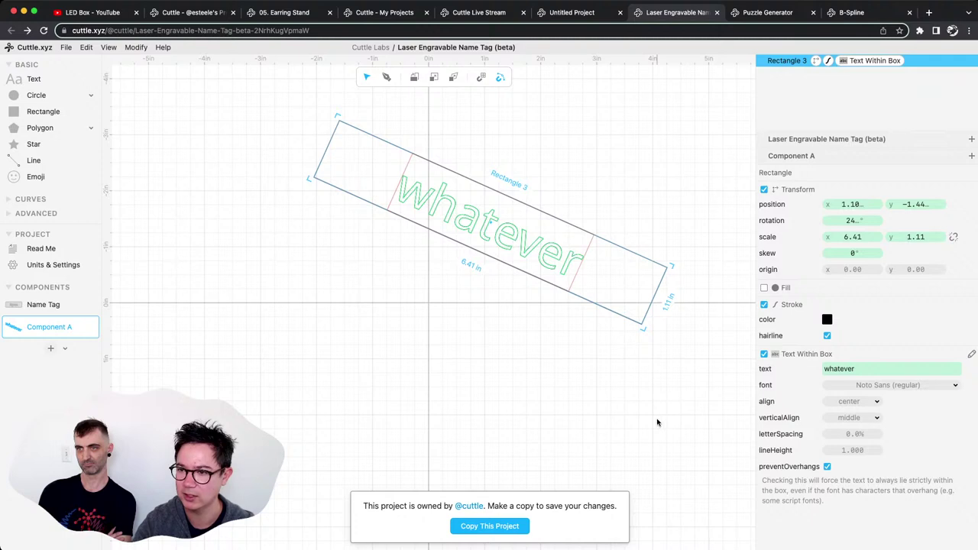
{"action": "left_click", "coordinate": [618, 390]}
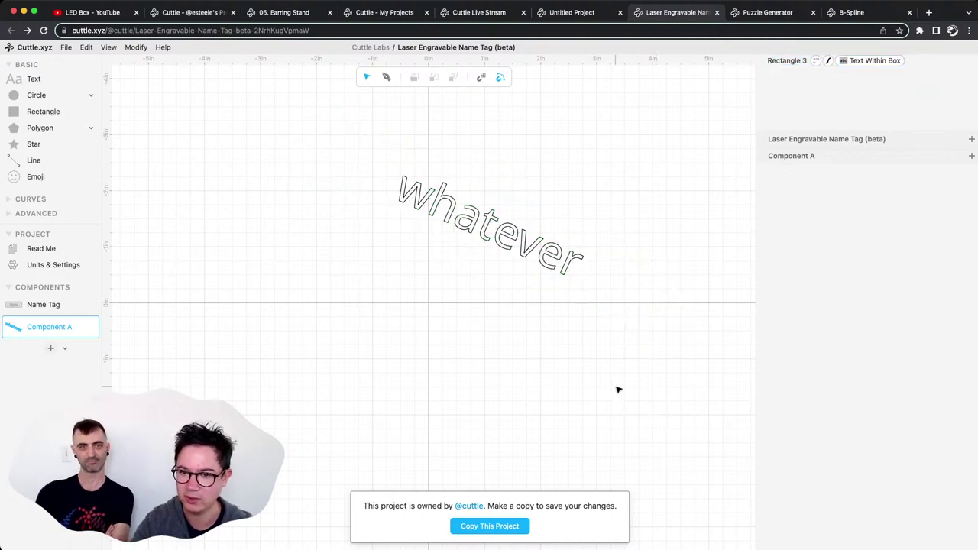
{"action": "left_click", "coordinate": [27, 305]}
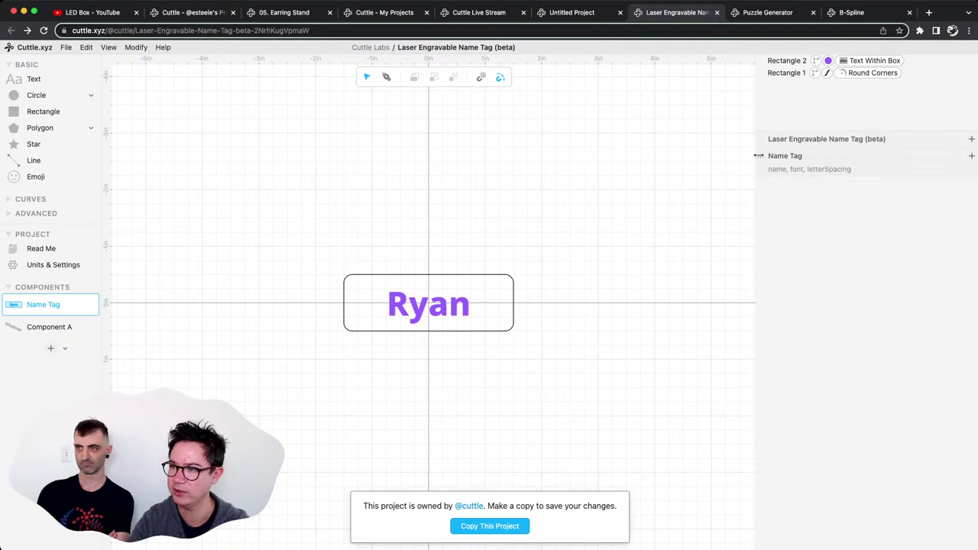
Stretch the tag's rounded outline on both sides to 6.74 in wide.
{"action": "left_click", "coordinate": [761, 155]}
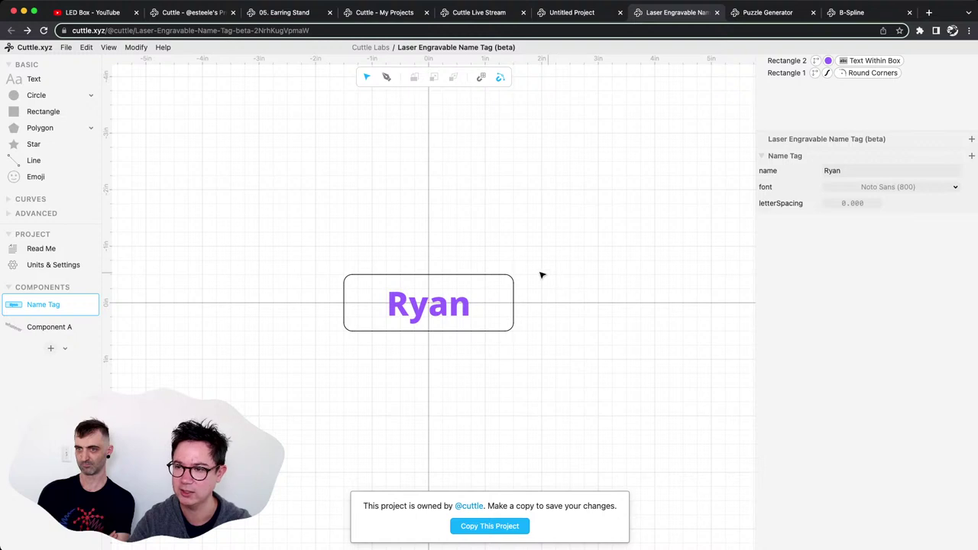
{"action": "left_click", "coordinate": [513, 284]}
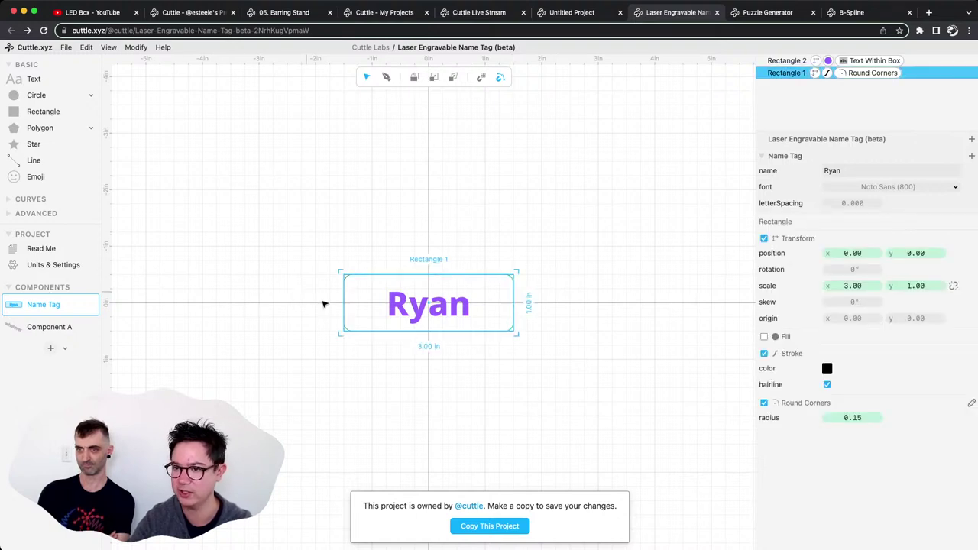
{"action": "left_click_drag", "start_coordinate": [340, 306], "coordinate": [261, 306]}
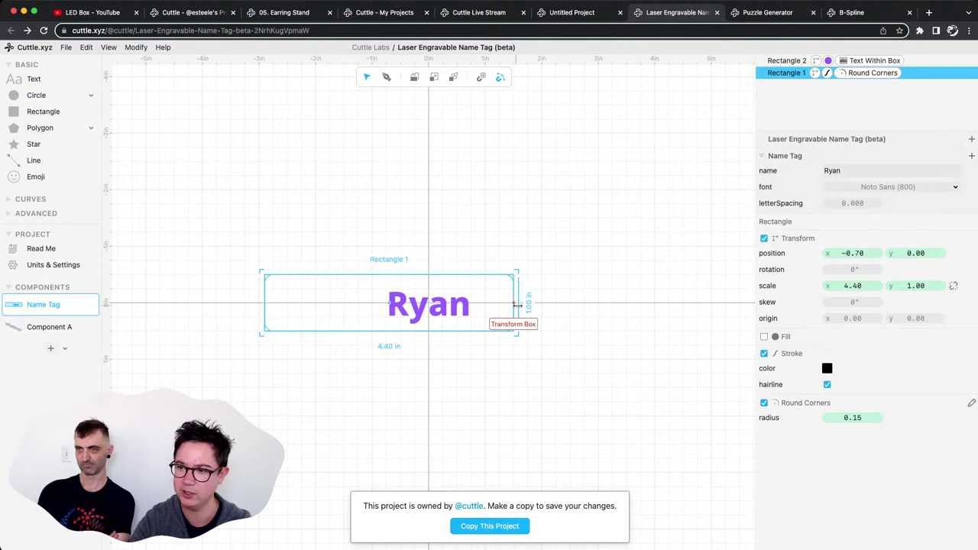
{"action": "left_click_drag", "start_coordinate": [516, 306], "coordinate": [646, 307]}
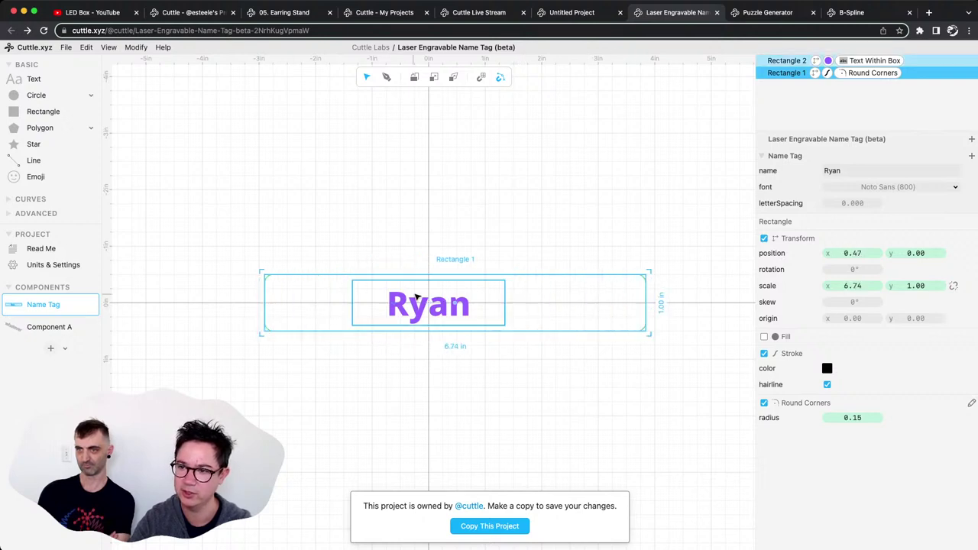
Resize the Ryan text box, pulling its left side inward, and add a smiley emoji above the tag.
{"action": "left_click", "coordinate": [364, 305]}
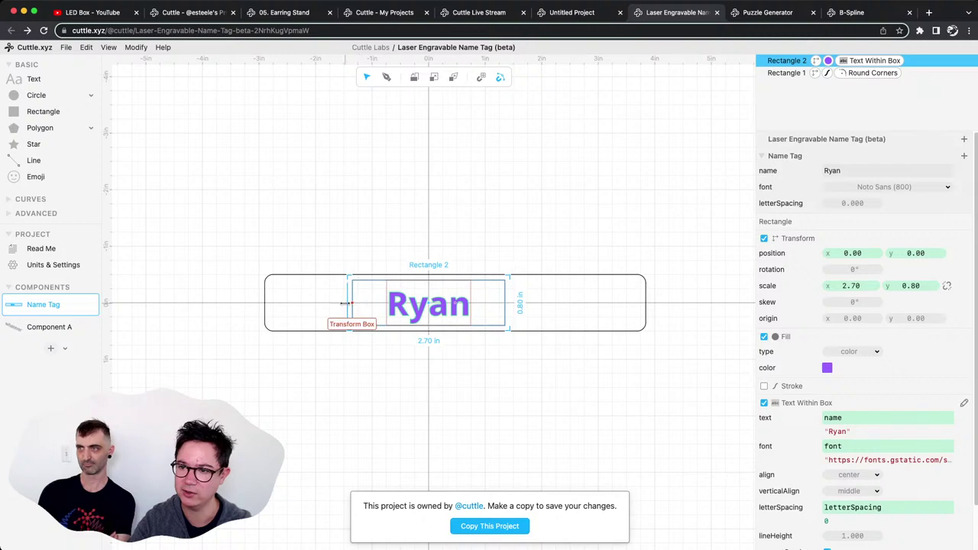
{"action": "left_click_drag", "start_coordinate": [353, 306], "coordinate": [281, 305]}
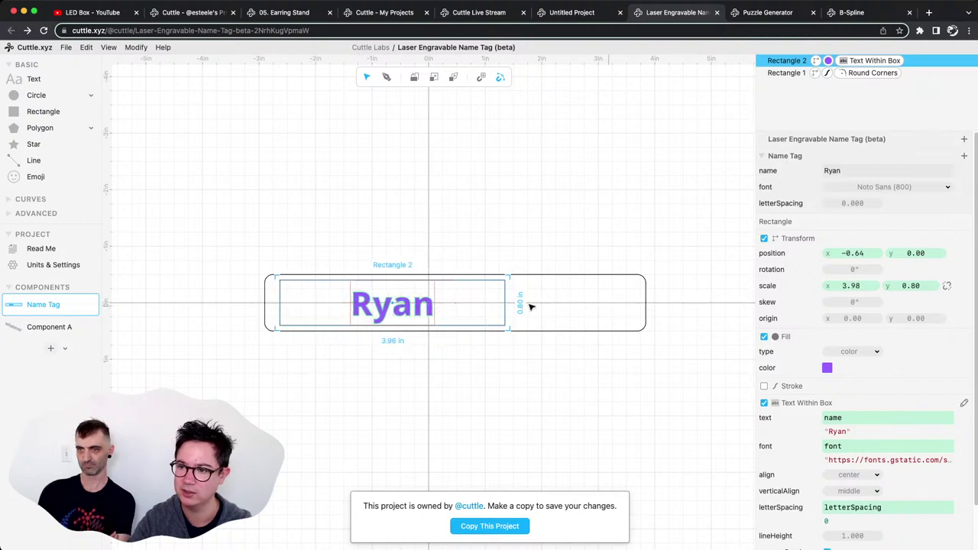
{"action": "left_click_drag", "start_coordinate": [505, 305], "coordinate": [585, 304]}
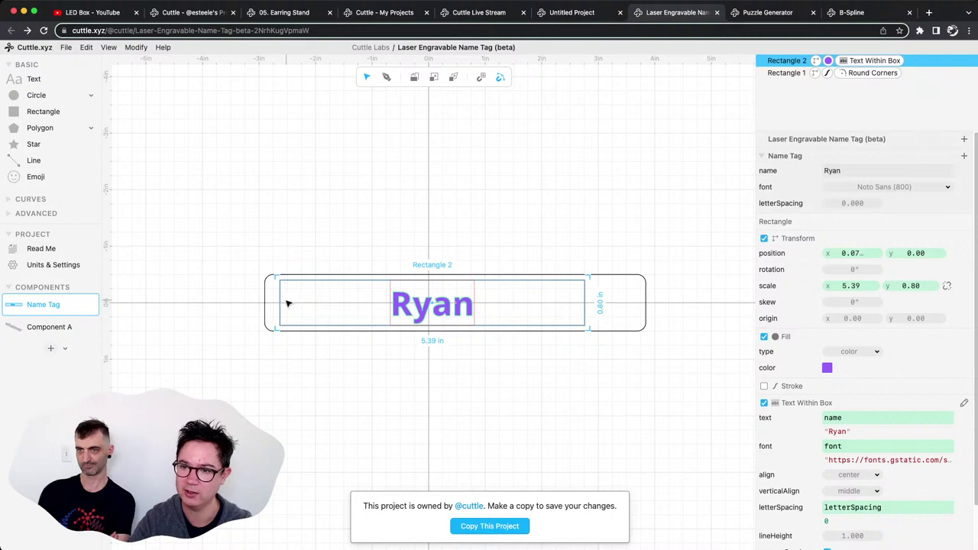
{"action": "left_click_drag", "start_coordinate": [279, 306], "coordinate": [375, 310]}
{"action": "left_click_drag", "start_coordinate": [36, 177], "coordinate": [326, 216]}
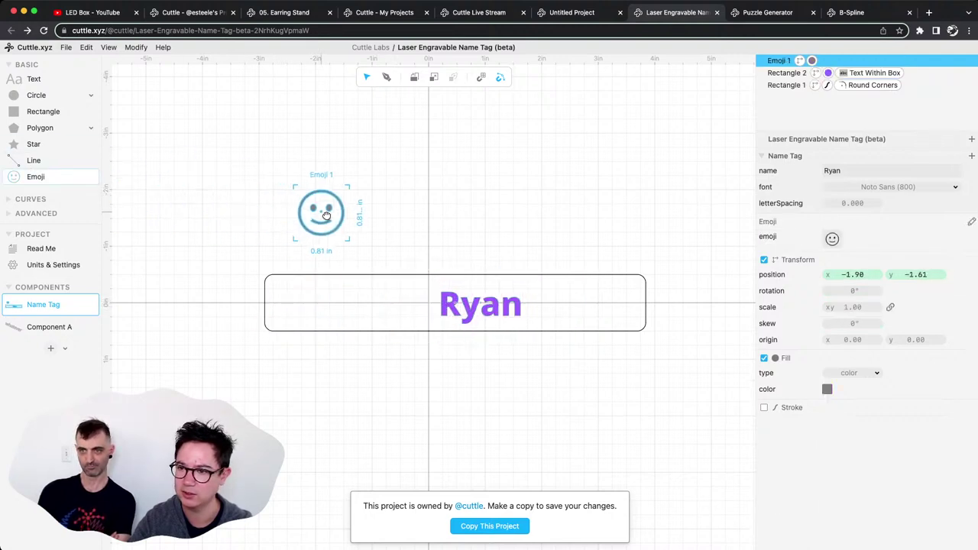
{"action": "left_click", "coordinate": [836, 240]}
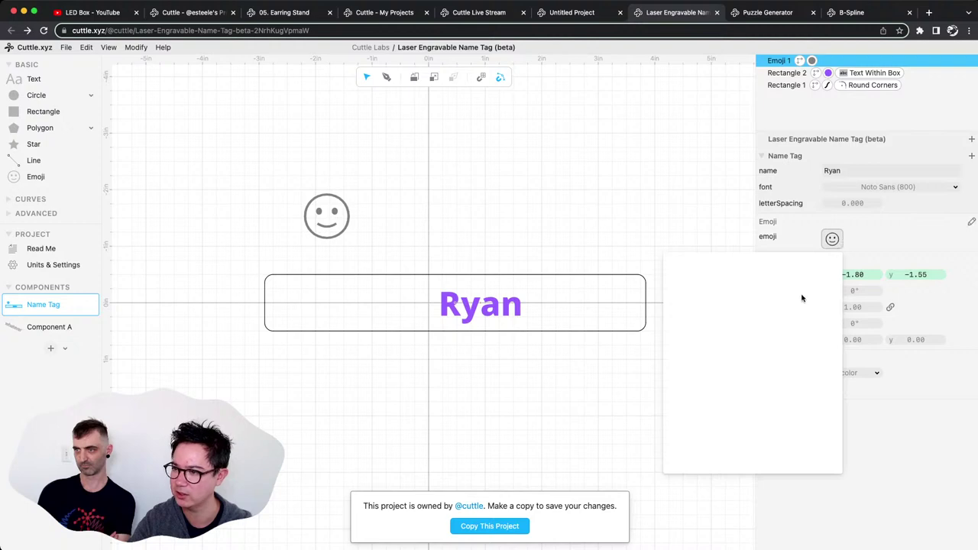
Swap the smiley for the Elephant emoji and move it onto the tag's left end.
{"action": "scroll", "coordinate": [761, 370], "scroll_direction": "down", "scroll_amount": 5}
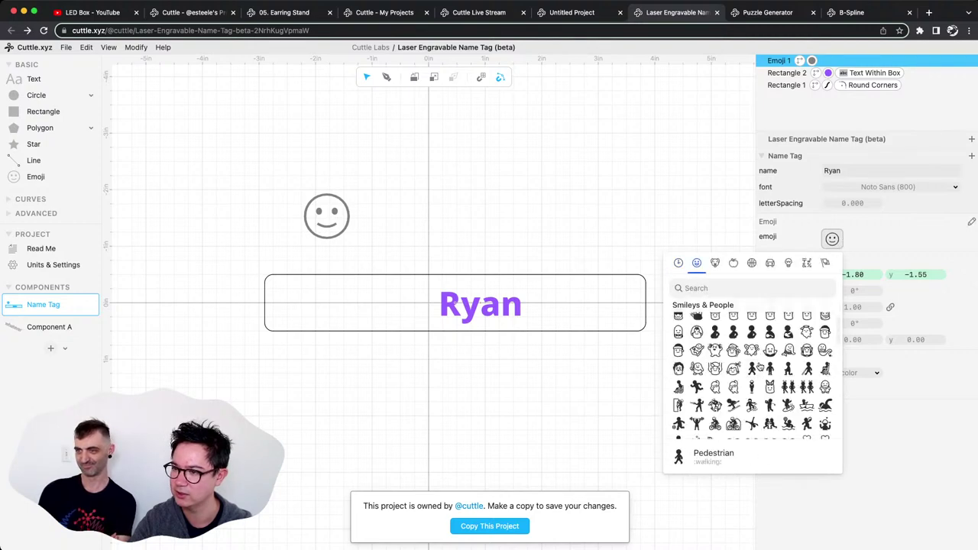
{"action": "scroll", "coordinate": [761, 368], "scroll_direction": "down", "scroll_amount": 2}
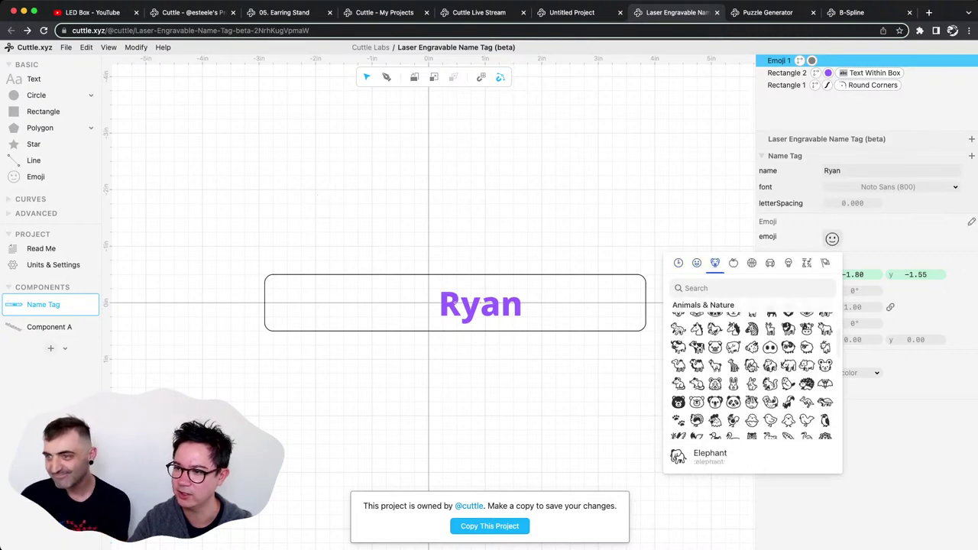
{"action": "left_click", "coordinate": [752, 365]}
{"action": "left_click", "coordinate": [328, 218]}
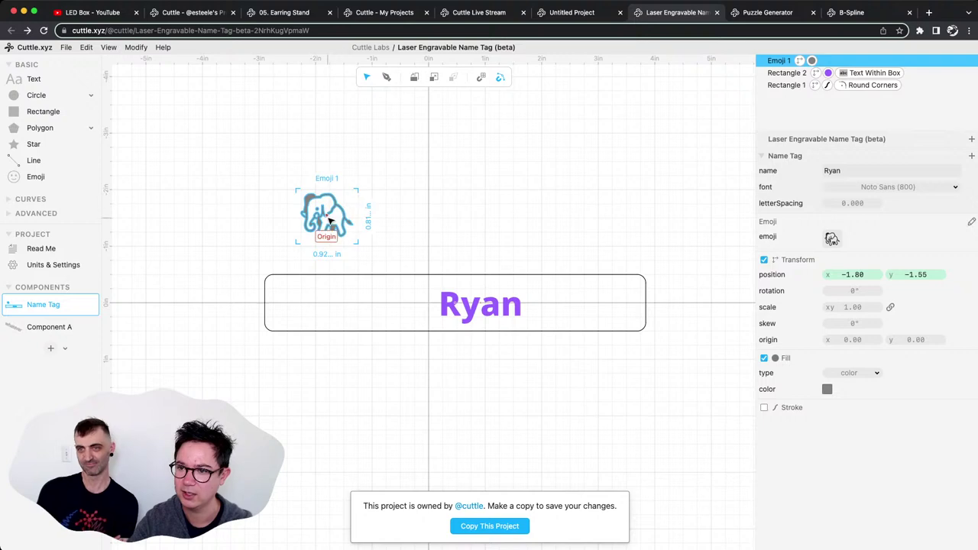
{"action": "left_click_drag", "start_coordinate": [331, 220], "coordinate": [297, 304]}
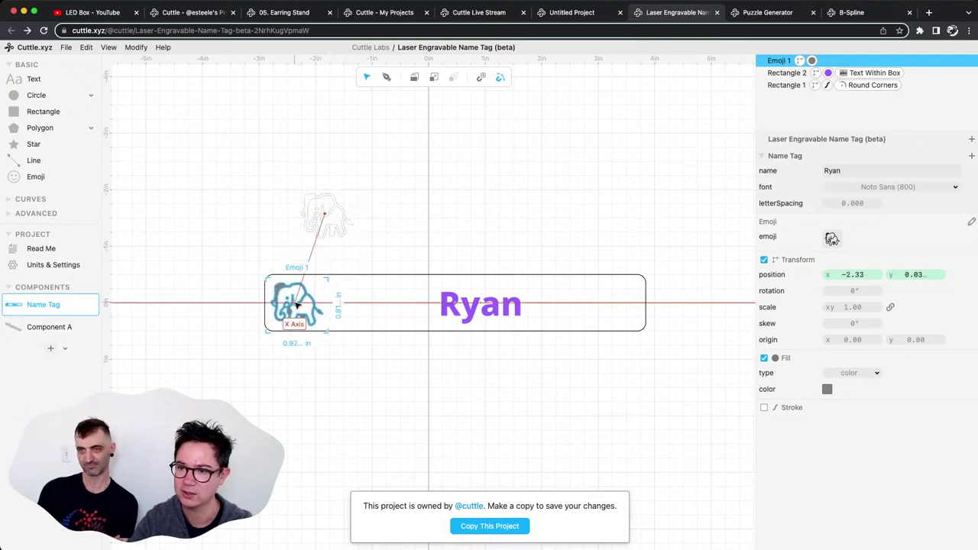
{"action": "left_click", "coordinate": [512, 314]}
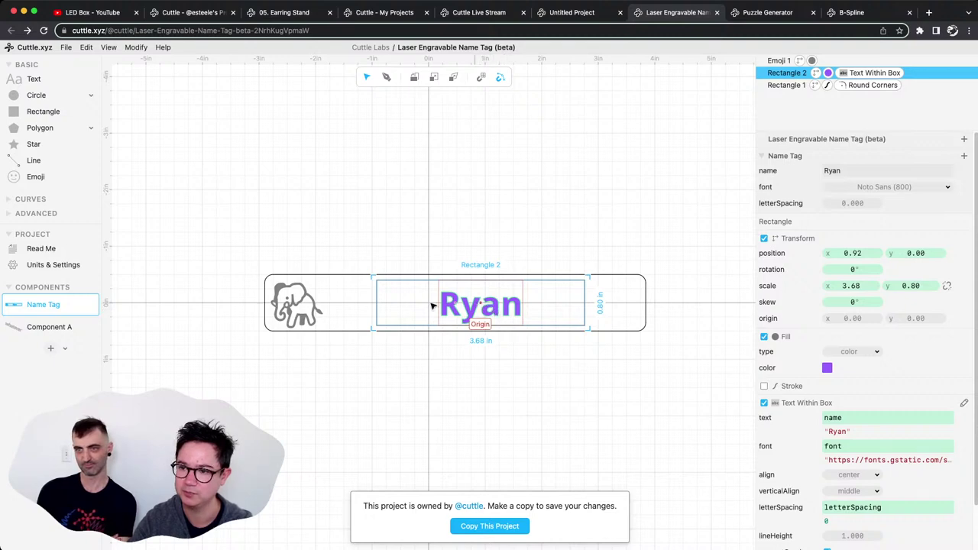
Left-align the Ryan text and narrow its box to 2.62 in, right beside the elephant.
{"action": "left_click_drag", "start_coordinate": [433, 306], "coordinate": [433, 306]}
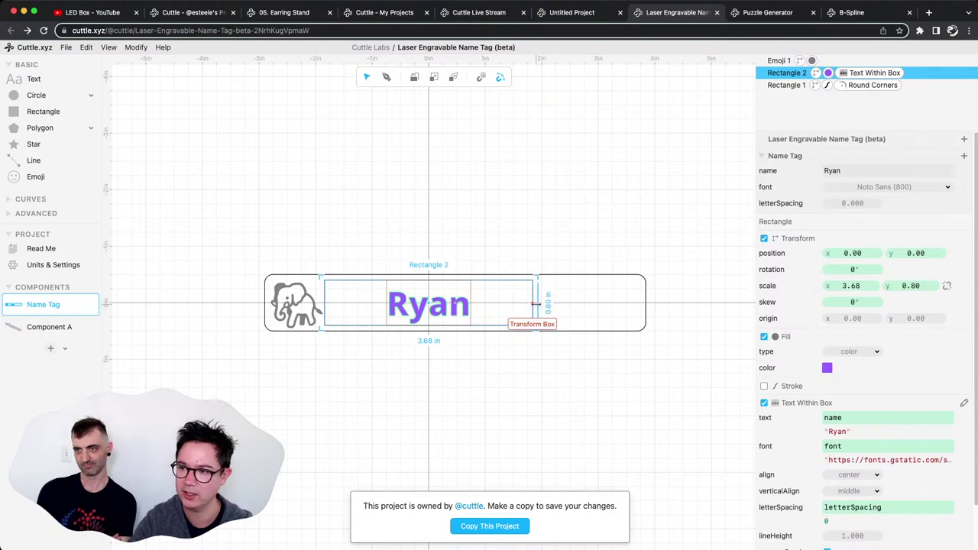
{"action": "left_click", "coordinate": [855, 475]}
{"action": "left_click", "coordinate": [850, 461]}
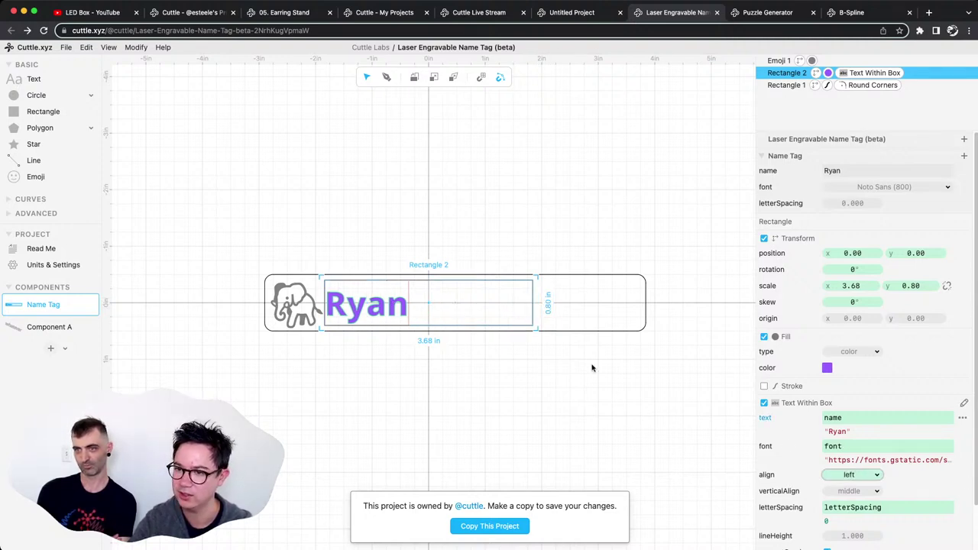
{"action": "left_click", "coordinate": [419, 311]}
{"action": "left_click", "coordinate": [406, 307]}
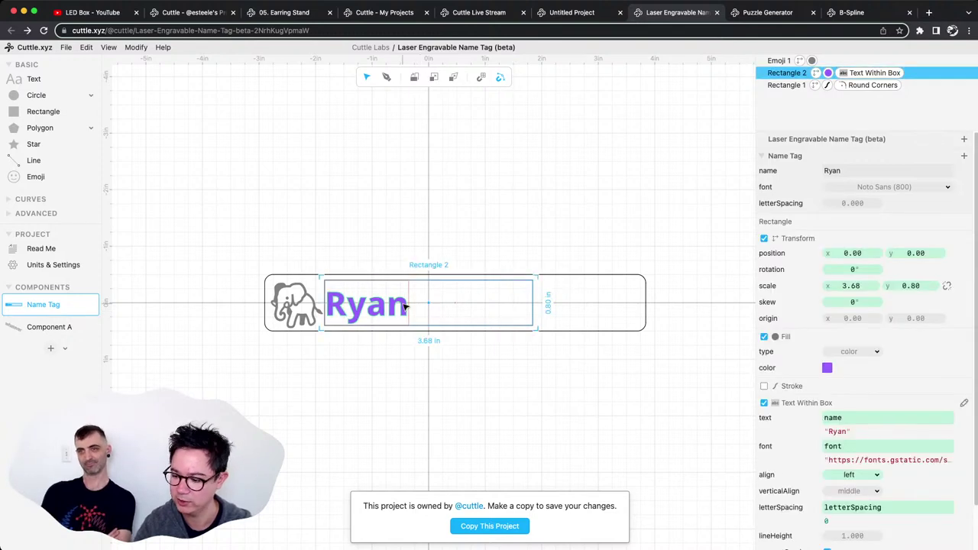
{"action": "key", "text": "Right"}
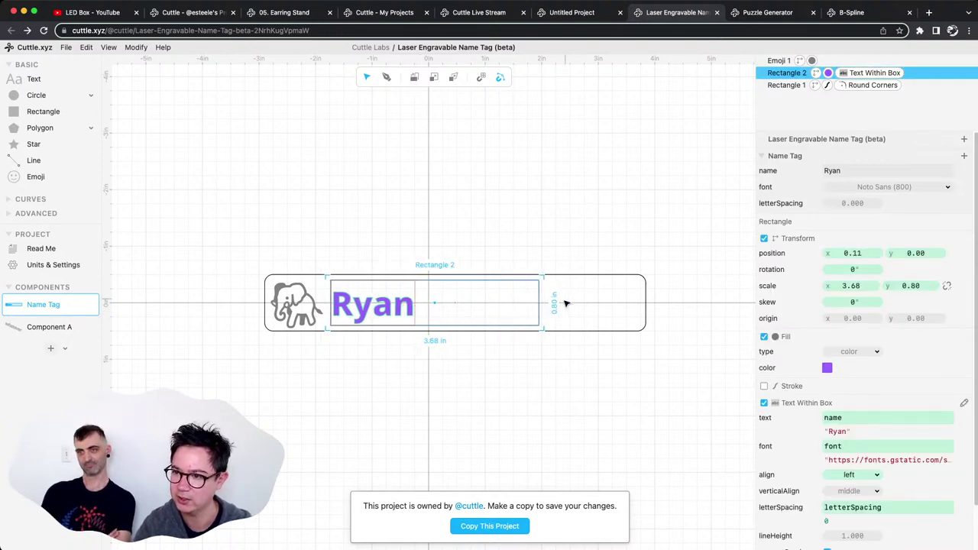
{"action": "left_click_drag", "start_coordinate": [500, 305], "coordinate": [475, 304]}
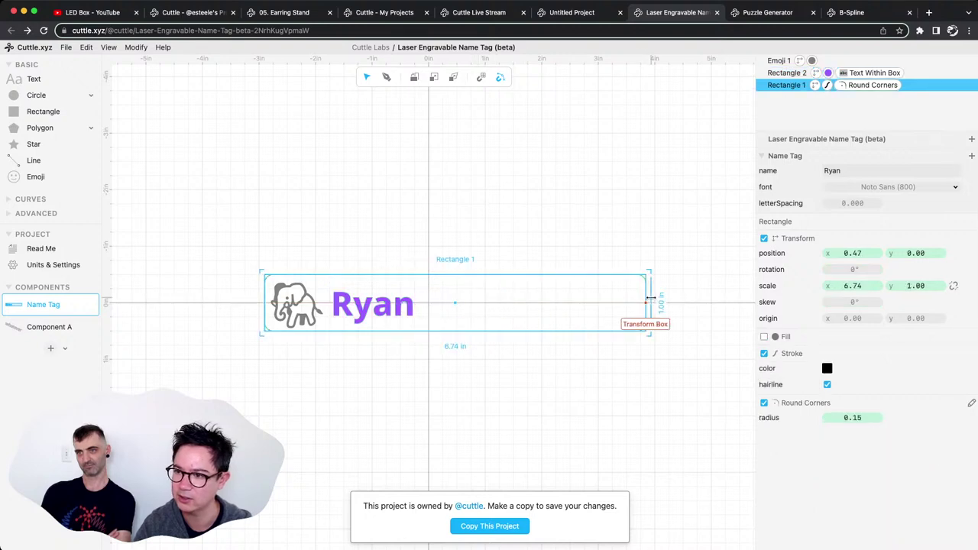
{"action": "left_click_drag", "start_coordinate": [649, 301], "coordinate": [485, 304]}
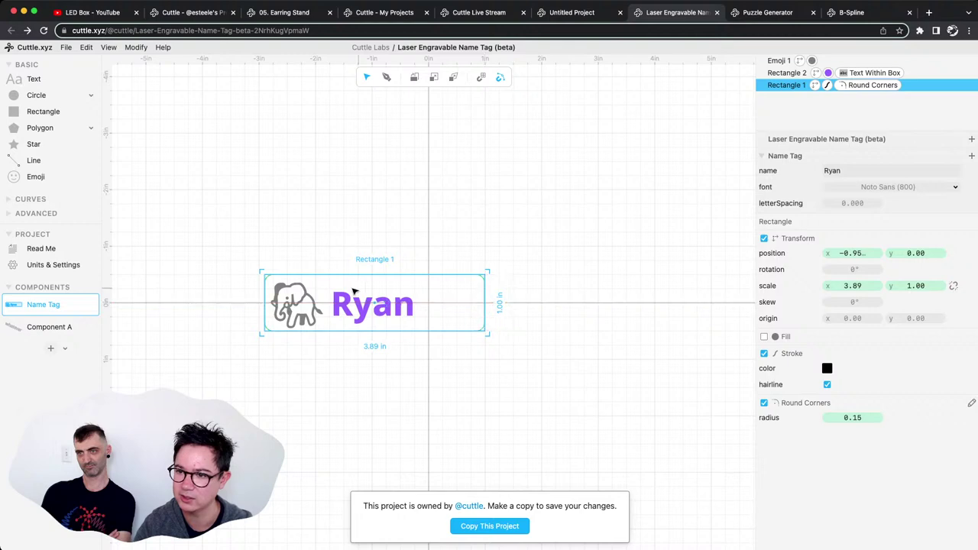
{"action": "left_click", "coordinate": [350, 312]}
{"action": "left_click", "coordinate": [577, 343]}
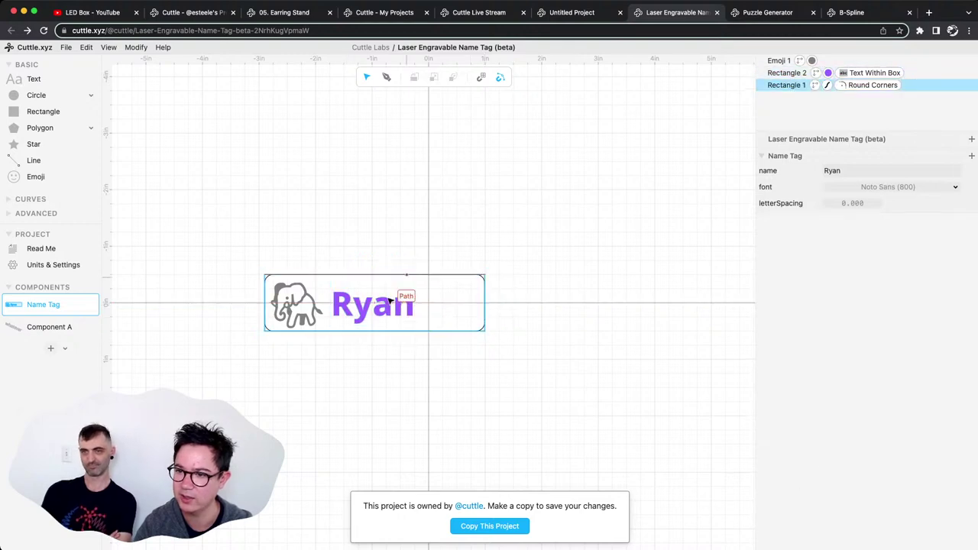
Try the name Toby, then 'Federico asdfasdf', trimming it back to 'Federico asdf'.
{"action": "left_click", "coordinate": [884, 170]}
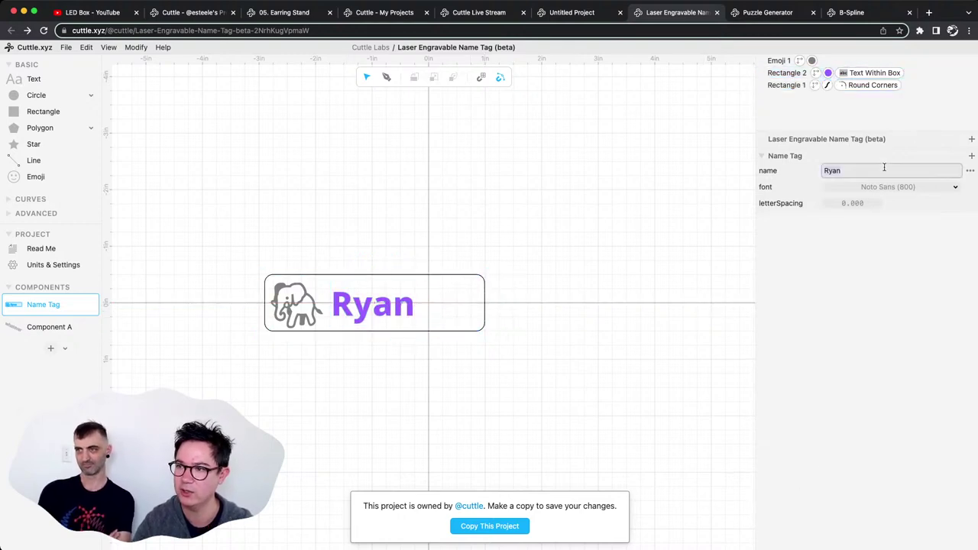
{"action": "type", "text": "Toby"}
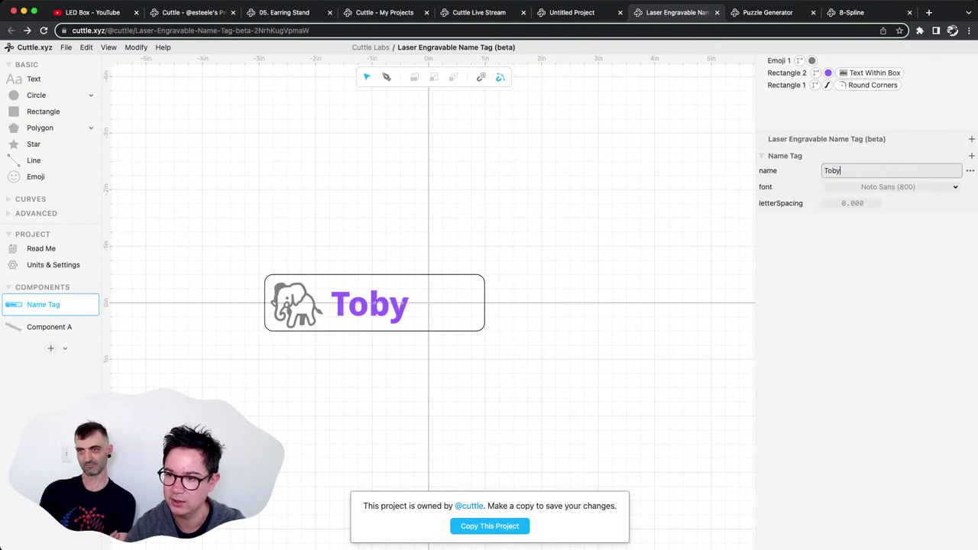
{"action": "key", "text": "BackSpace"}
{"action": "key", "text": "BackSpace"}
{"action": "key", "text": "BackSpace"}
{"action": "key", "text": "BackSpace"}
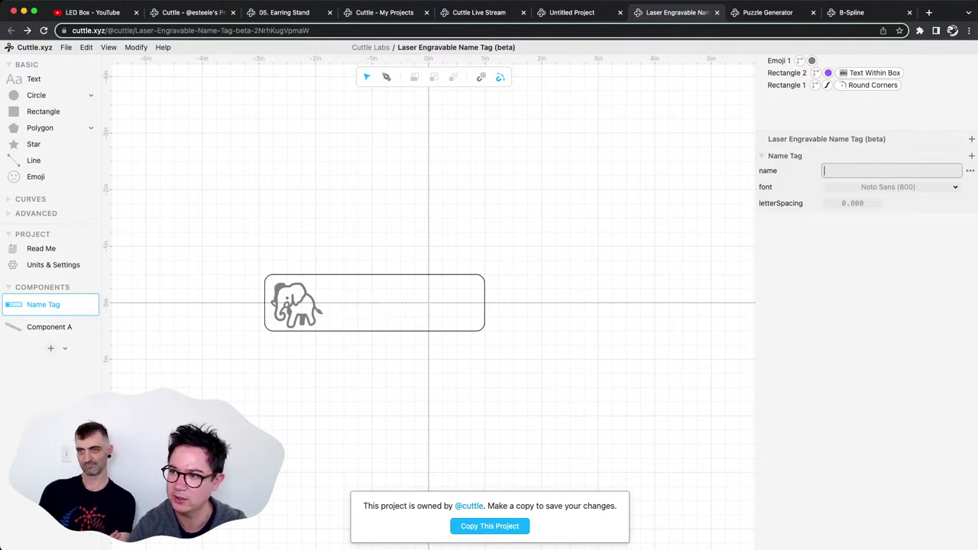
{"action": "type", "text": "Federico"}
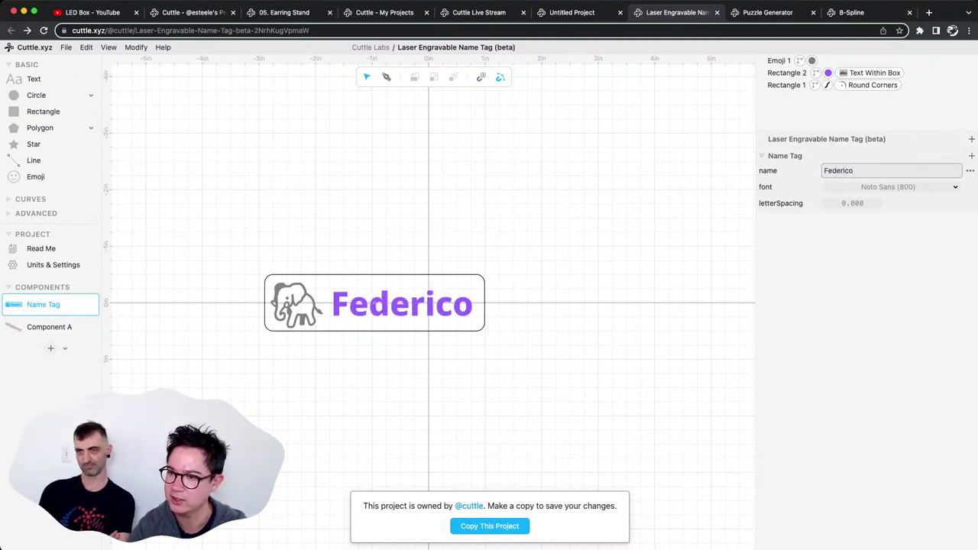
{"action": "type", "text": " asdfasdf"}
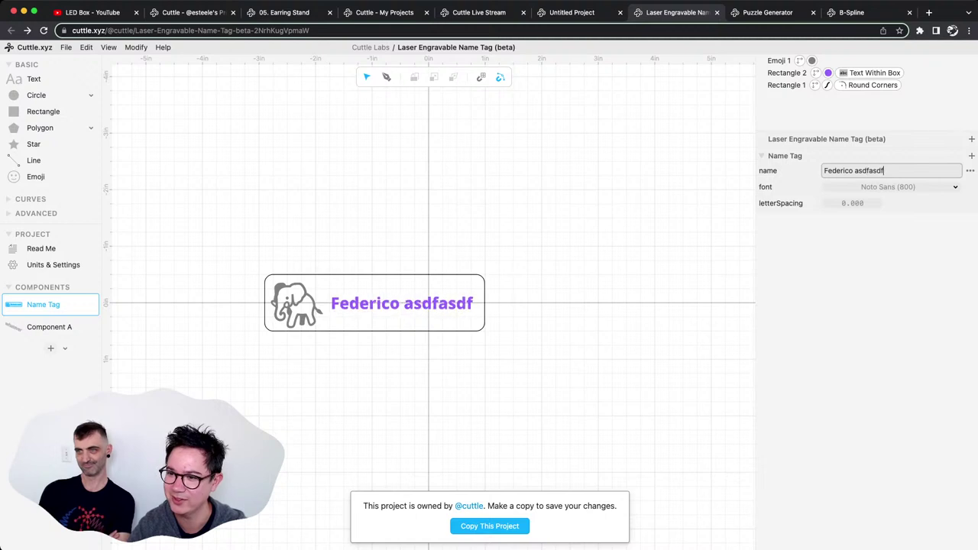
{"action": "key", "text": "BackSpace"}
{"action": "key", "text": "BackSpace"}
{"action": "key", "text": "BackSpace"}
{"action": "key", "text": "BackSpace"}
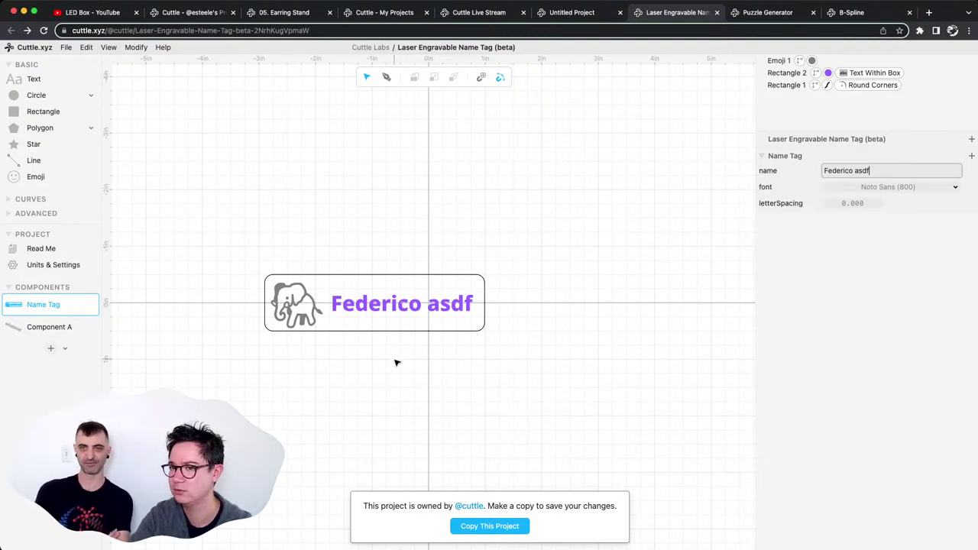
{"action": "left_click", "coordinate": [54, 249]}
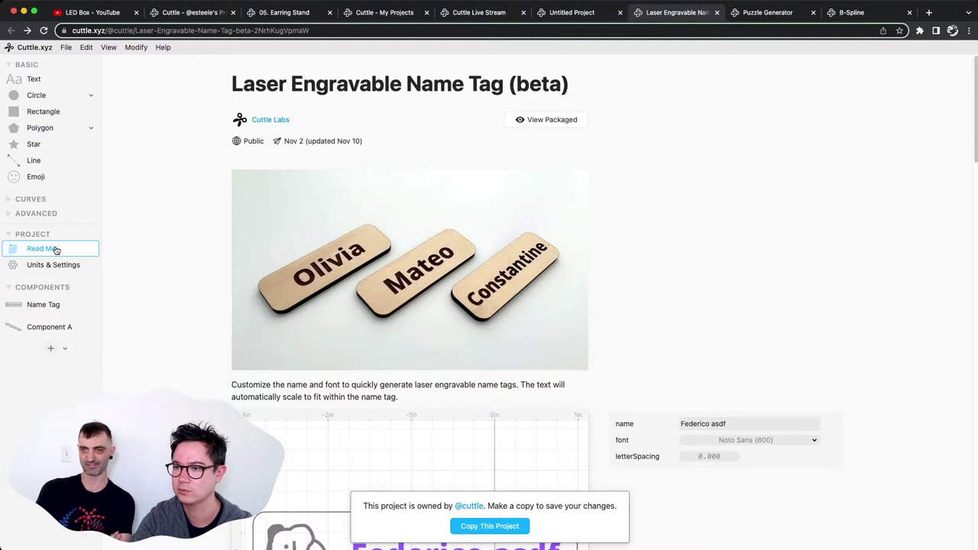
In the Read Me preview, replace the name with 'long long long name' and select it.
{"action": "scroll", "coordinate": [140, 301], "scroll_direction": "down", "scroll_amount": 5}
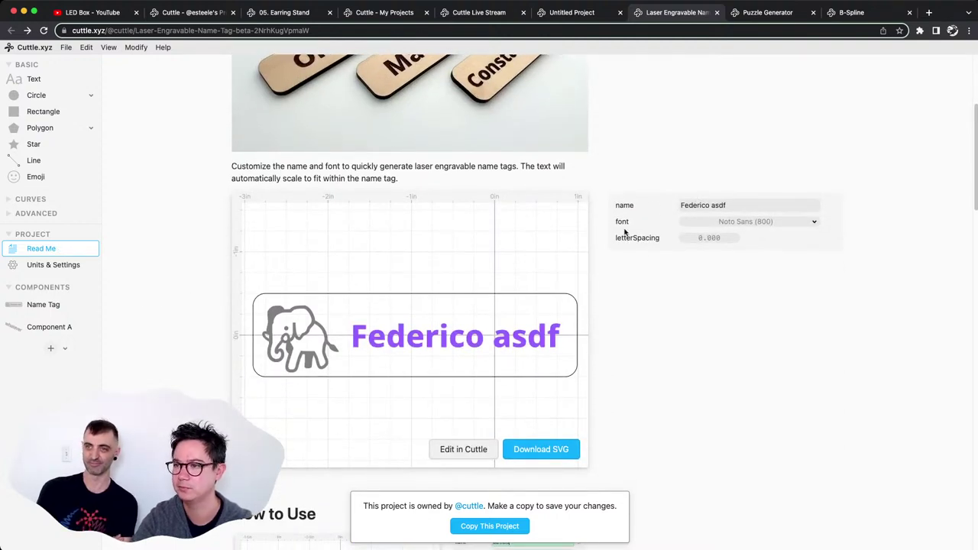
{"action": "left_click", "coordinate": [750, 206]}
{"action": "key", "text": "BackSpace"}
{"action": "key", "text": "BackSpace"}
{"action": "key", "text": "BackSpace"}
{"action": "key", "text": "BackSpace"}
{"action": "key", "text": "BackSpace"}
{"action": "key", "text": "BackSpace"}
{"action": "key", "text": "BackSpace"}
{"action": "key", "text": "BackSpace"}
{"action": "key", "text": "BackSpace"}
{"action": "key", "text": "BackSpace"}
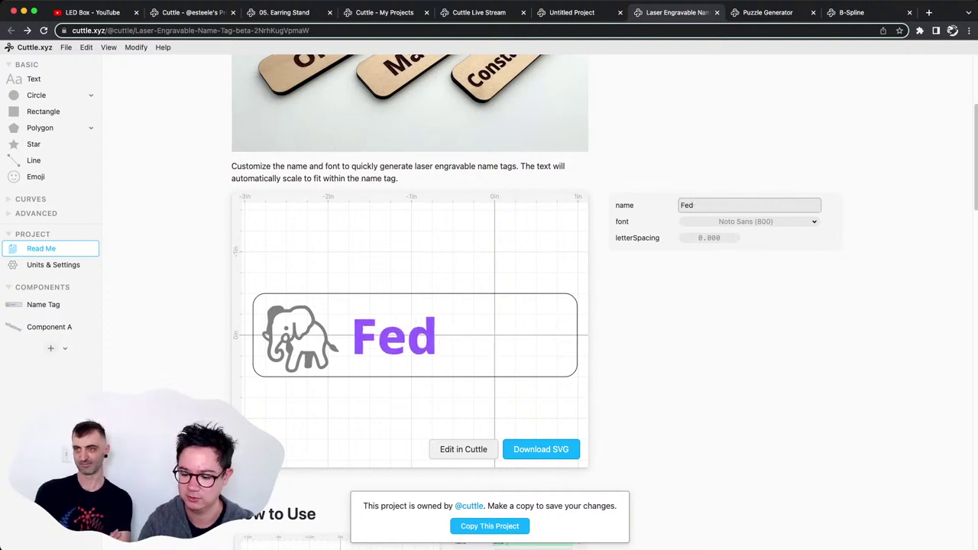
{"action": "key", "text": "BackSpace"}
{"action": "key", "text": "BackSpace"}
{"action": "key", "text": "BackSpace"}
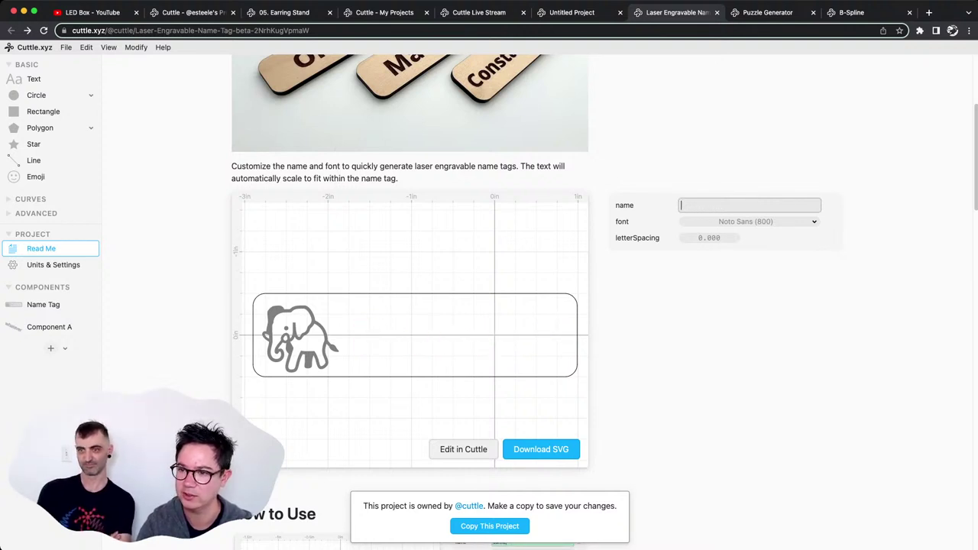
{"action": "type", "text": "l"}
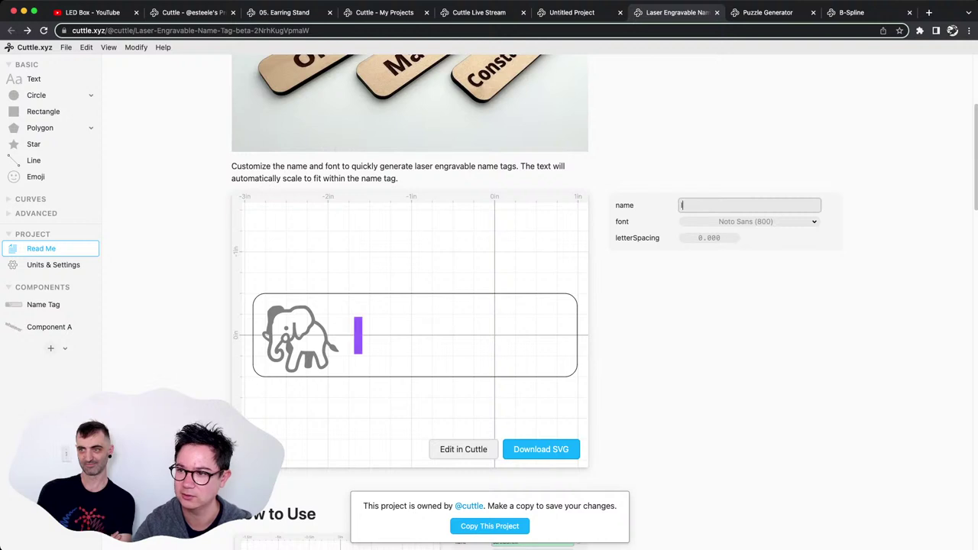
{"action": "type", "text": "ong long long name"}
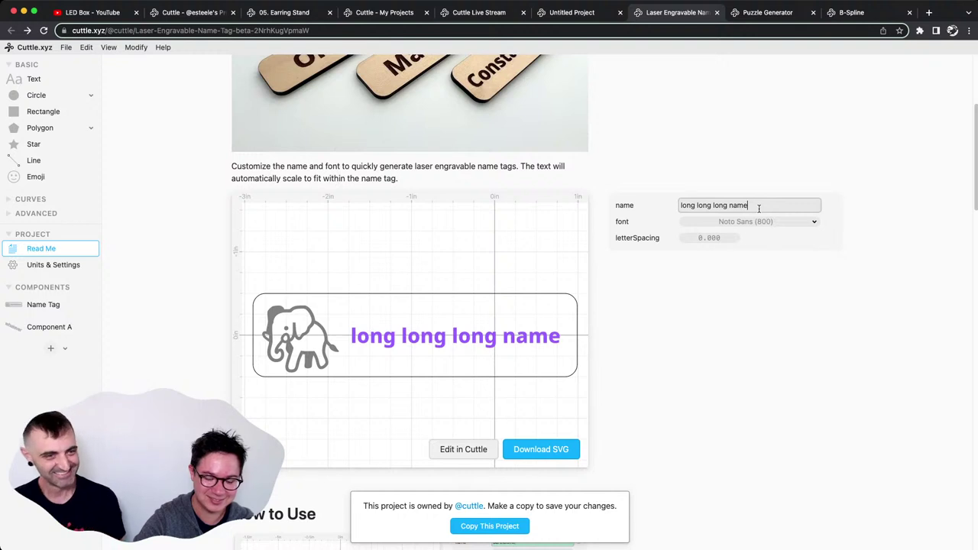
{"action": "left_click_drag", "start_coordinate": [759, 208], "coordinate": [674, 204]}
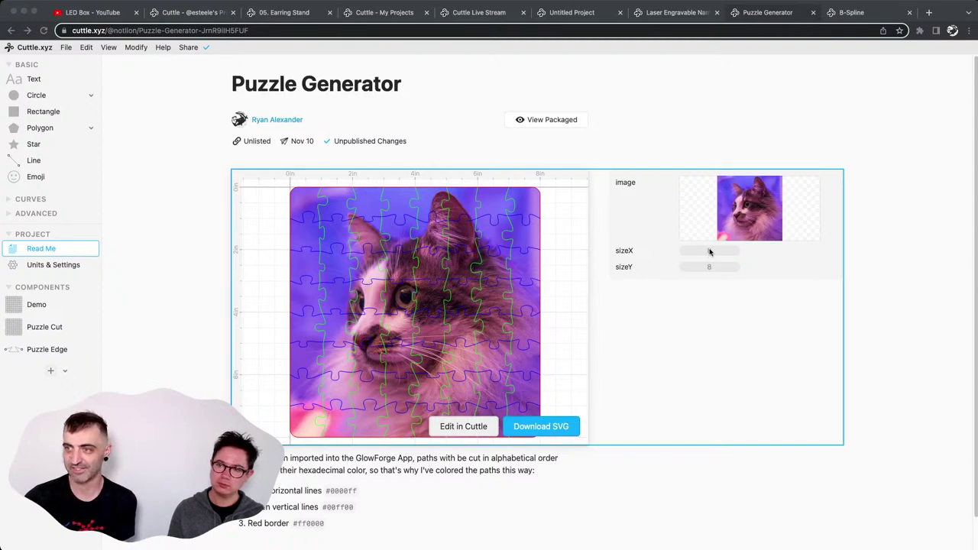
{"action": "left_click", "coordinate": [801, 215]}
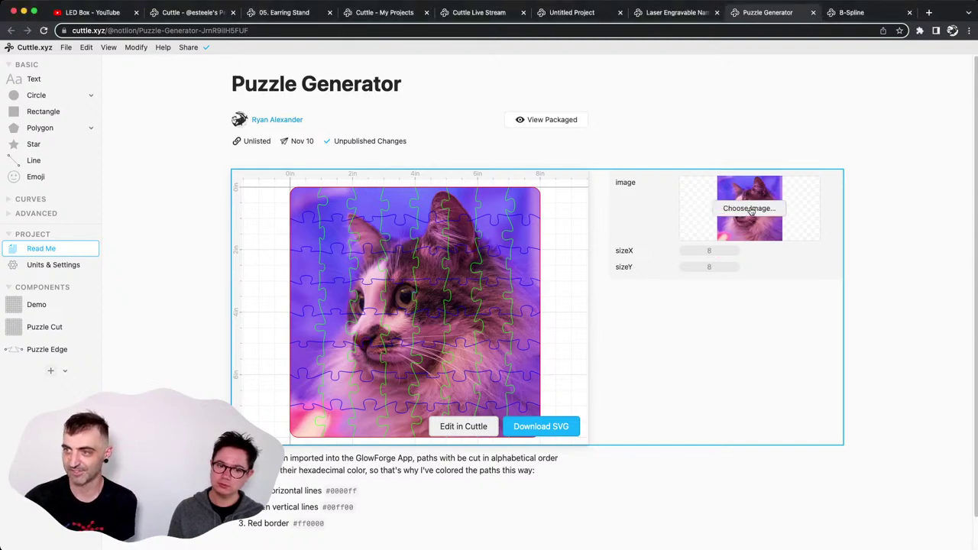
{"action": "left_click", "coordinate": [718, 229]}
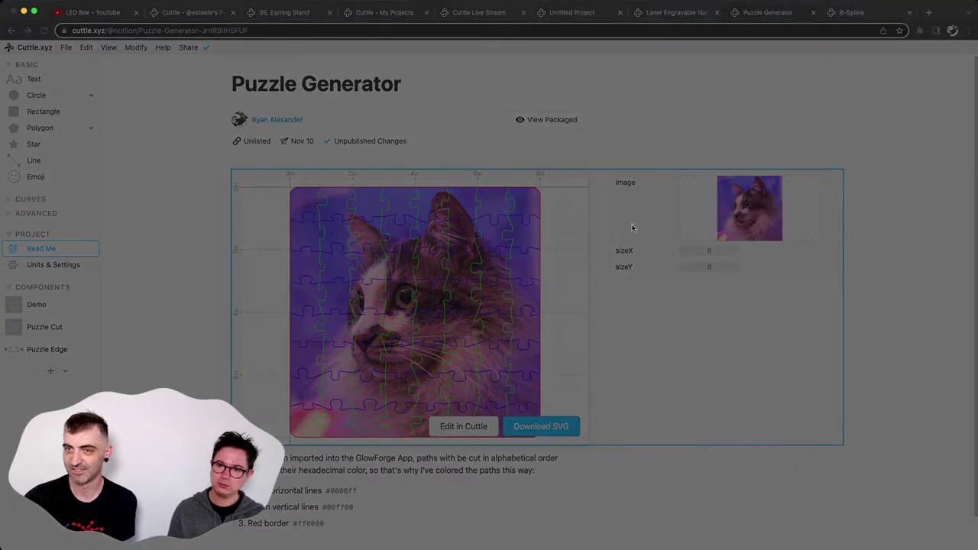
{"action": "left_click", "coordinate": [282, 145]}
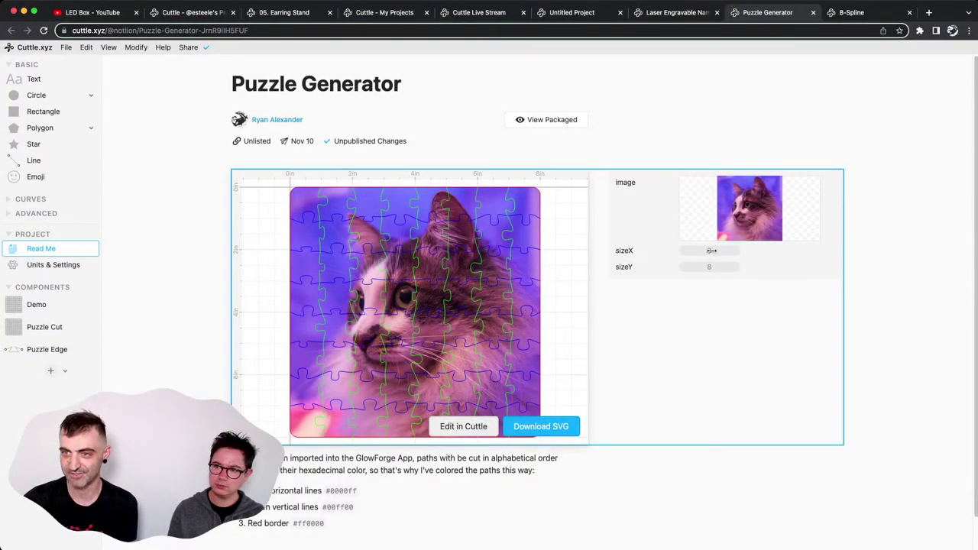
{"action": "left_click_drag", "start_coordinate": [711, 250], "coordinate": [722, 268]}
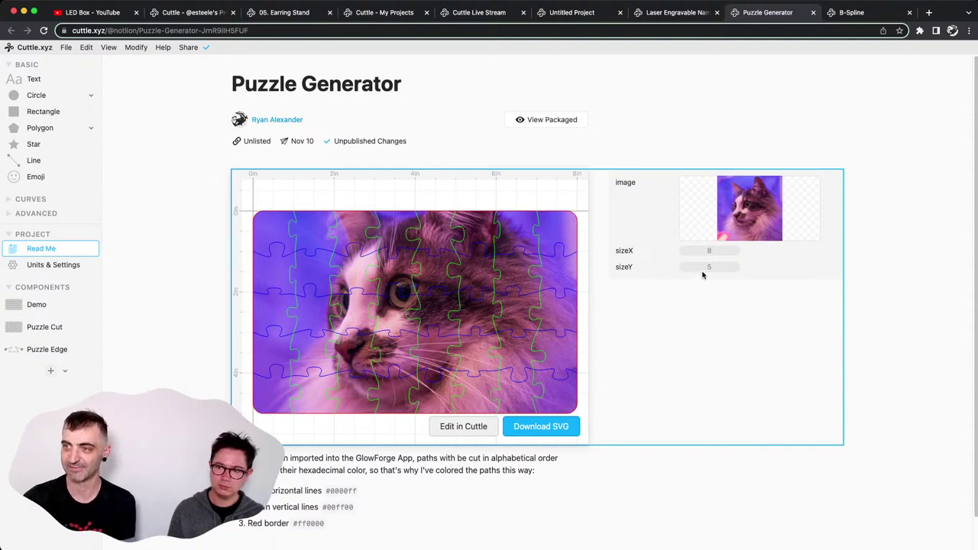
{"action": "left_click_drag", "start_coordinate": [708, 269], "coordinate": [709, 271]}
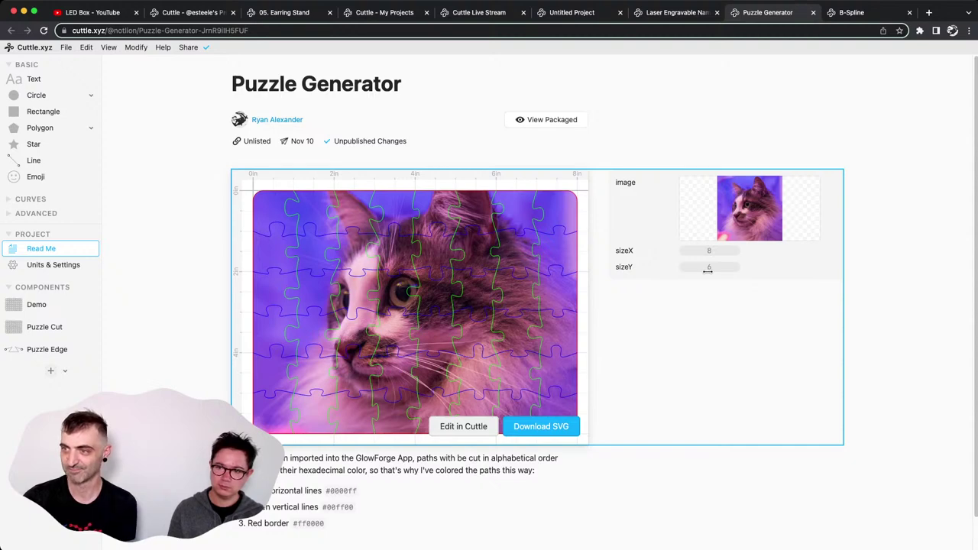
{"action": "left_click_drag", "start_coordinate": [708, 271], "coordinate": [710, 270]}
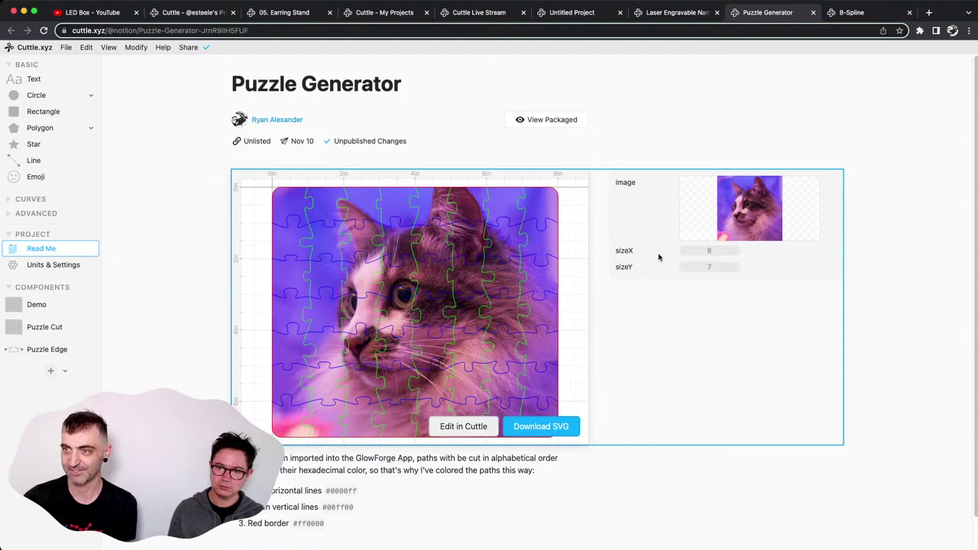
{"action": "left_click_drag", "start_coordinate": [710, 266], "coordinate": [714, 266]}
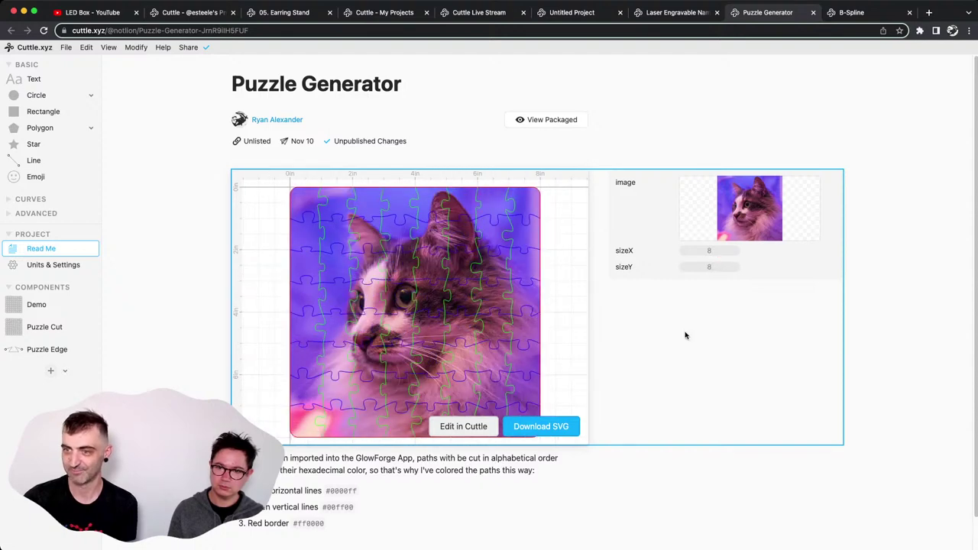
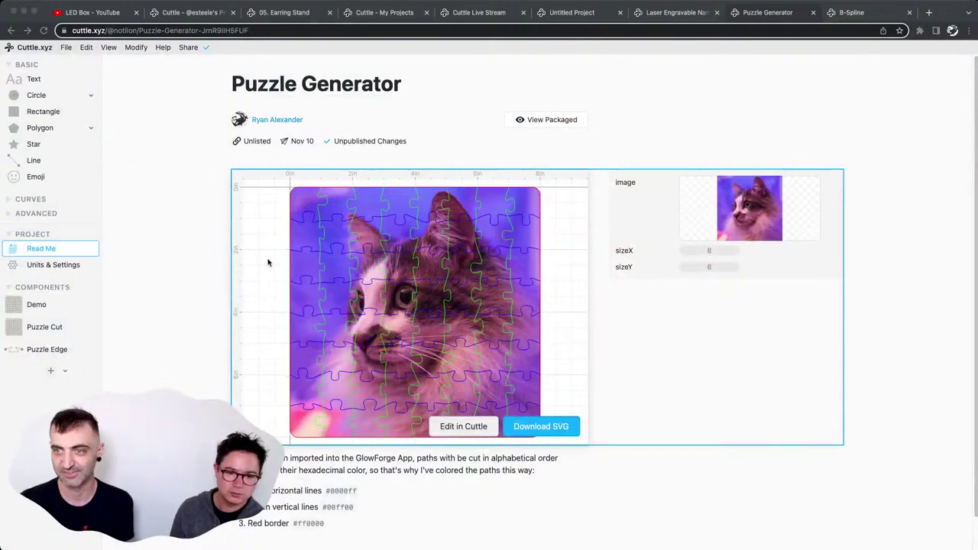
Open the puzzle generator in the editor and inspect the cat image Rectangle 2 settings.
{"action": "left_click", "coordinate": [474, 427]}
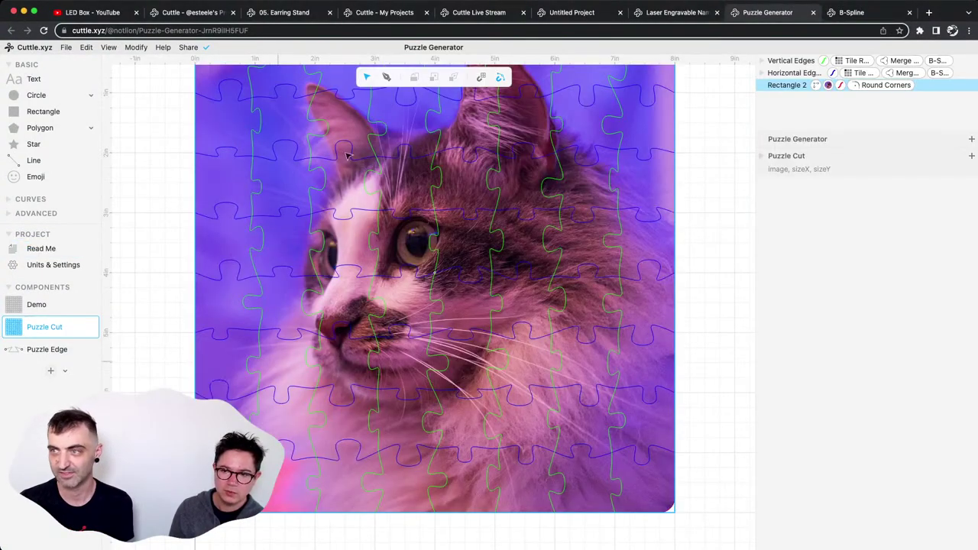
{"action": "left_click", "coordinate": [166, 270]}
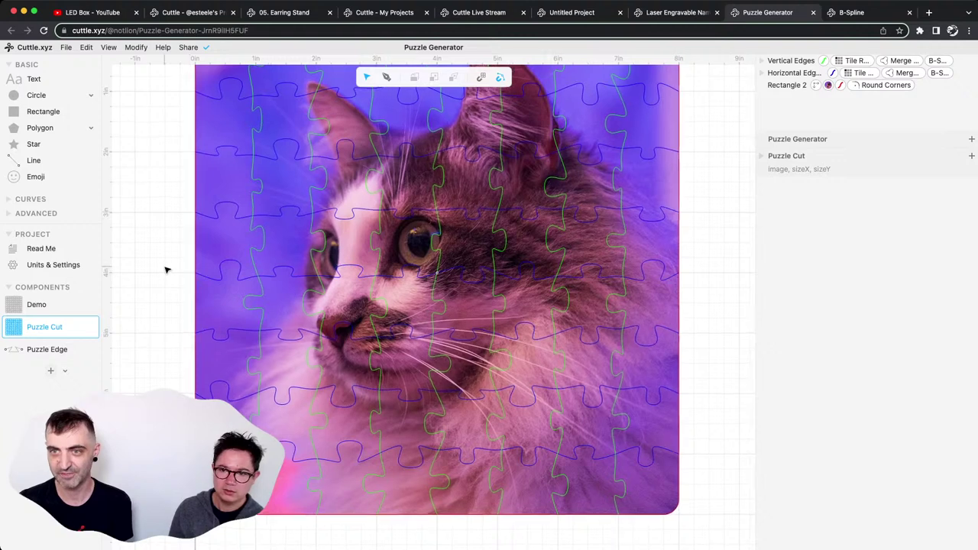
{"action": "scroll", "coordinate": [181, 289], "scroll_direction": "up", "scroll_amount": 2}
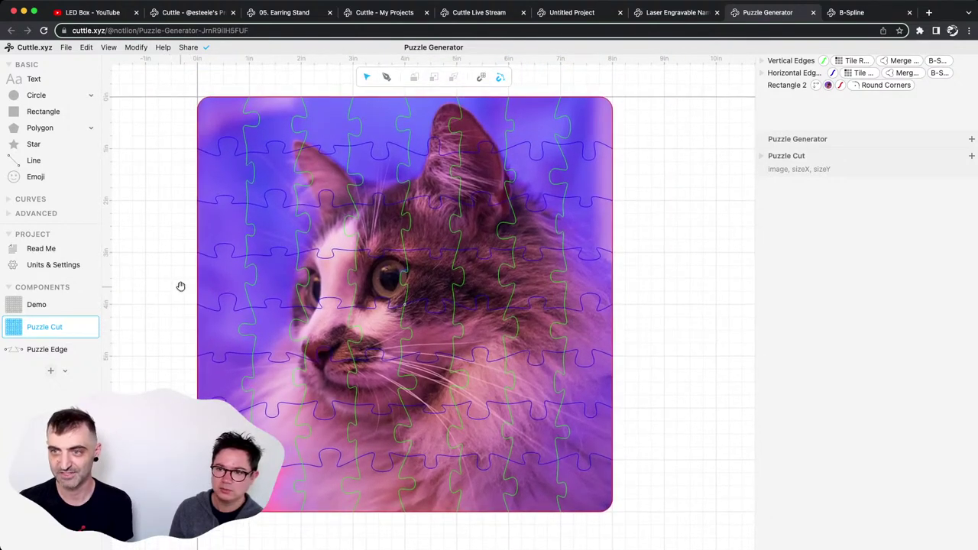
{"action": "scroll", "coordinate": [187, 292], "scroll_direction": "up", "scroll_amount": 2}
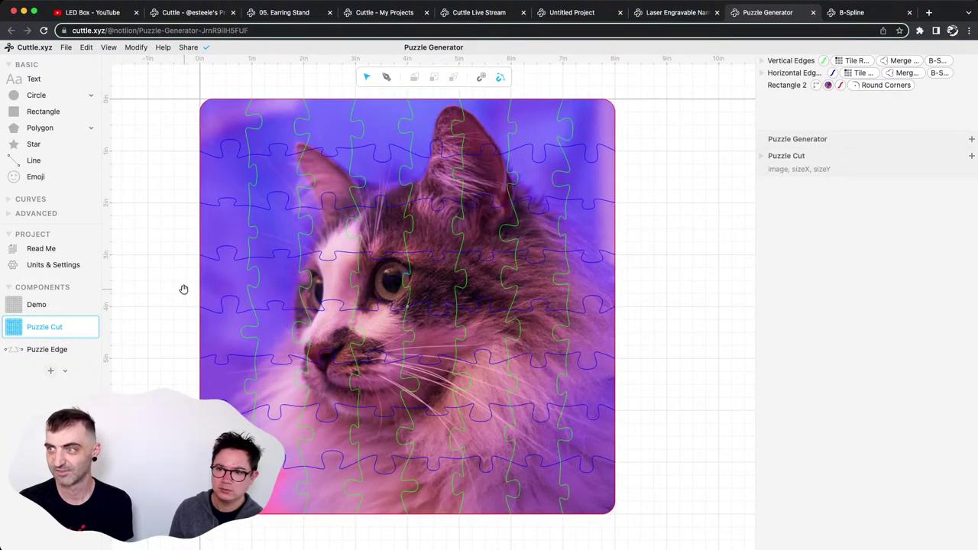
{"action": "scroll", "coordinate": [192, 292], "scroll_direction": "left", "scroll_amount": 3}
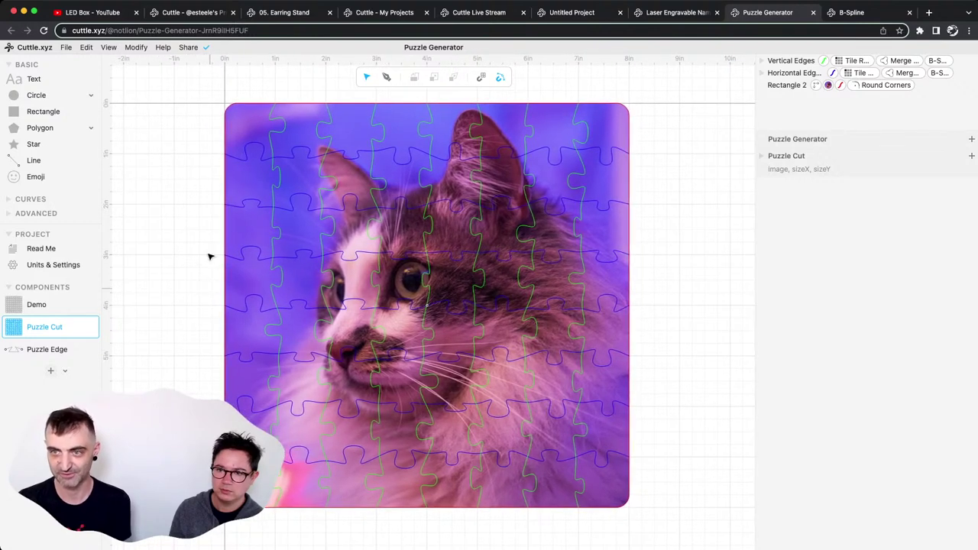
{"action": "left_click", "coordinate": [288, 201]}
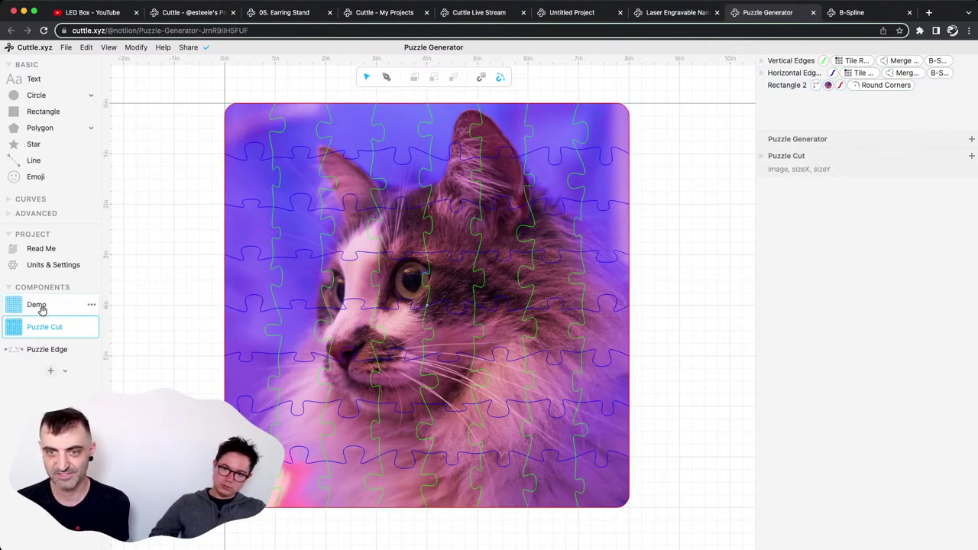
{"action": "left_click", "coordinate": [280, 124]}
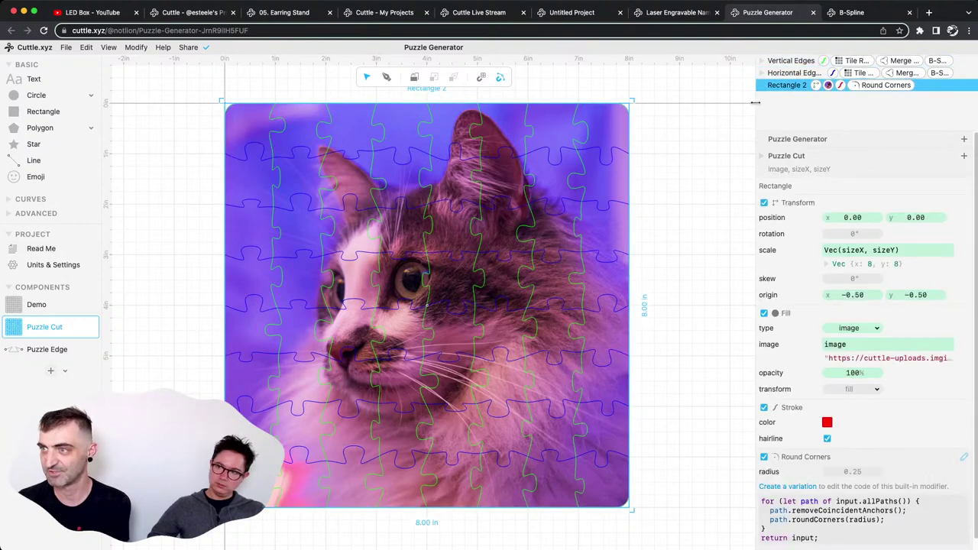
{"action": "left_click_drag", "start_coordinate": [750, 101], "coordinate": [672, 99]}
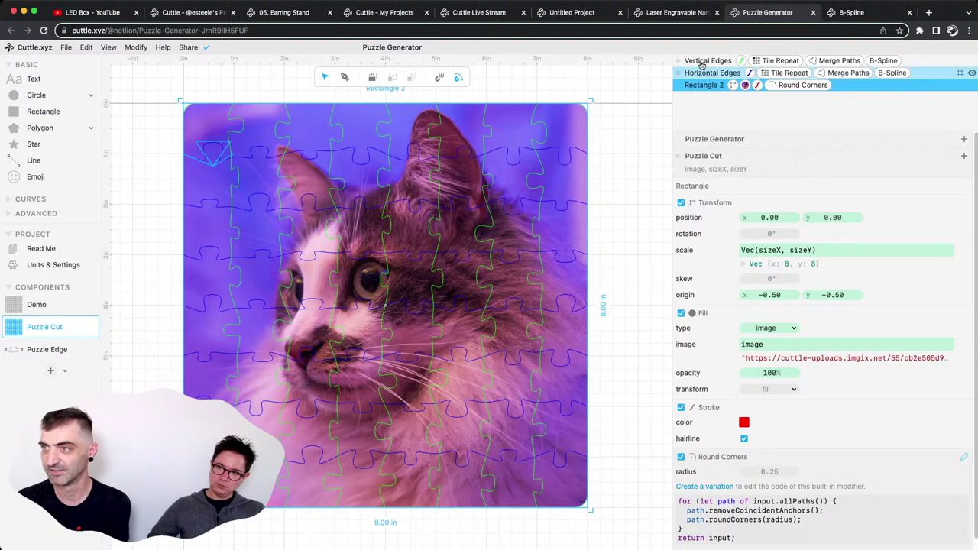
Review the Vertical Edges and Horizontal Edges groups, then open the Puzzle Edge component.
{"action": "left_click", "coordinate": [703, 61]}
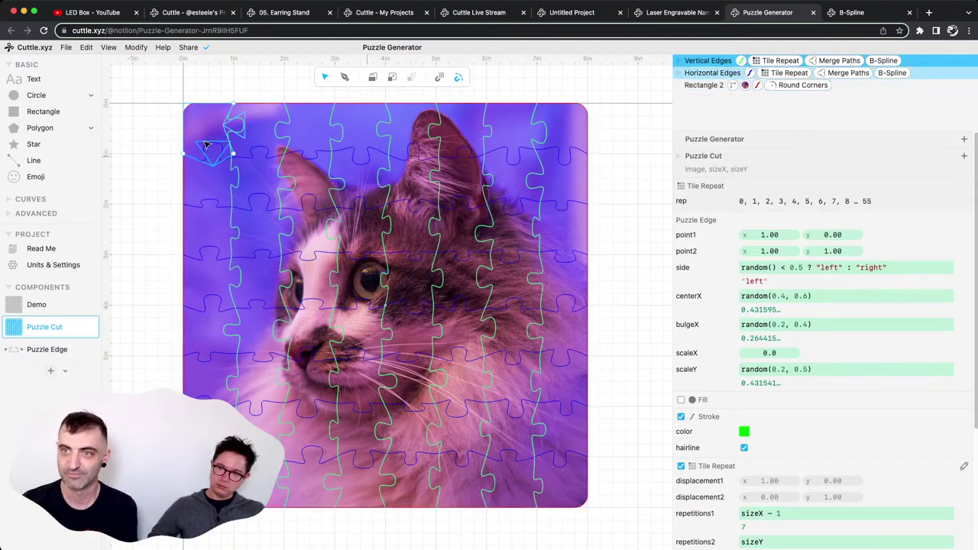
{"action": "key", "text": "Escape"}
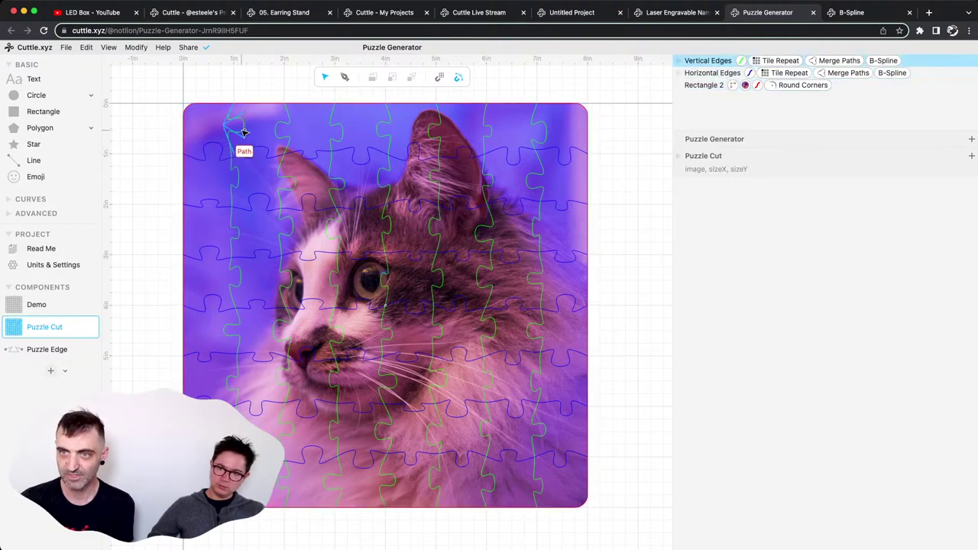
{"action": "left_click", "coordinate": [239, 148]}
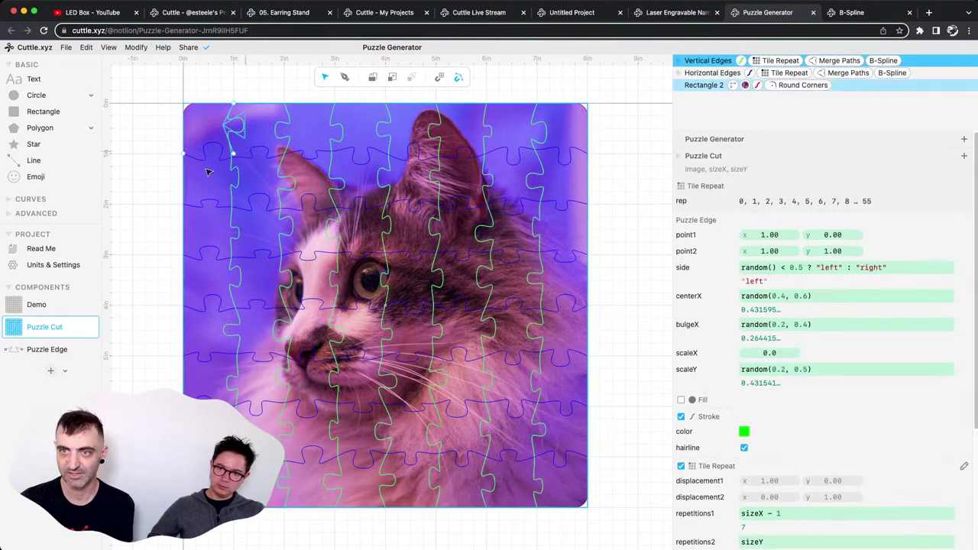
{"action": "left_click", "coordinate": [703, 74]}
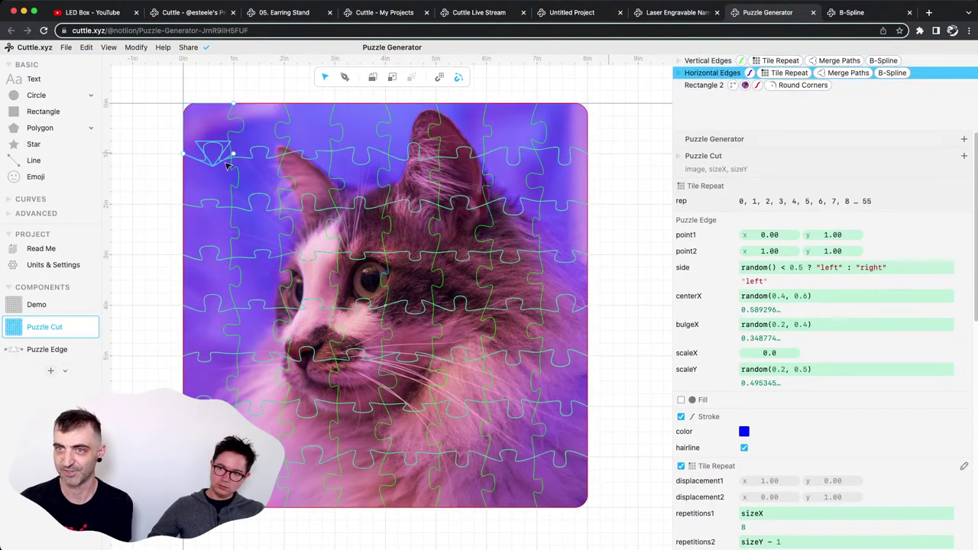
{"action": "left_click", "coordinate": [218, 159]}
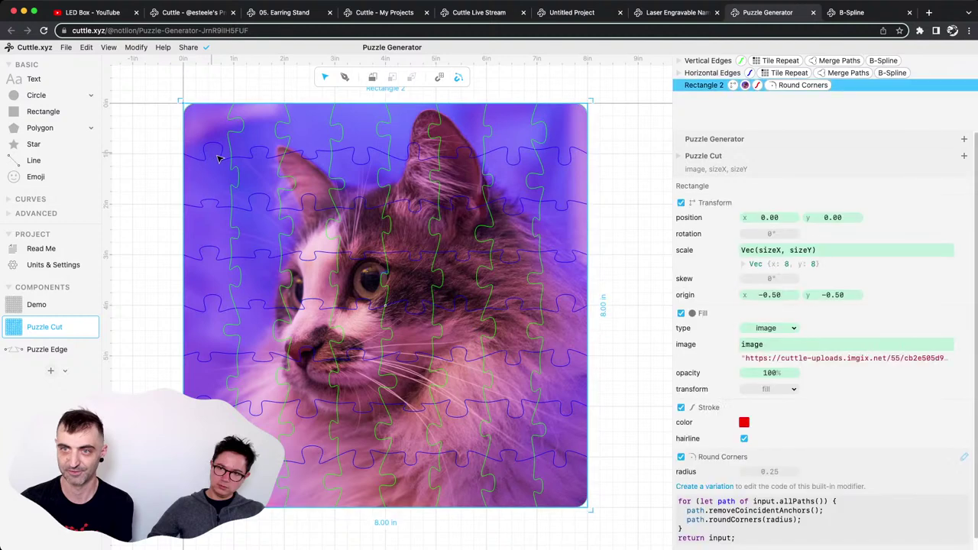
{"action": "left_click", "coordinate": [218, 157]}
{"action": "left_click", "coordinate": [47, 349]}
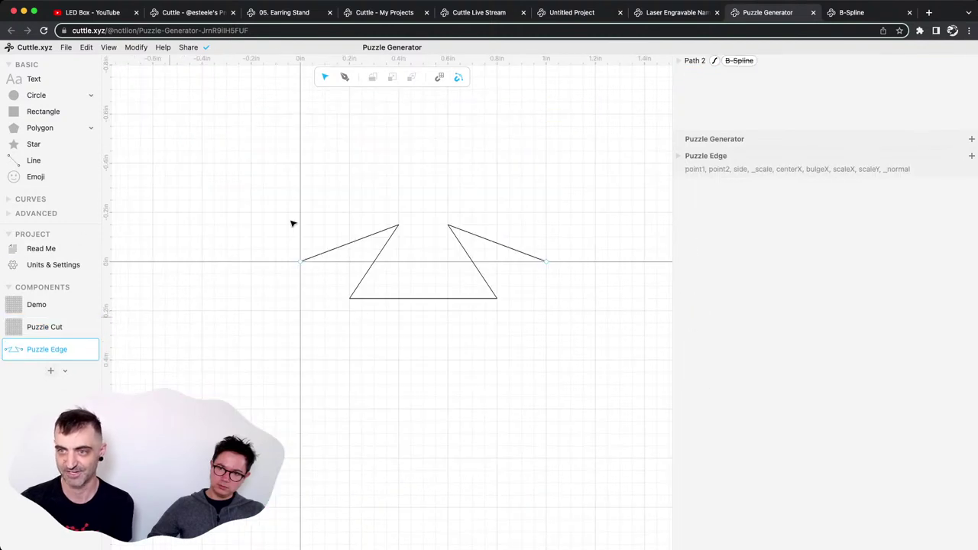
{"action": "scroll", "coordinate": [477, 222], "scroll_direction": "right", "scroll_amount": 3}
{"action": "scroll", "coordinate": [477, 222], "scroll_direction": "up", "scroll_amount": 1}
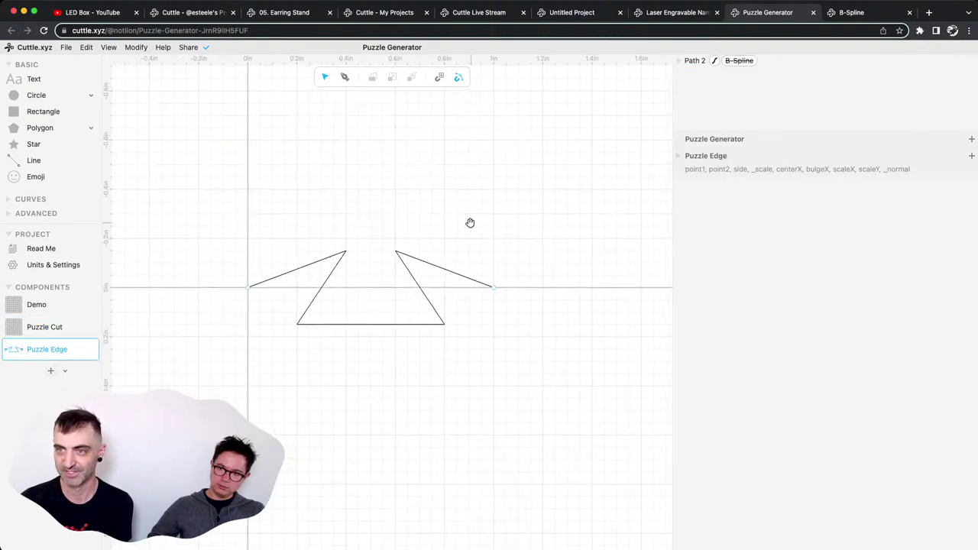
{"action": "left_click", "coordinate": [495, 288]}
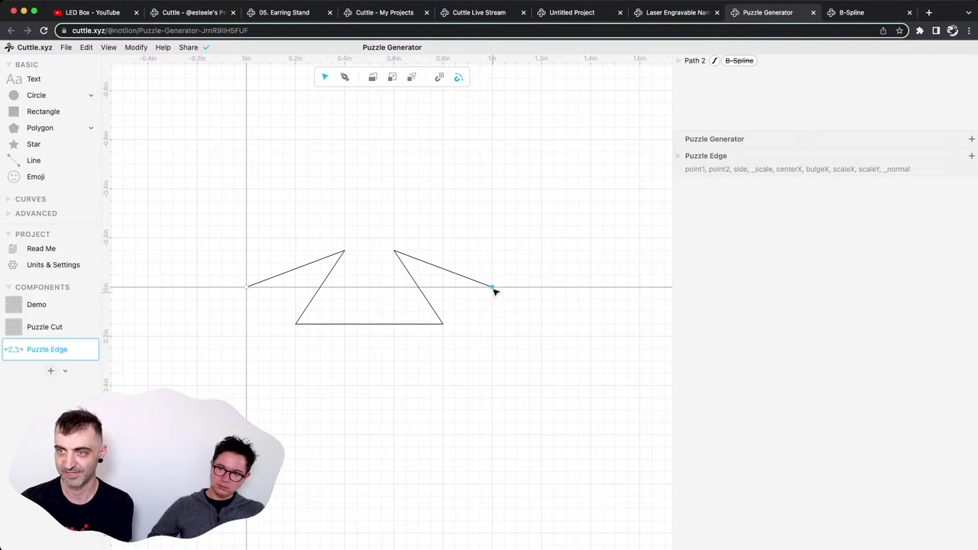
{"action": "left_click_drag", "start_coordinate": [520, 257], "coordinate": [588, 279]}
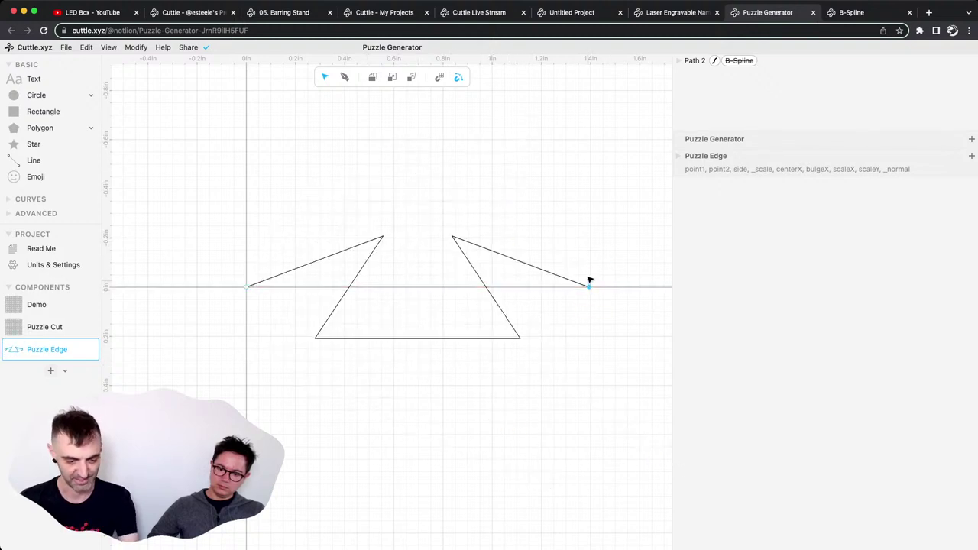
{"action": "key", "text": "super+x"}
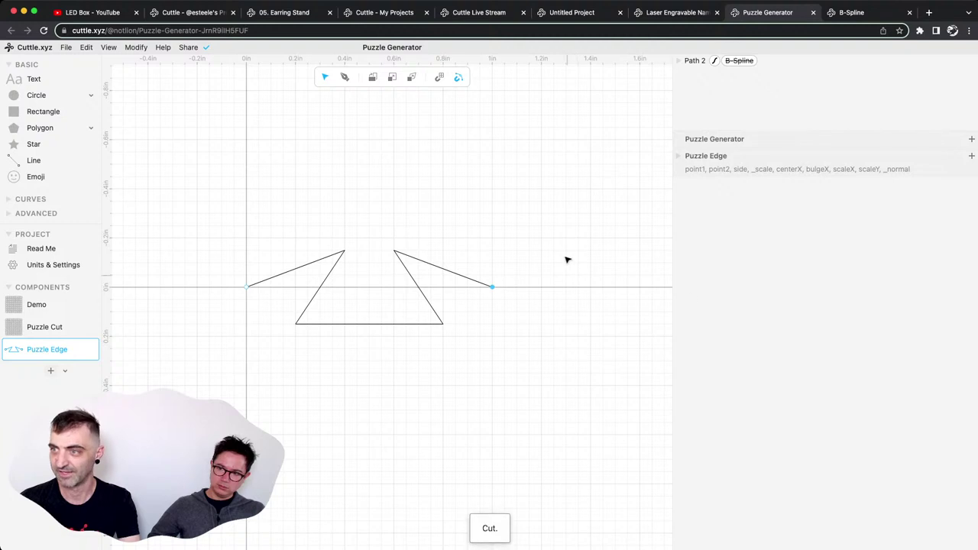
{"action": "left_click", "coordinate": [729, 169]}
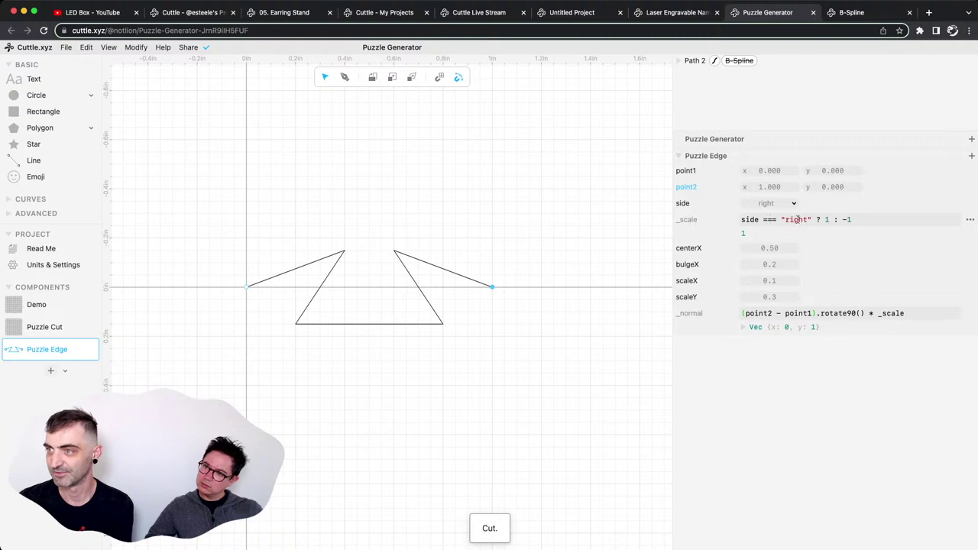
{"action": "left_click", "coordinate": [746, 200]}
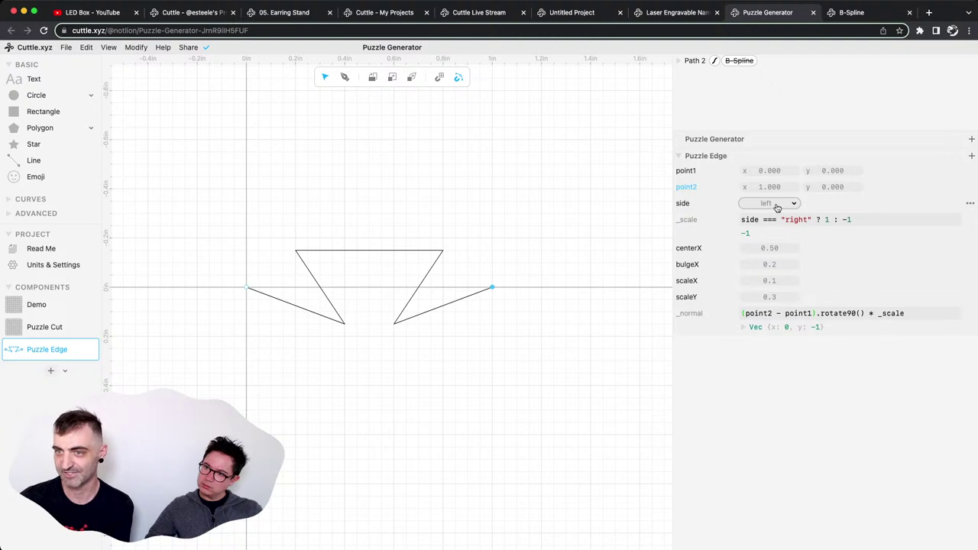
{"action": "left_click", "coordinate": [768, 203]}
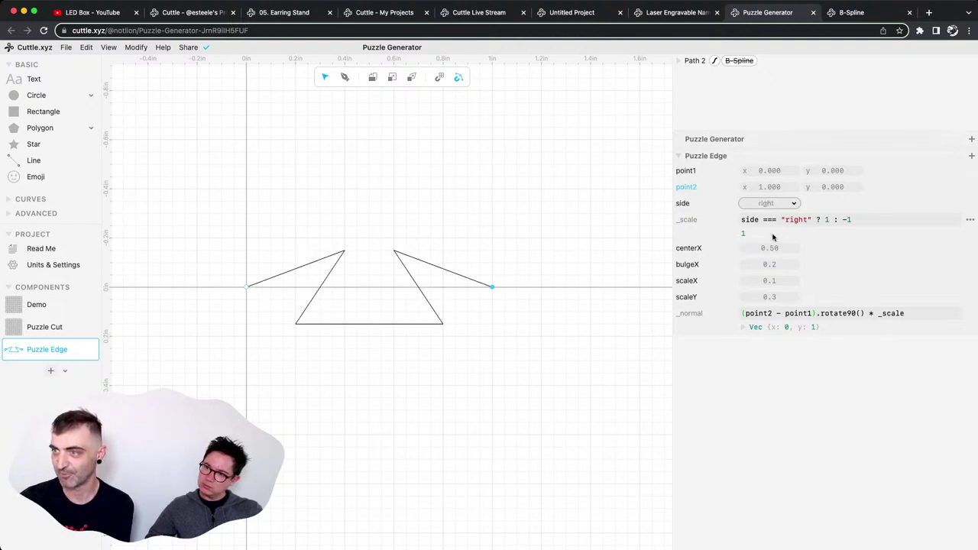
{"action": "left_click", "coordinate": [460, 274]}
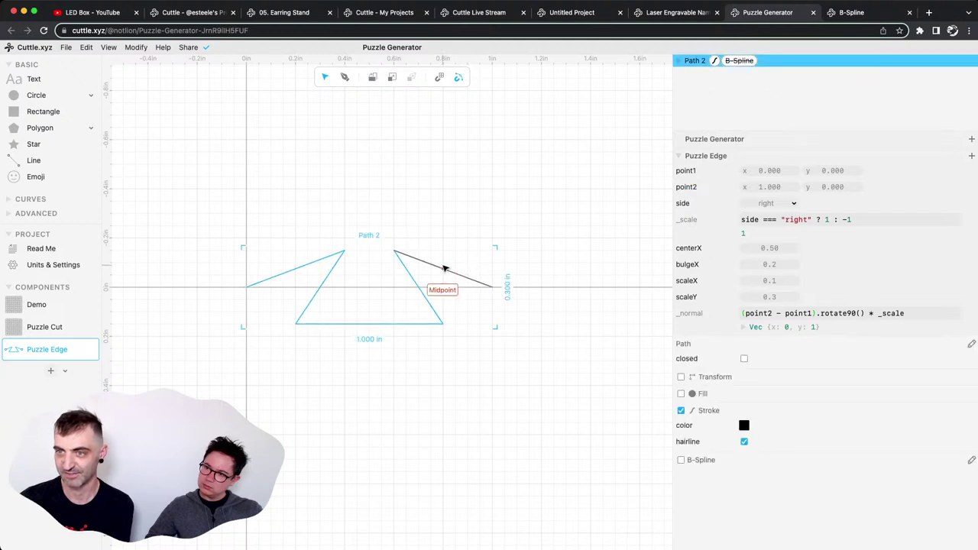
Inspect the Puzzle Edge anchors' position formulas, including the point1 and point2 ends and the notch apex.
{"action": "left_click", "coordinate": [741, 313]}
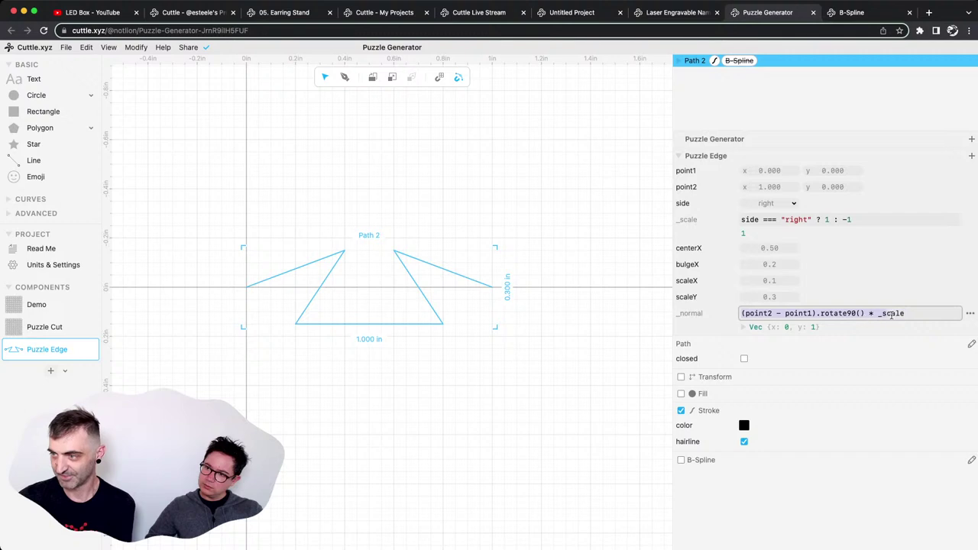
{"action": "left_click", "coordinate": [437, 274]}
{"action": "left_click", "coordinate": [394, 250]}
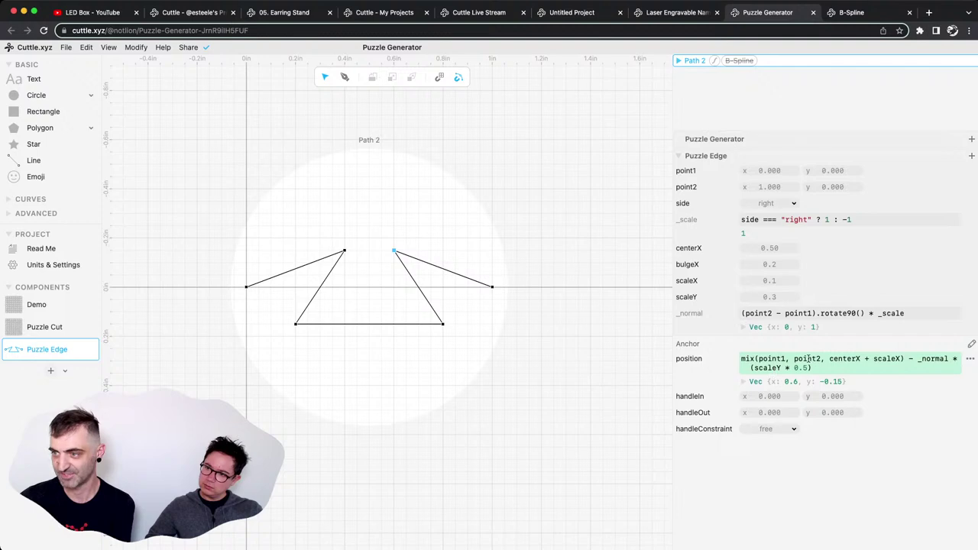
{"action": "left_click", "coordinate": [481, 334]}
{"action": "left_click", "coordinate": [444, 324]}
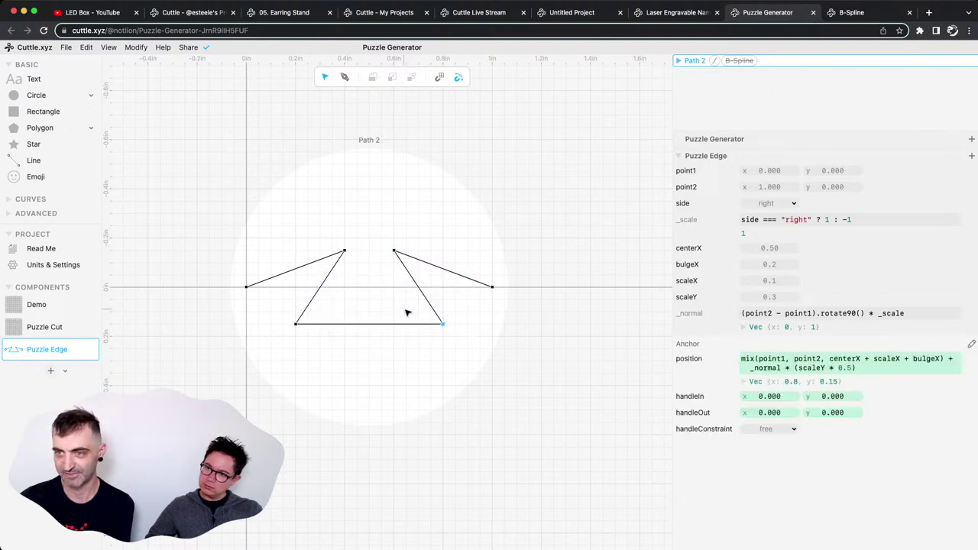
{"action": "left_click_drag", "start_coordinate": [267, 311], "coordinate": [303, 322]}
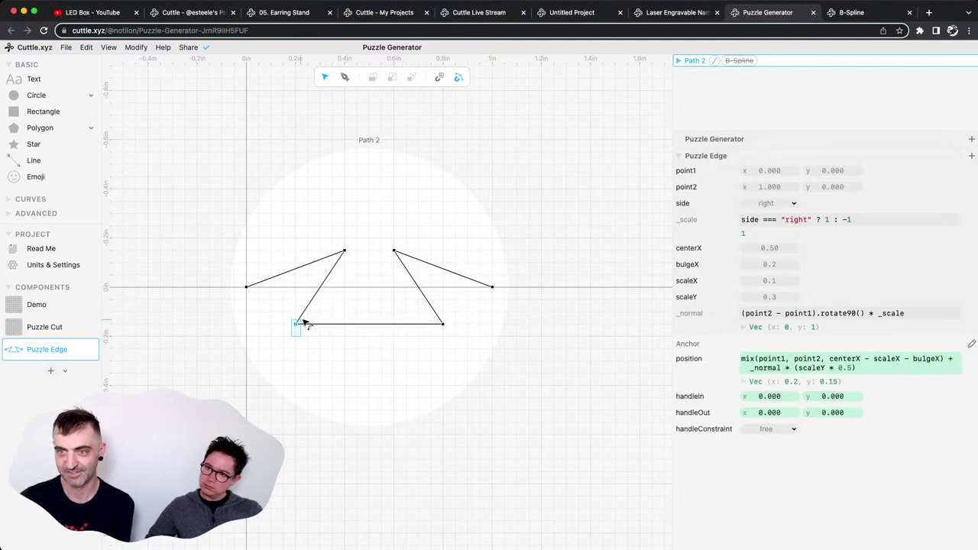
{"action": "left_click", "coordinate": [139, 325]}
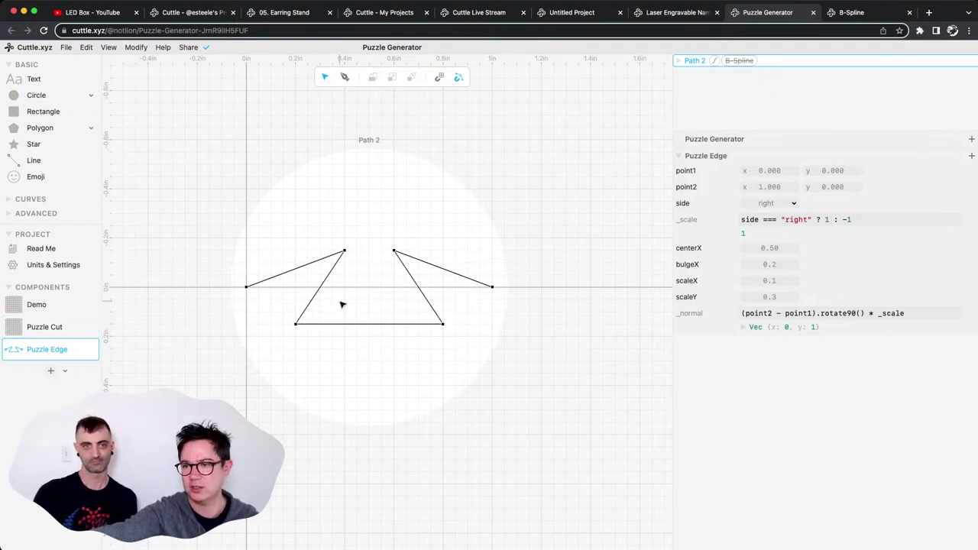
{"action": "left_click", "coordinate": [296, 325]}
{"action": "left_click", "coordinate": [345, 250]}
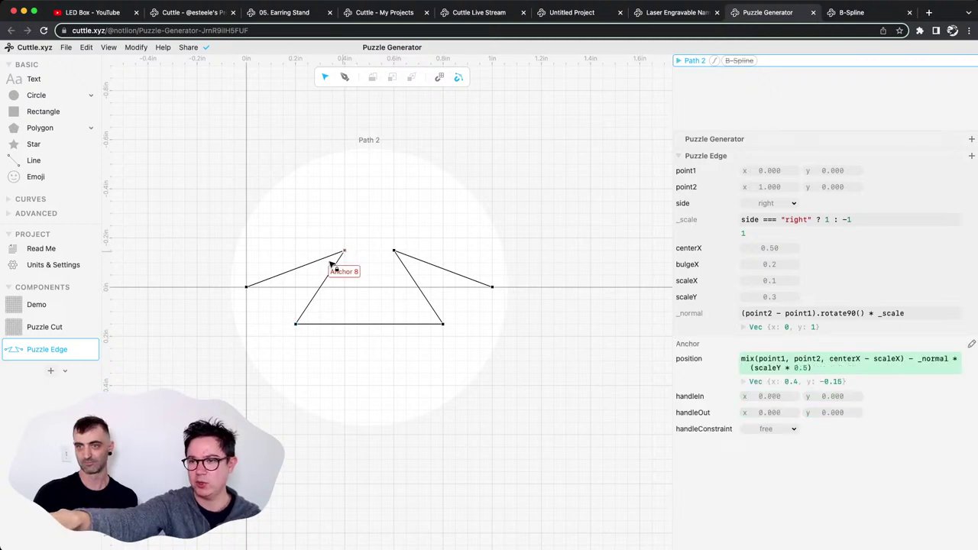
{"action": "left_click", "coordinate": [247, 288]}
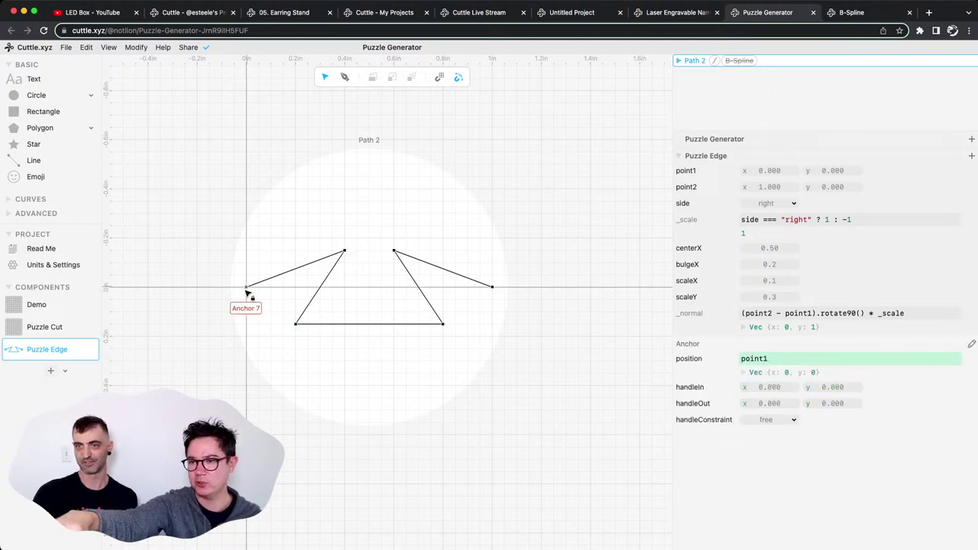
{"action": "left_click", "coordinate": [492, 286]}
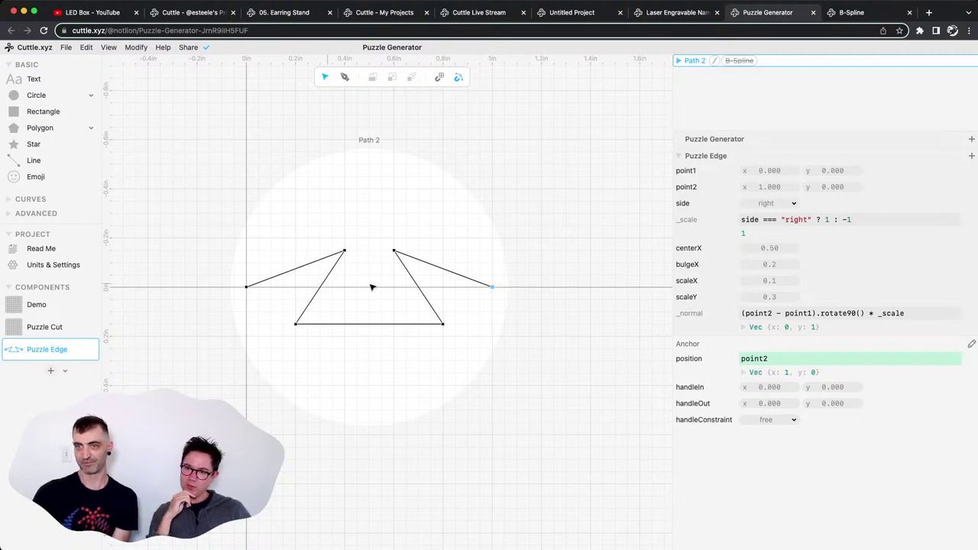
{"action": "left_click", "coordinate": [344, 251]}
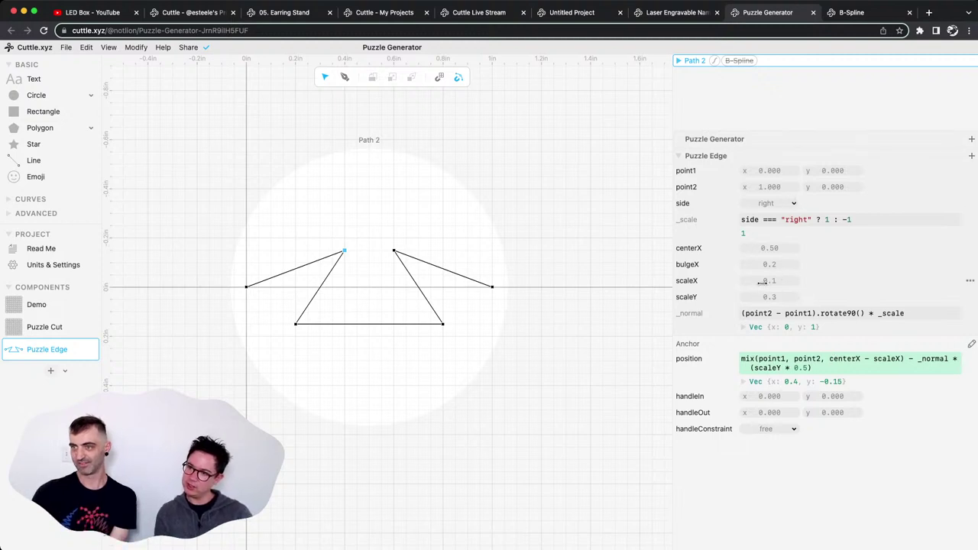
Try shifting centerX and deepening scaleY, undo both, and open the Puzzle Cut component.
{"action": "left_click_drag", "start_coordinate": [756, 249], "coordinate": [766, 281]}
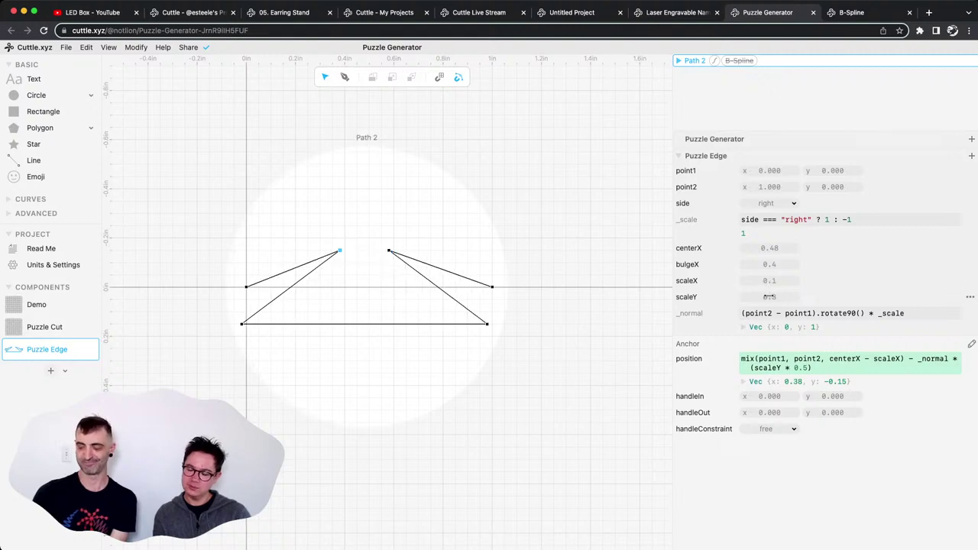
{"action": "left_click_drag", "start_coordinate": [777, 295], "coordinate": [773, 295]}
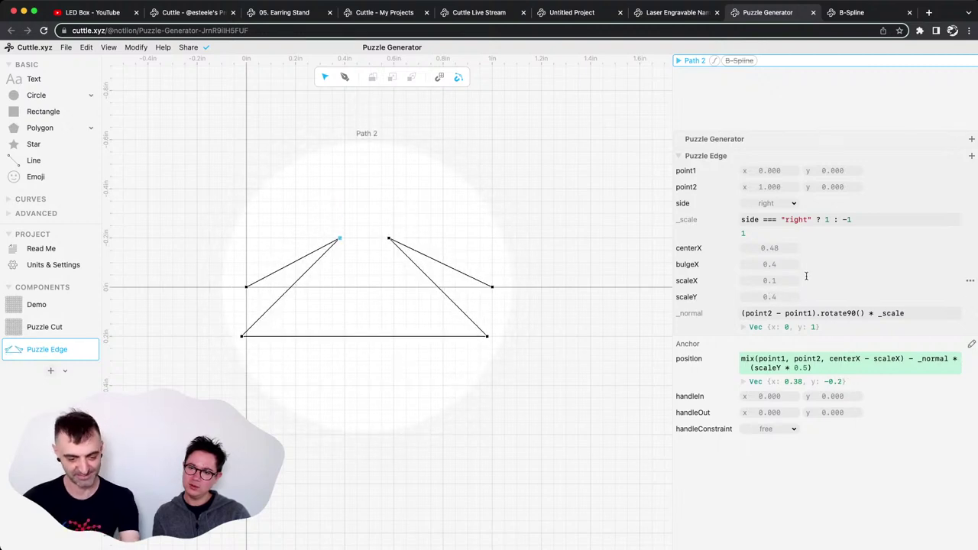
{"action": "key", "text": "ctrl+z"}
{"action": "key", "text": "ctrl+z"}
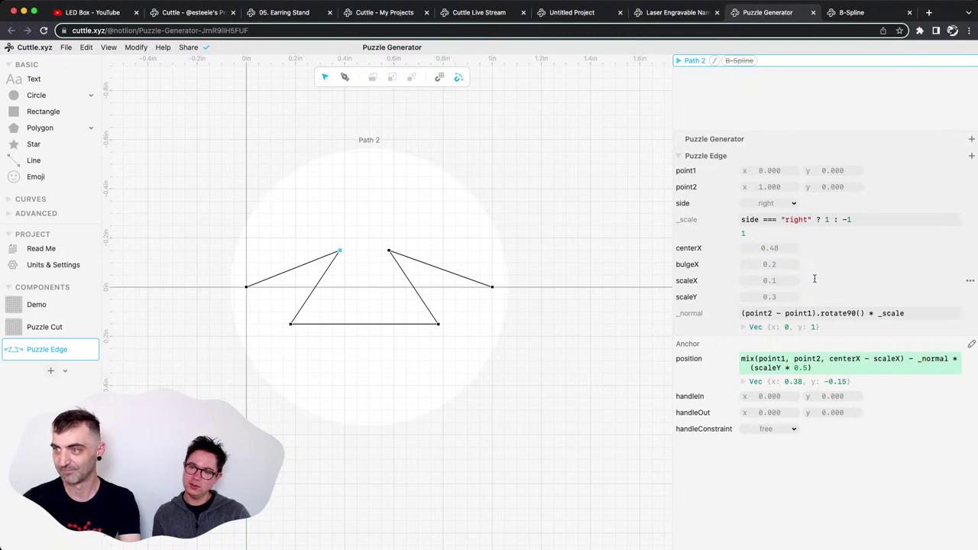
{"action": "key", "text": "ctrl+z"}
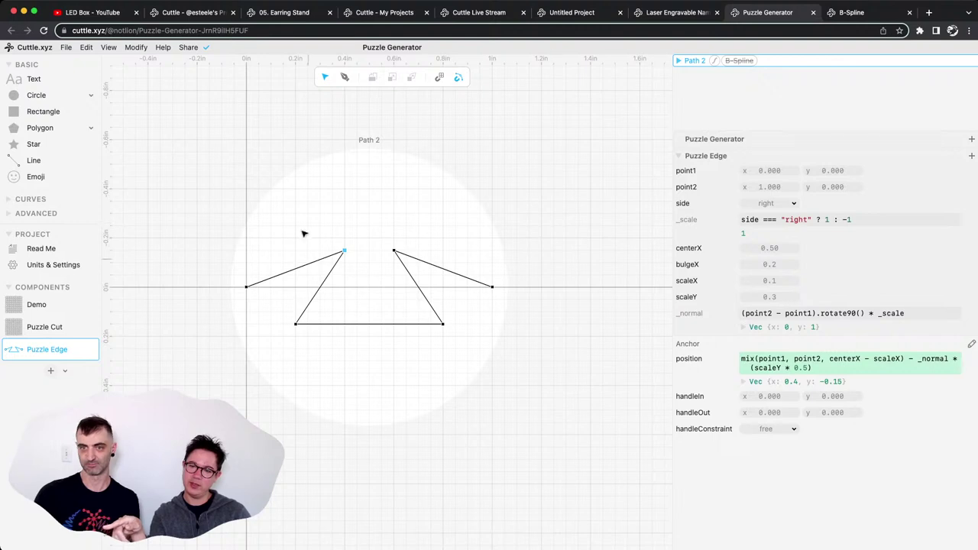
{"action": "left_click", "coordinate": [27, 321]}
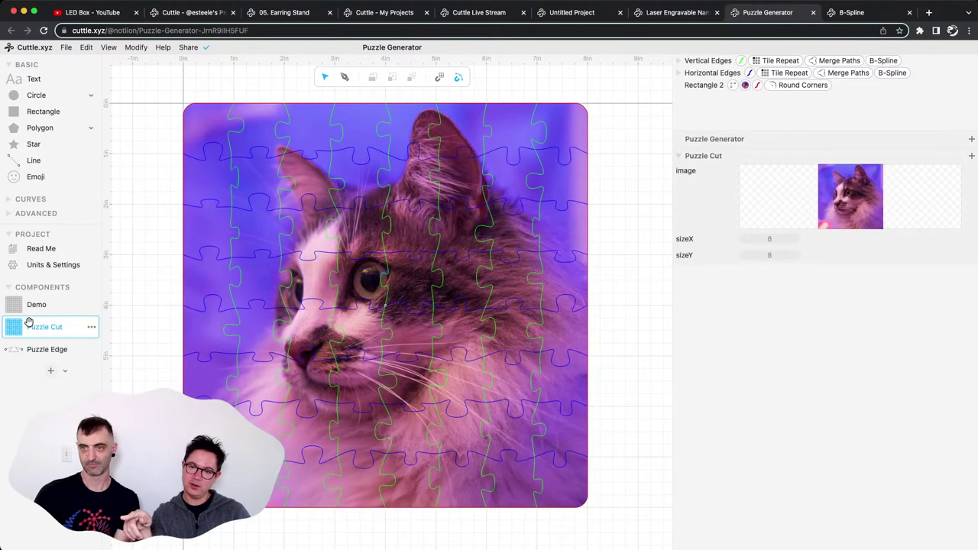
{"action": "left_click", "coordinate": [217, 160]}
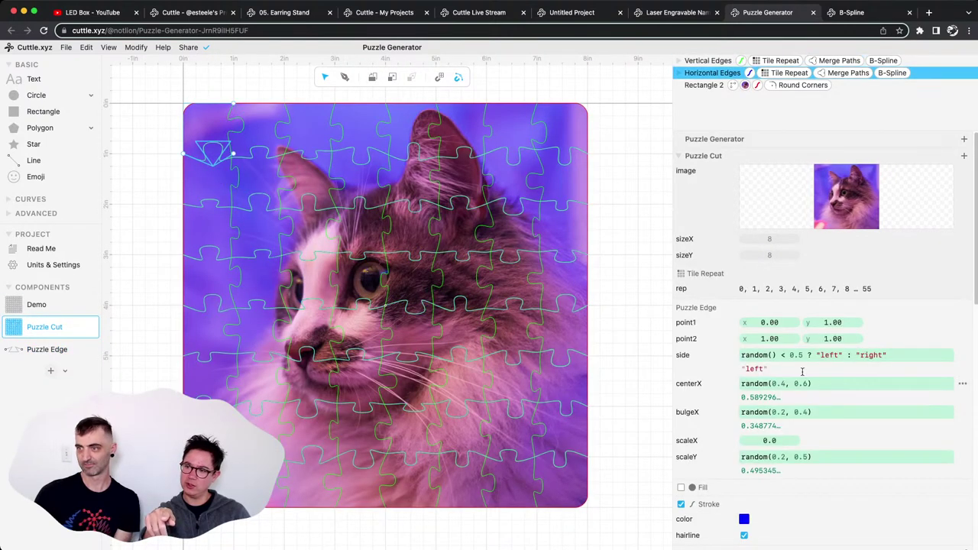
{"action": "left_click", "coordinate": [742, 354]}
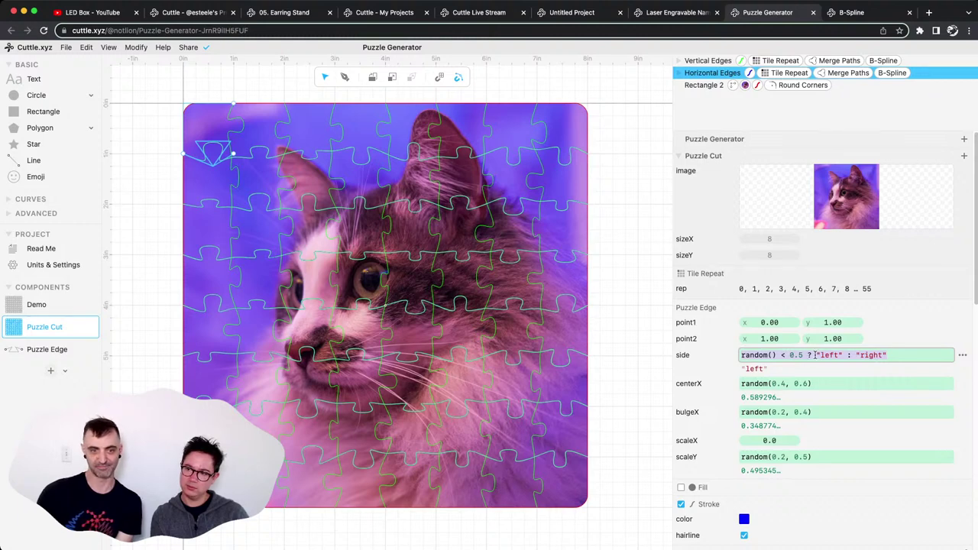
{"action": "left_click", "coordinate": [816, 354]}
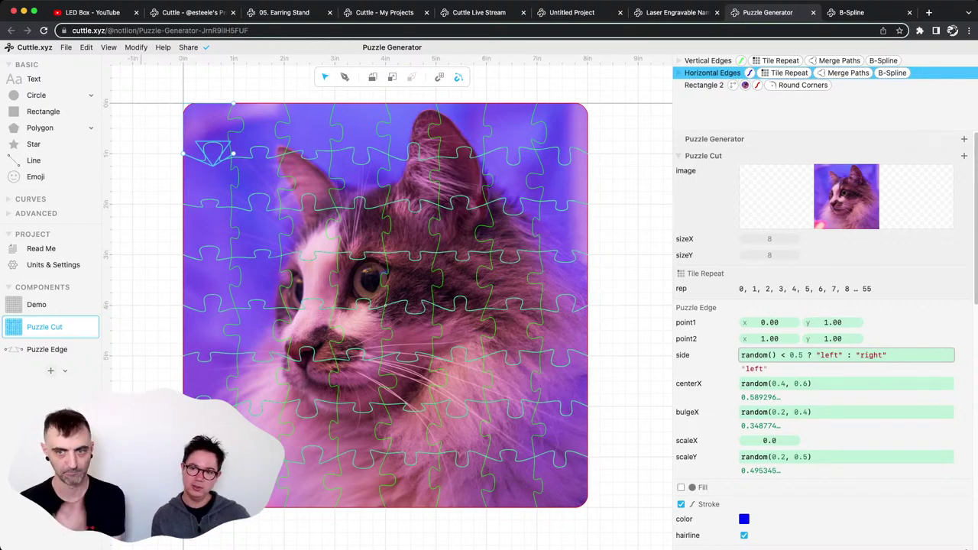
{"action": "left_click", "coordinate": [296, 150]}
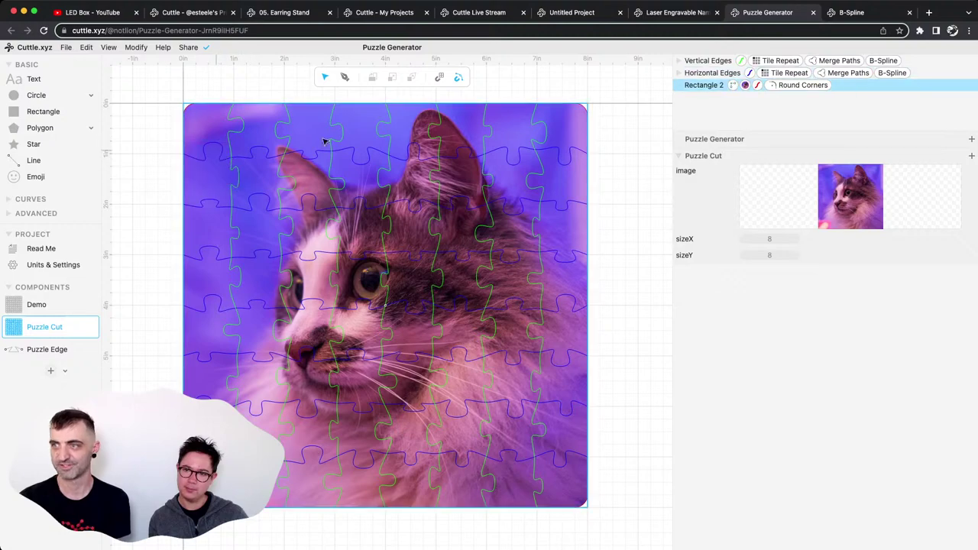
Toggle the B-Spline modifier off and back on for Vertical Edges, then switch to the B-Spline document.
{"action": "left_click", "coordinate": [828, 72]}
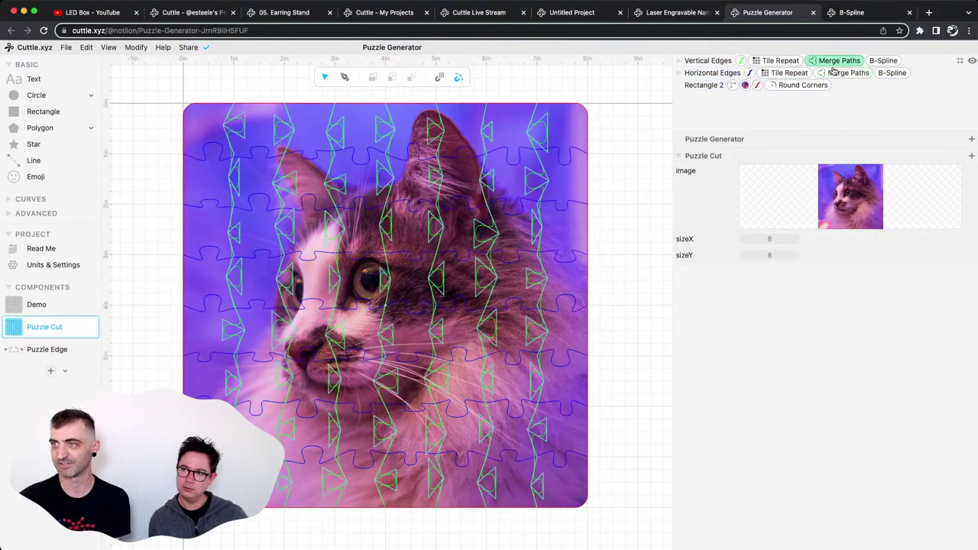
{"action": "left_click", "coordinate": [890, 64]}
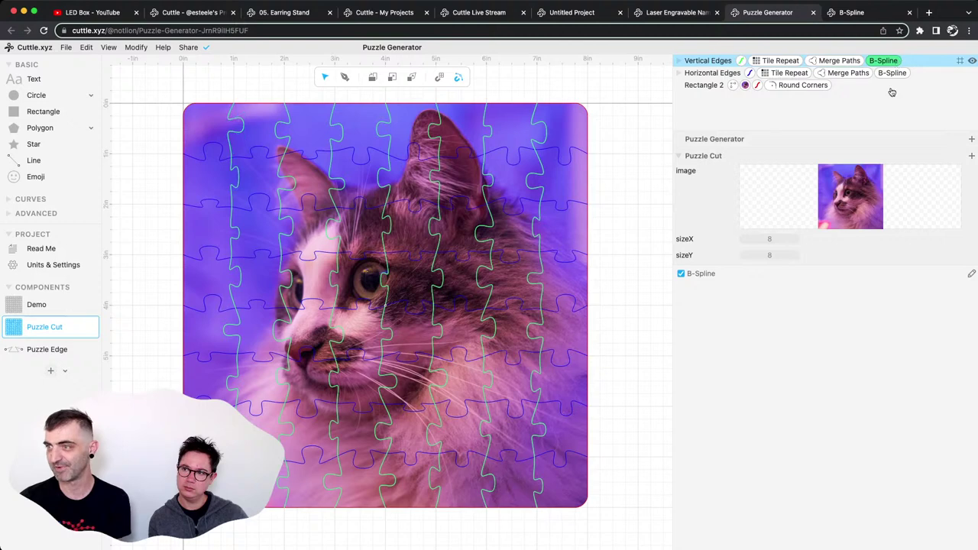
{"action": "left_click", "coordinate": [682, 274]}
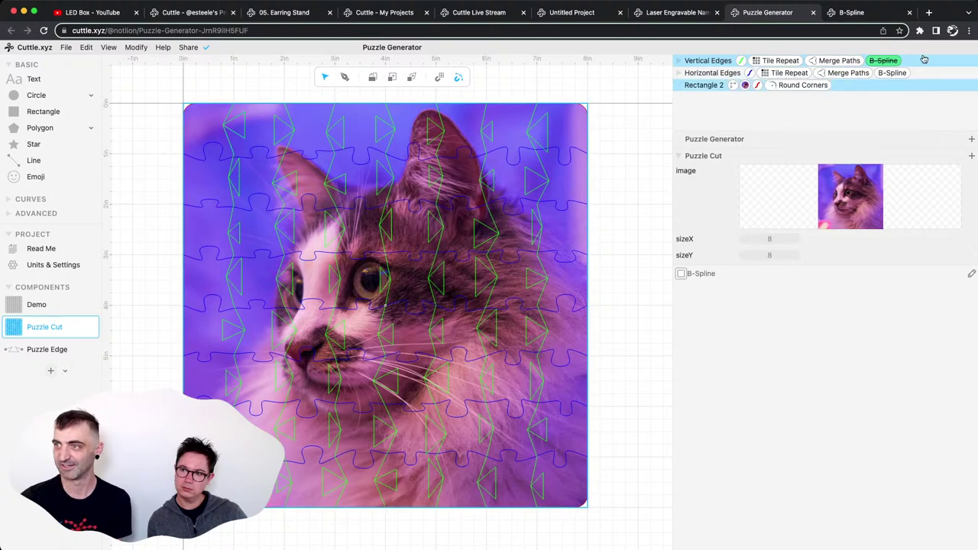
{"action": "left_click", "coordinate": [680, 275]}
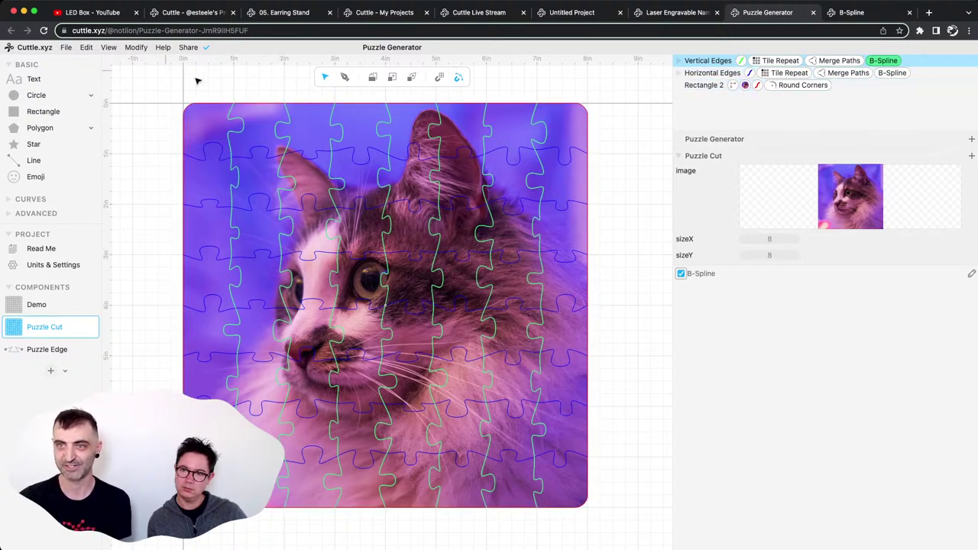
{"action": "left_click", "coordinate": [854, 13]}
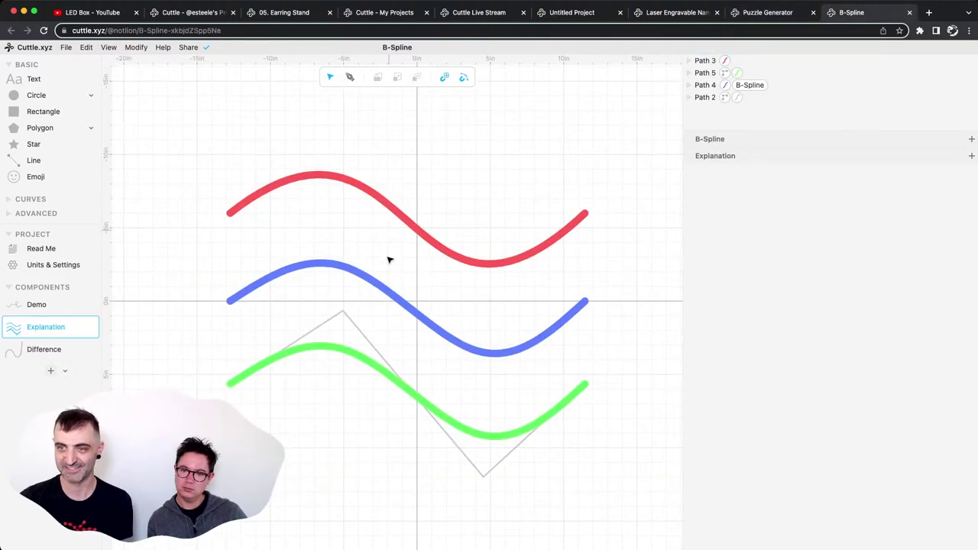
Select the red wave and enter point editing to expose its anchor handles.
{"action": "left_click", "coordinate": [377, 195]}
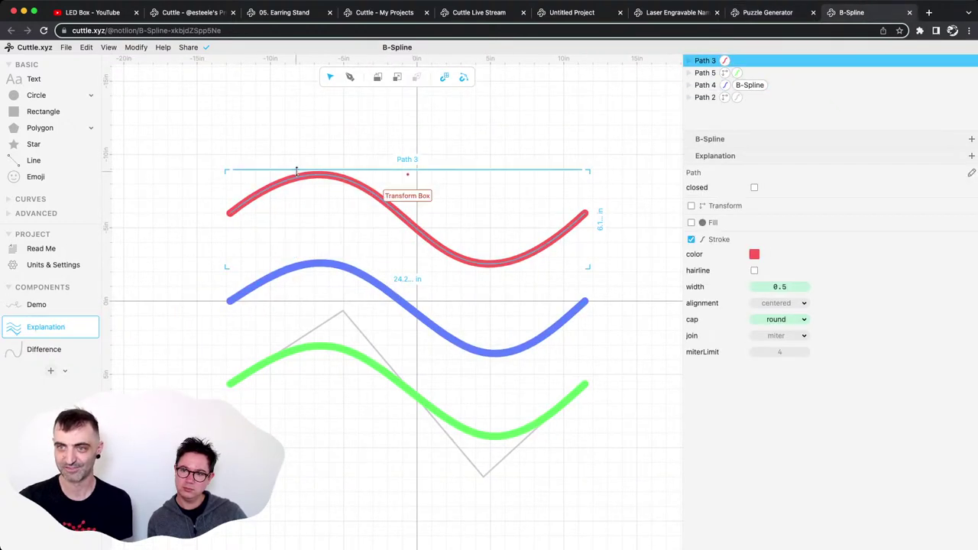
{"action": "scroll", "coordinate": [326, 157], "scroll_direction": "down", "scroll_amount": 3}
{"action": "scroll", "coordinate": [326, 158], "scroll_direction": "left", "scroll_amount": 3}
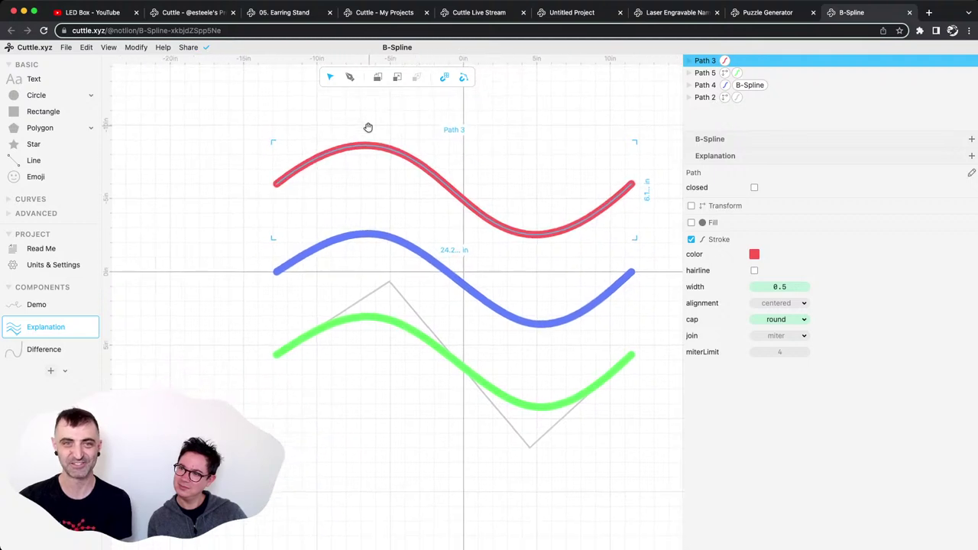
{"action": "double_click", "coordinate": [350, 145]}
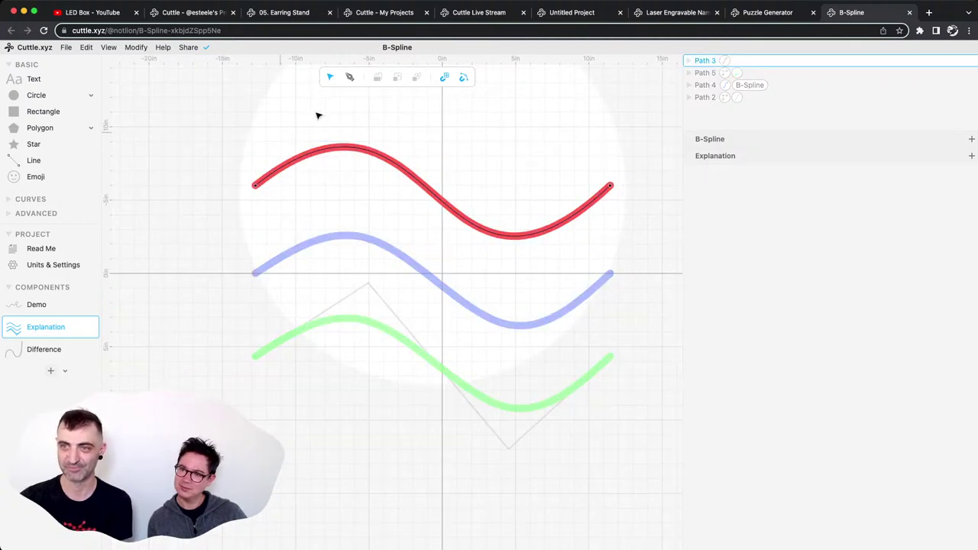
{"action": "left_click", "coordinate": [400, 166]}
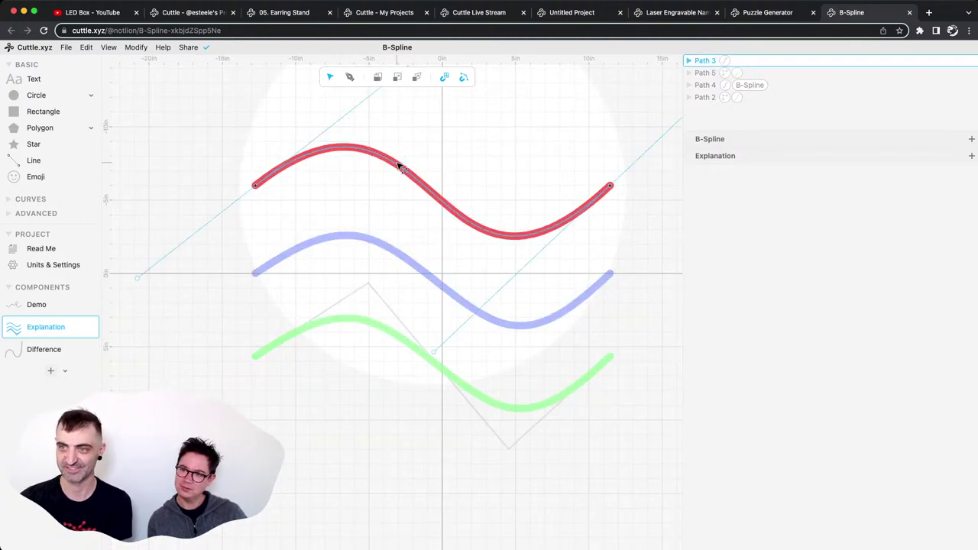
{"action": "scroll", "coordinate": [411, 127], "scroll_direction": "up", "scroll_amount": 3}
{"action": "scroll", "coordinate": [410, 127], "scroll_direction": "right", "scroll_amount": 1}
{"action": "scroll", "coordinate": [402, 146], "scroll_direction": "up", "scroll_amount": 3}
{"action": "scroll", "coordinate": [401, 145], "scroll_direction": "left", "scroll_amount": 1}
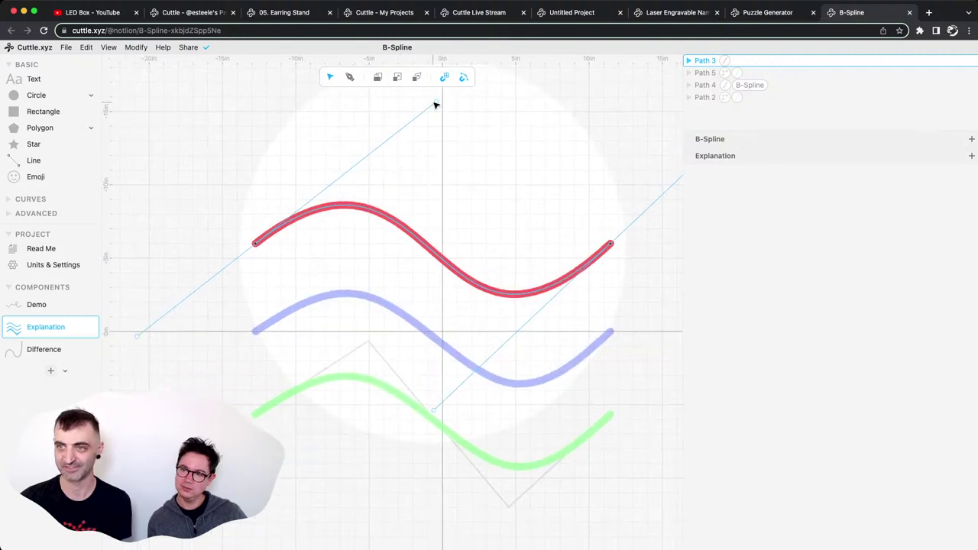
Drag the red curve's end handle and right anchor to reshape its right end, then start a new pen path.
{"action": "left_click_drag", "start_coordinate": [439, 103], "coordinate": [428, 112]}
{"action": "left_click", "coordinate": [434, 412]}
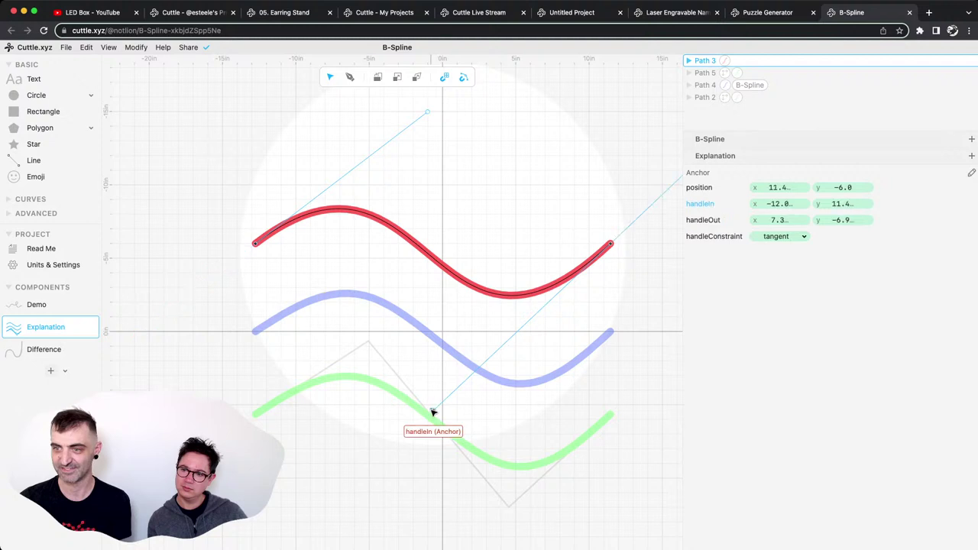
{"action": "left_click_drag", "start_coordinate": [434, 411], "coordinate": [445, 388]}
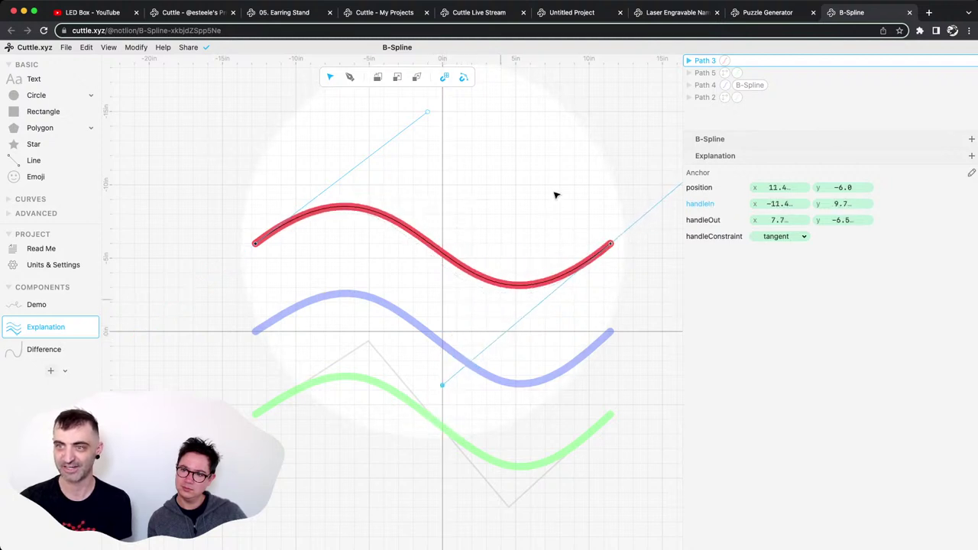
{"action": "left_click", "coordinate": [555, 195]}
{"action": "left_click", "coordinate": [446, 190]}
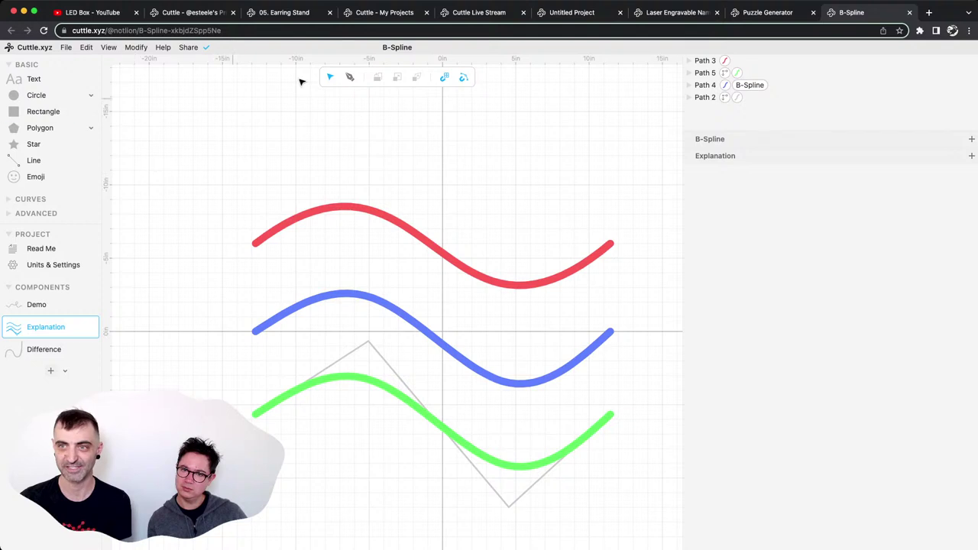
{"action": "left_click", "coordinate": [350, 77]}
Draw Path 6 as a zigzag polyline from the red wave's left end, over the peak, under the trough, to its right end.
{"action": "left_click", "coordinate": [384, 184]}
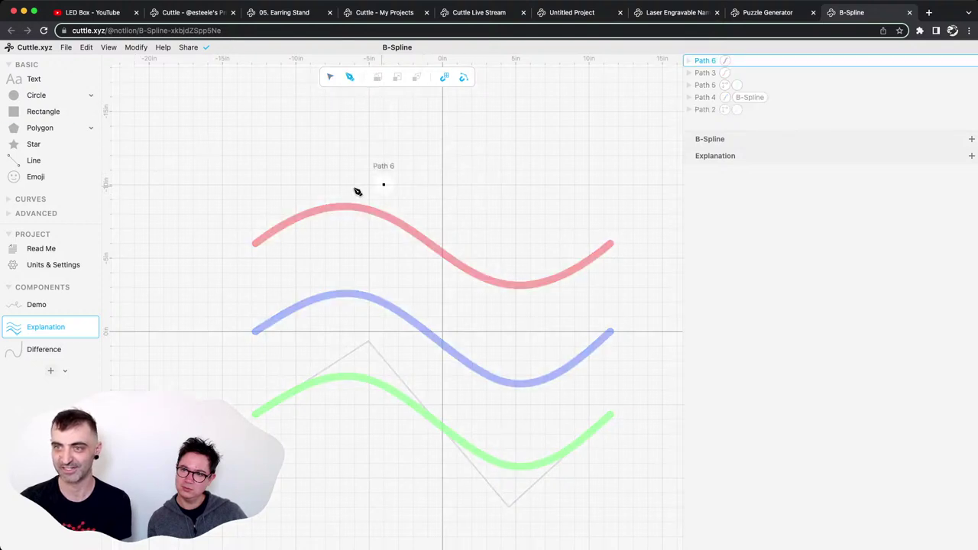
{"action": "left_click", "coordinate": [262, 245]}
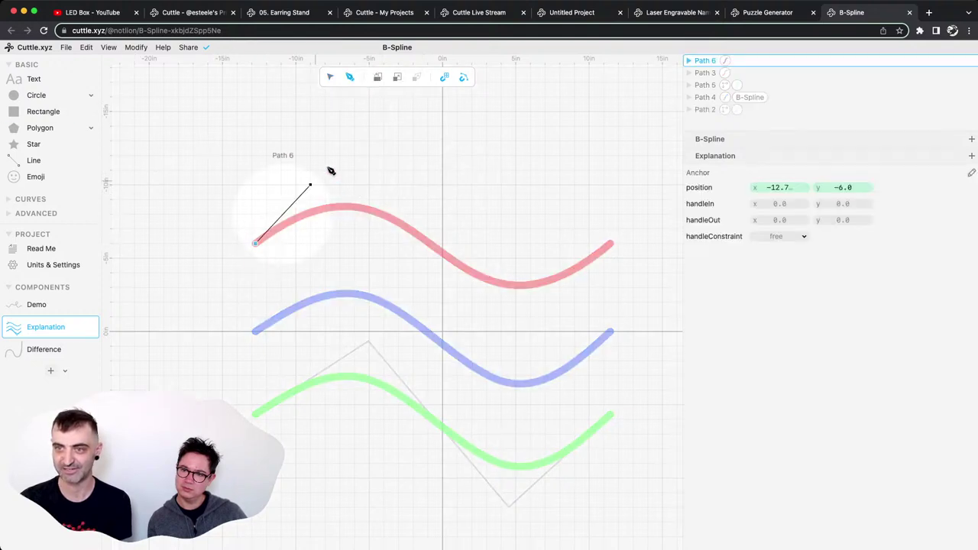
{"action": "left_click", "coordinate": [398, 127]}
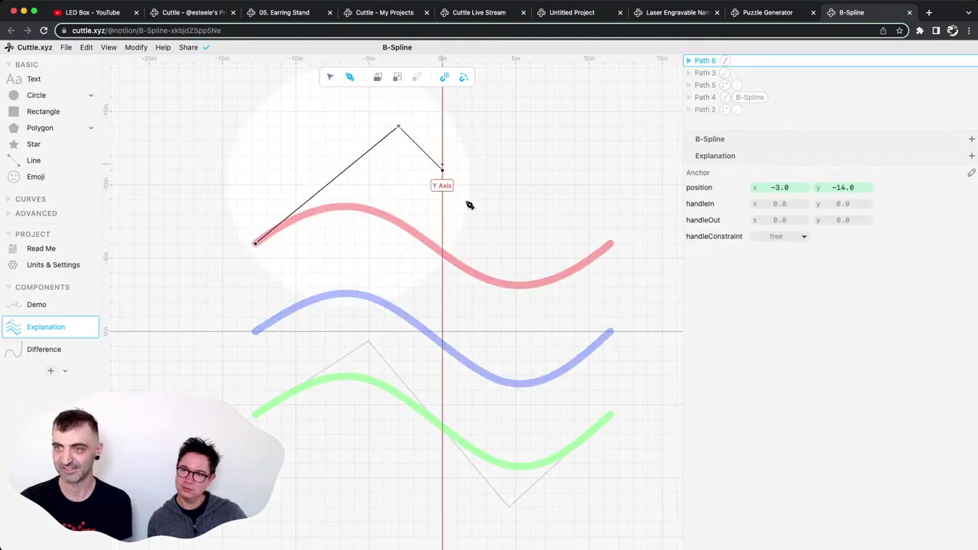
{"action": "left_click", "coordinate": [501, 345]}
{"action": "left_click", "coordinate": [611, 243]}
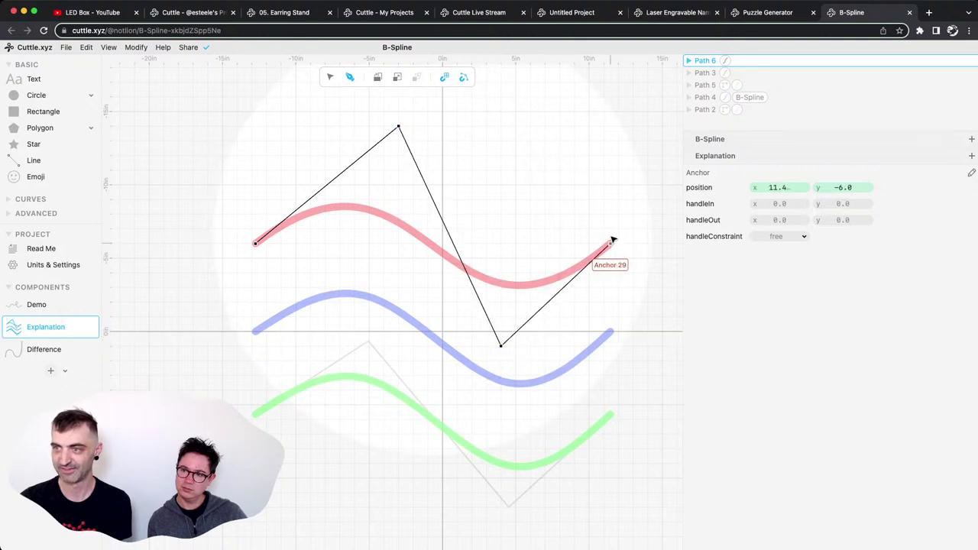
{"action": "key", "text": "Escape"}
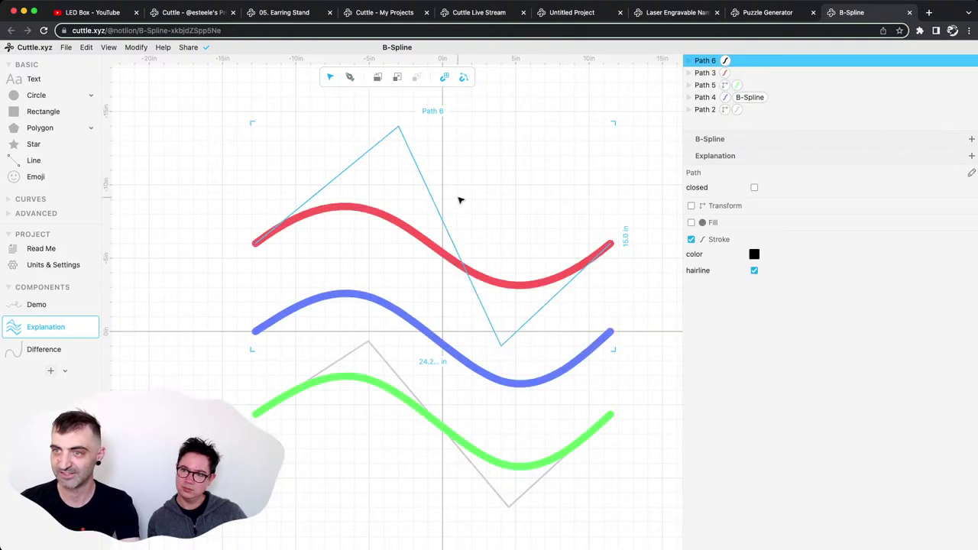
Check Path 6's anchor positions, including (-3, -14) and (4, 1).
{"action": "double_click", "coordinate": [384, 140]}
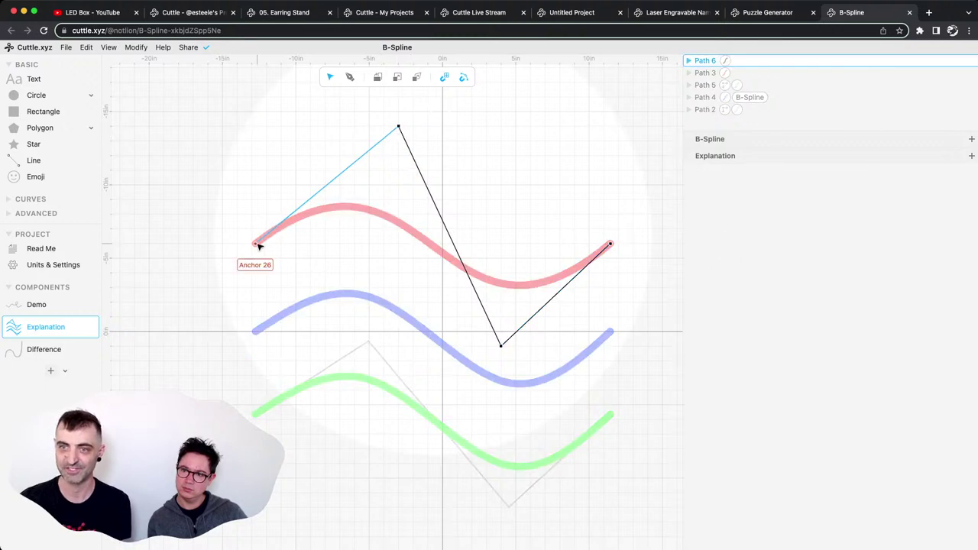
{"action": "left_click", "coordinate": [256, 243]}
{"action": "left_click", "coordinate": [397, 128]}
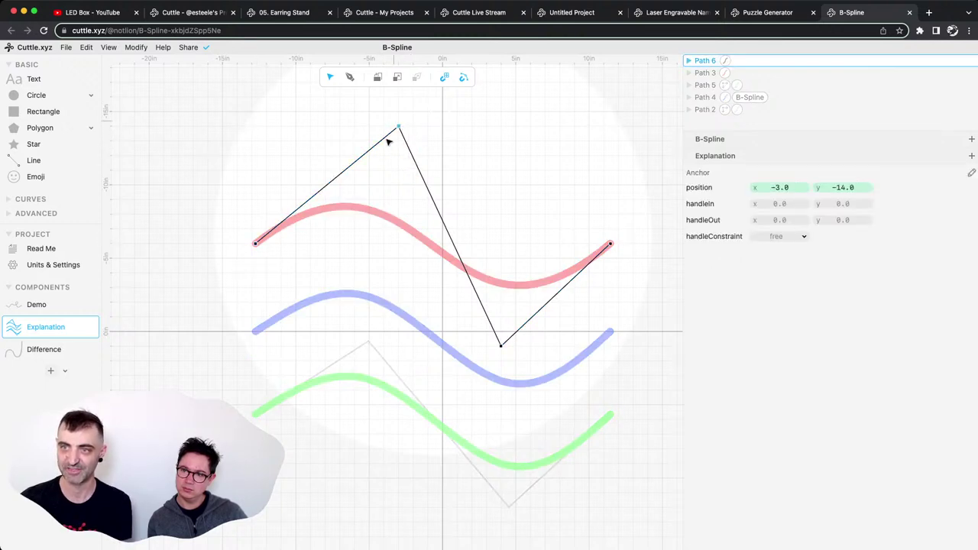
{"action": "left_click", "coordinate": [502, 347]}
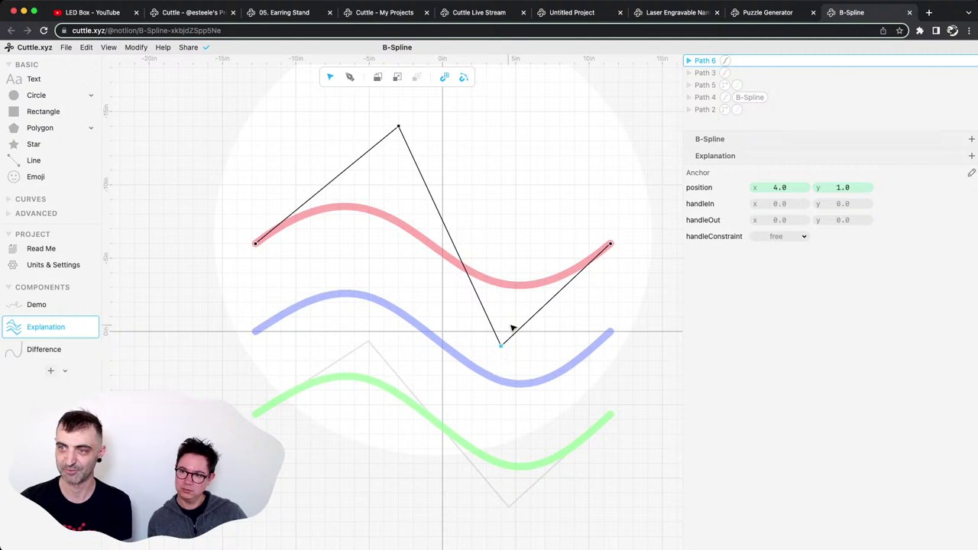
{"action": "left_click", "coordinate": [610, 245]}
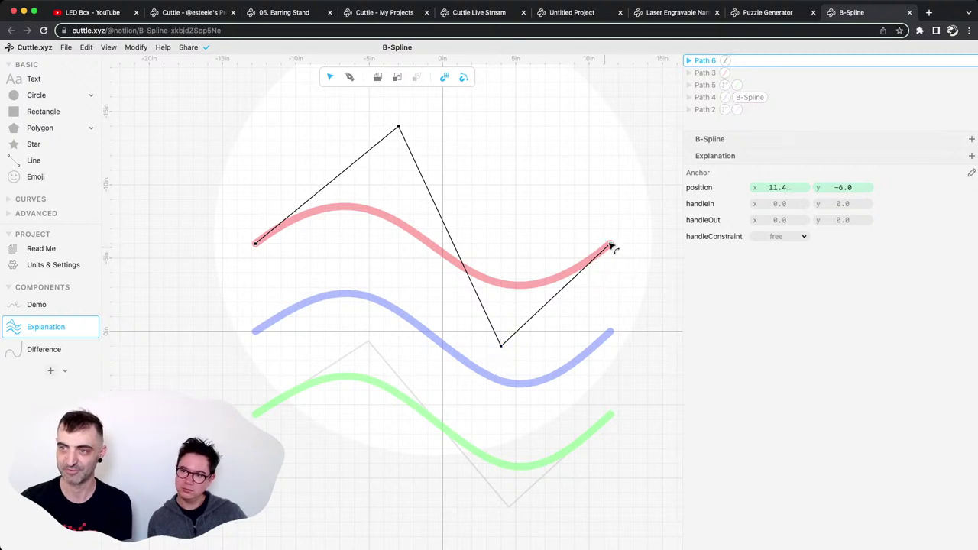
Reshape the red Path 3 curve by dragging two of its control handles.
{"action": "left_click", "coordinate": [533, 281]}
{"action": "left_click", "coordinate": [529, 288]}
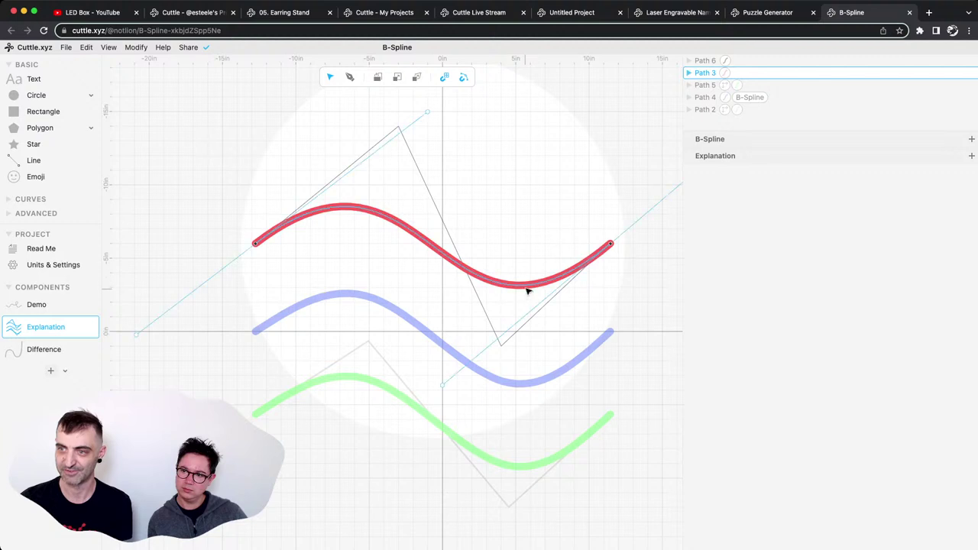
{"action": "left_click_drag", "start_coordinate": [442, 386], "coordinate": [503, 347]}
{"action": "left_click_drag", "start_coordinate": [428, 114], "coordinate": [407, 128]}
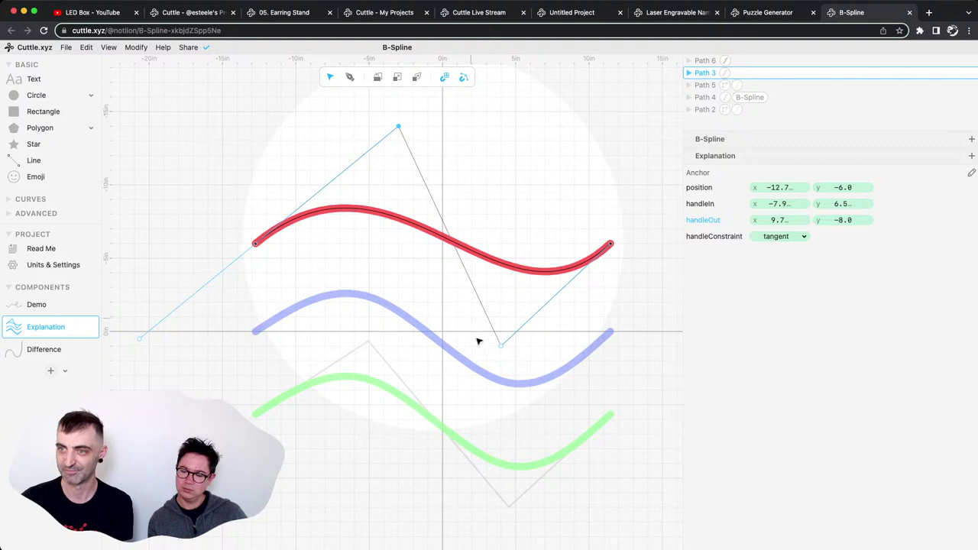
{"action": "left_click", "coordinate": [477, 136]}
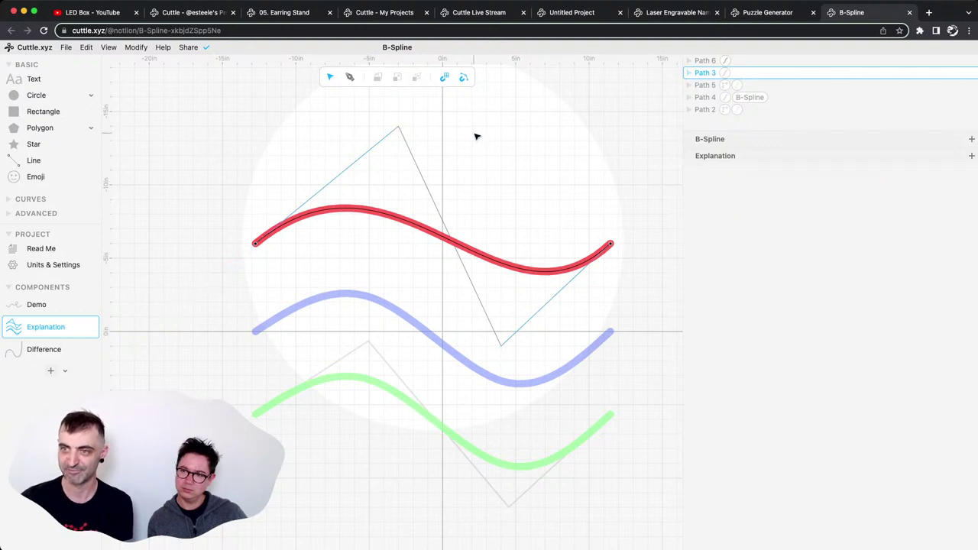
Compare the Path 6 control polyline with blue Path 4's B-Spline code, then open the Demo component.
{"action": "left_click", "coordinate": [428, 185]}
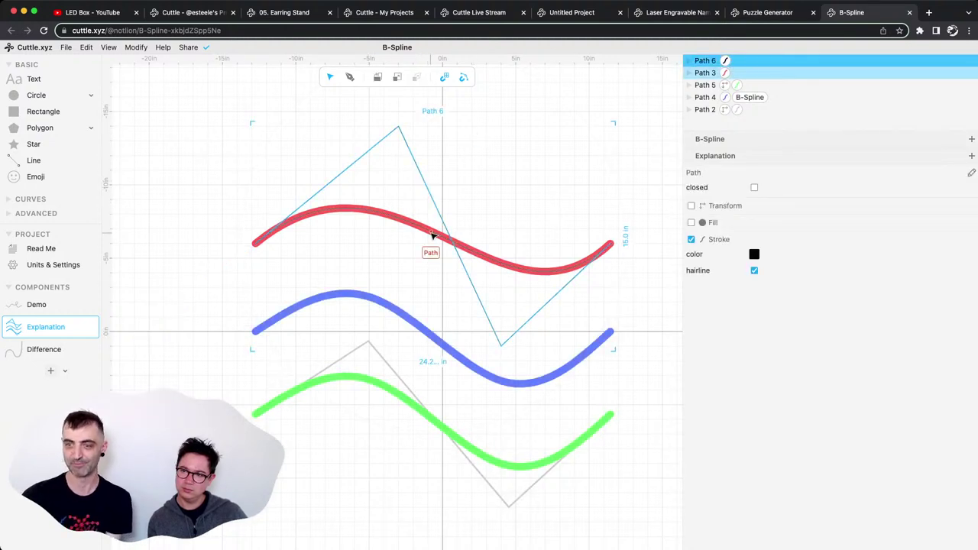
{"action": "left_click", "coordinate": [409, 315]}
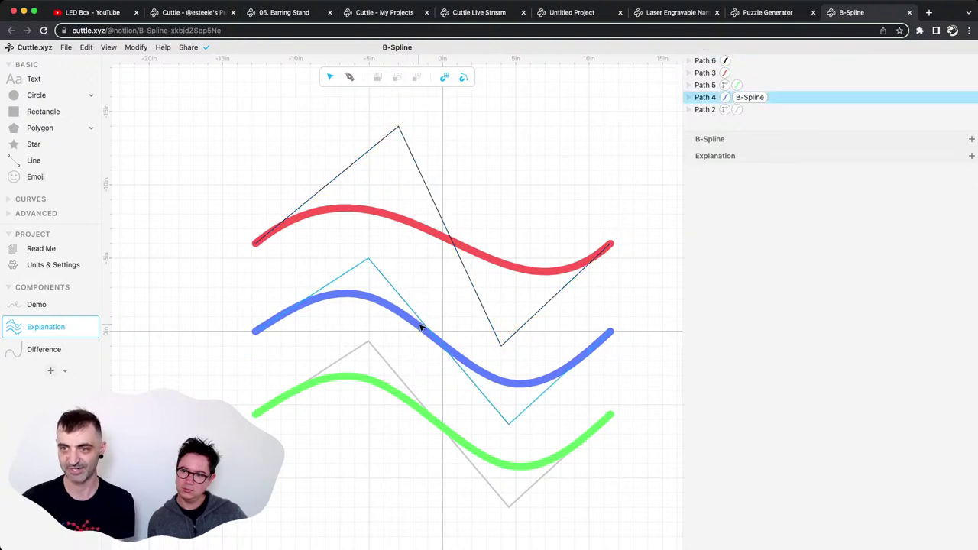
{"action": "left_click", "coordinate": [407, 327]}
{"action": "left_click", "coordinate": [407, 158]}
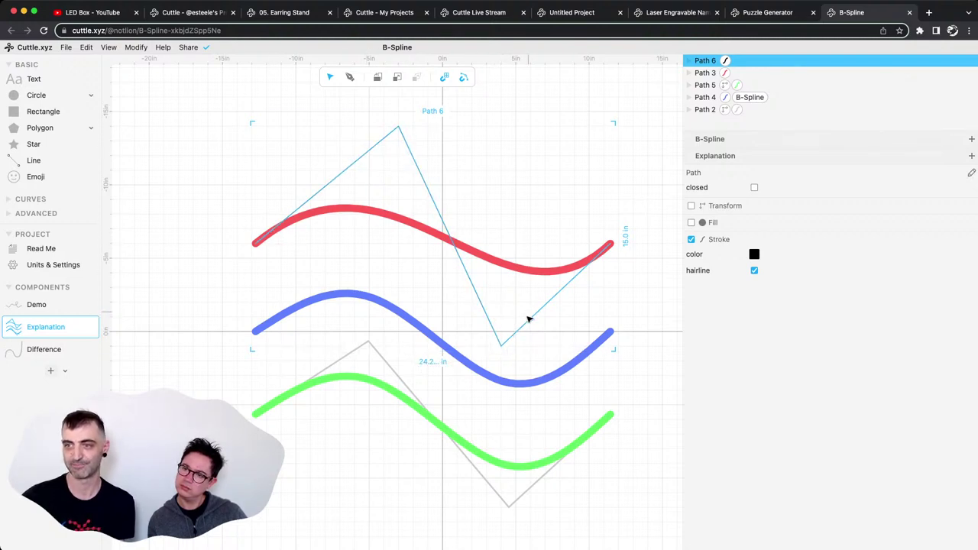
{"action": "left_click", "coordinate": [551, 313]}
{"action": "left_click", "coordinate": [538, 313]}
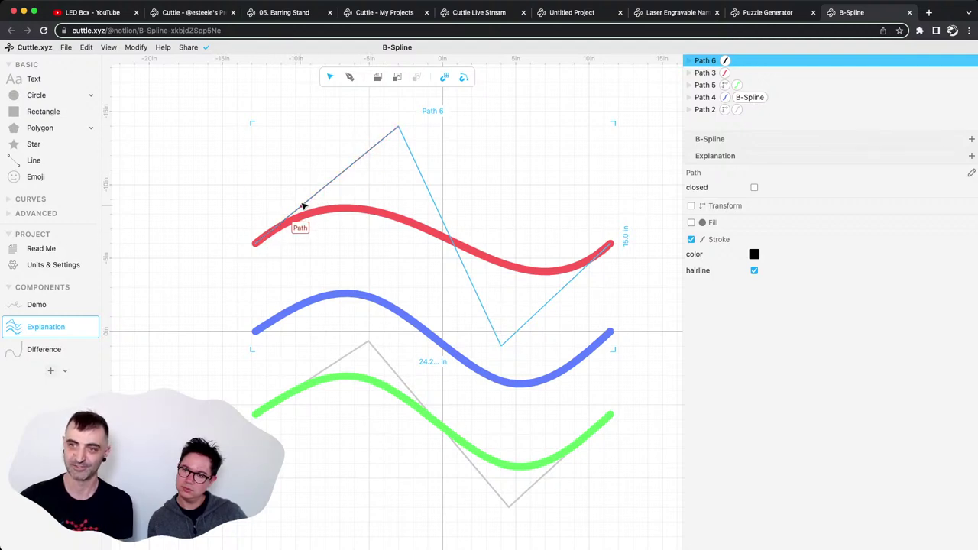
{"action": "left_click", "coordinate": [433, 336]}
{"action": "left_click", "coordinate": [46, 304]}
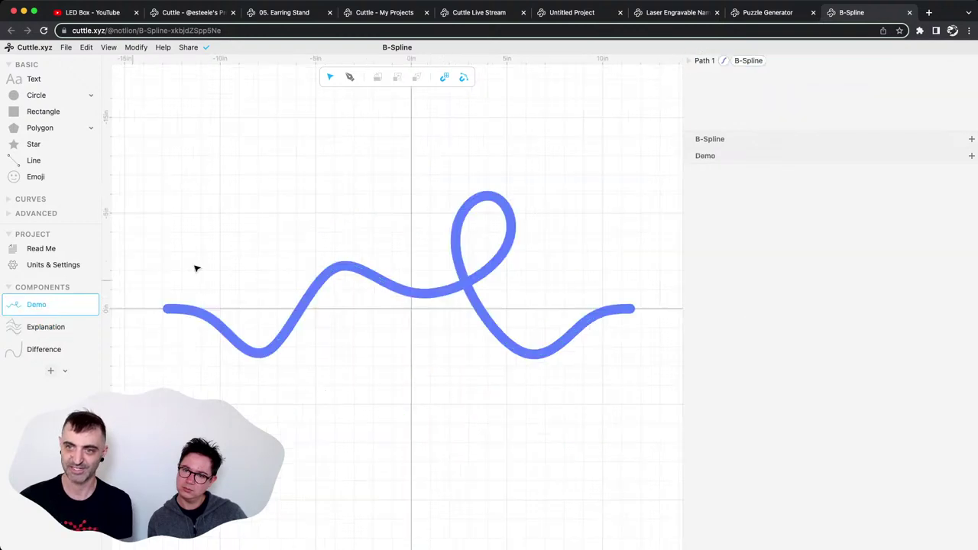
Enter point editing on the Demo curve, continue from its right end point, and turn off Grid Snapping.
{"action": "left_click", "coordinate": [394, 307]}
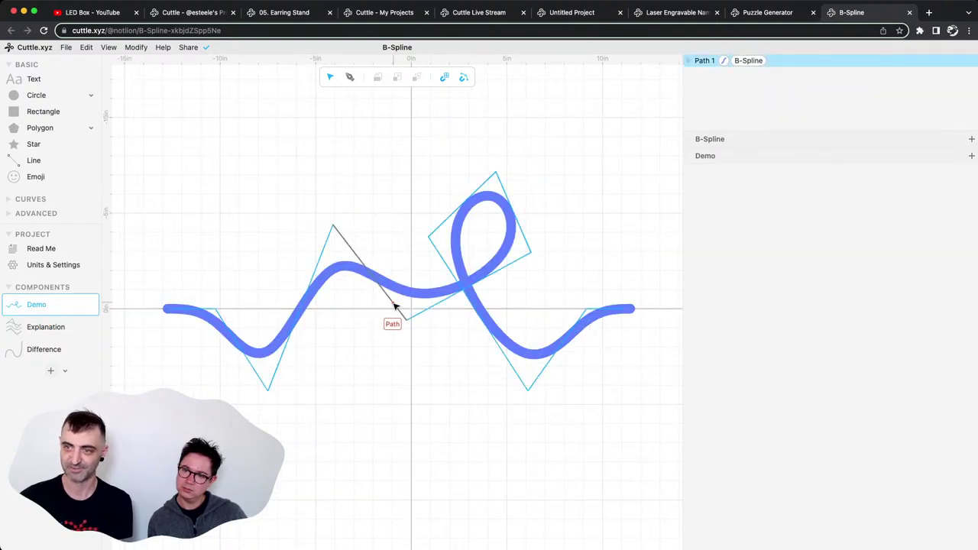
{"action": "double_click", "coordinate": [621, 309]}
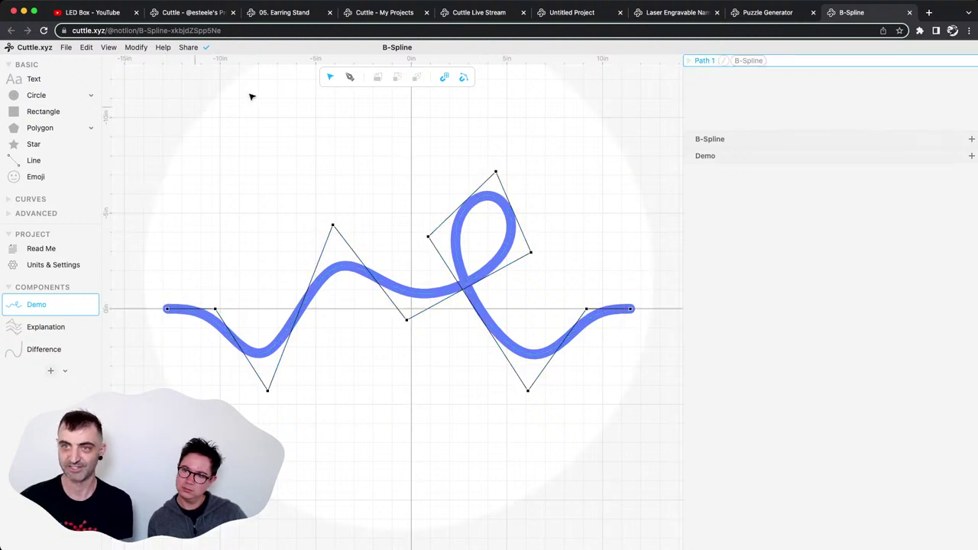
{"action": "left_click", "coordinate": [350, 77]}
{"action": "left_click", "coordinate": [633, 309]}
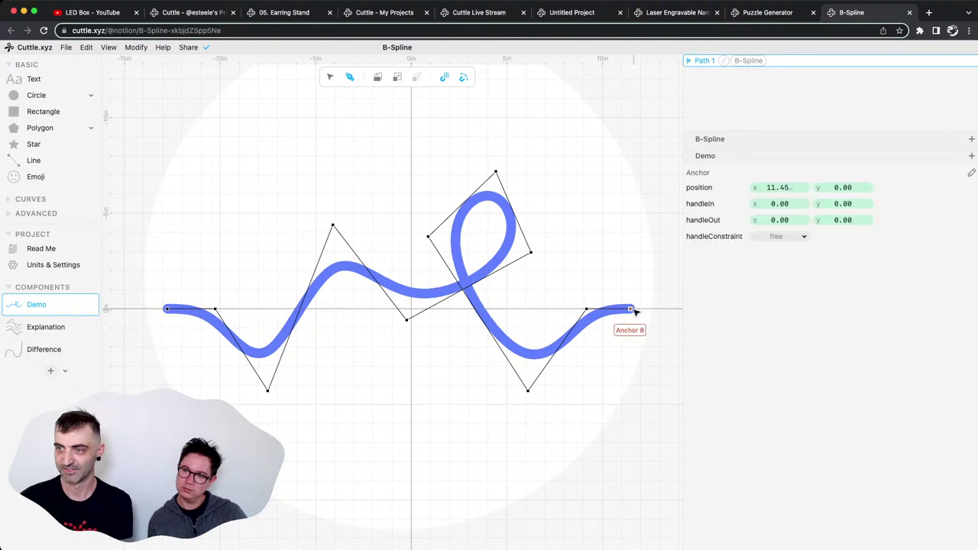
{"action": "left_click", "coordinate": [445, 77]}
{"action": "scroll", "coordinate": [587, 245], "scroll_direction": "down", "scroll_amount": 2}
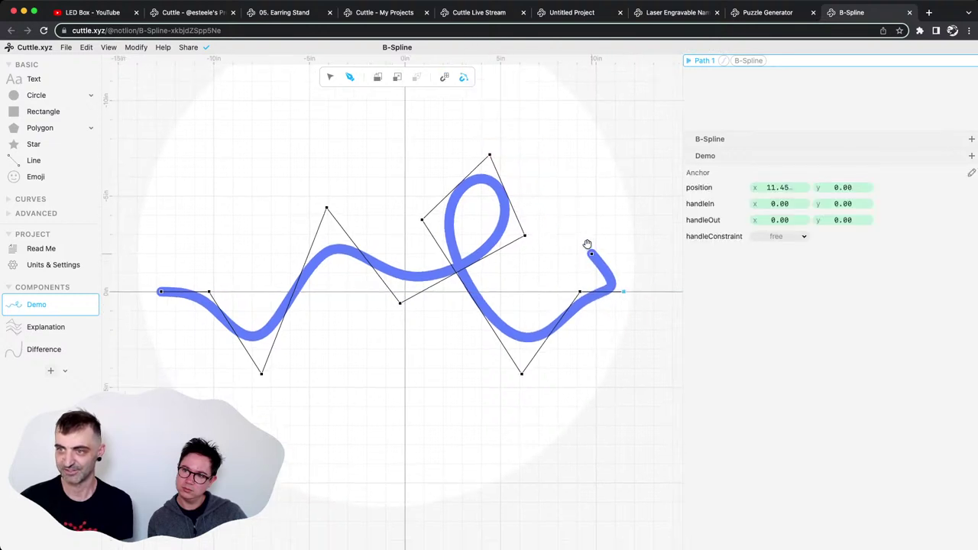
{"action": "scroll", "coordinate": [587, 245], "scroll_direction": "down", "scroll_amount": 2}
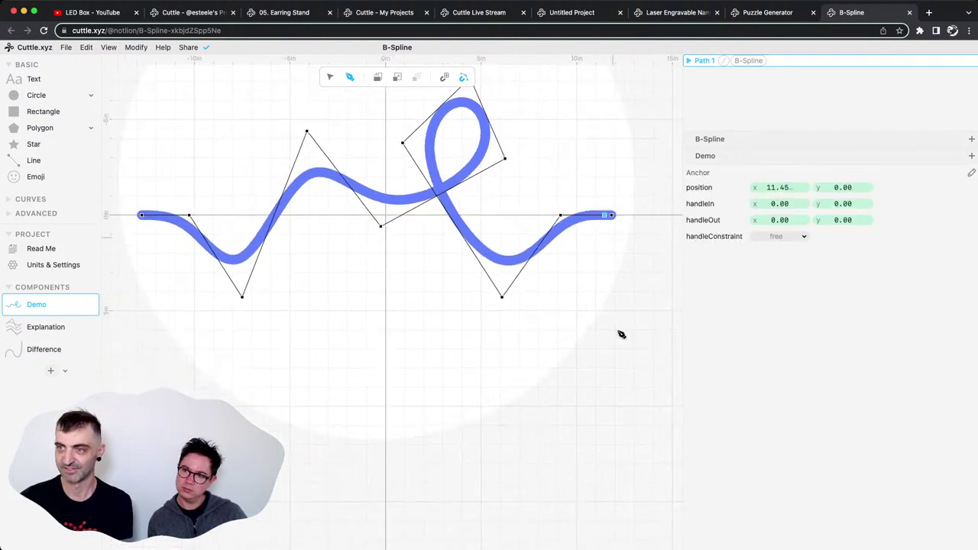
Add twelve new points that loop and swirl the Demo curve down, left and back around.
{"action": "left_click", "coordinate": [617, 290]}
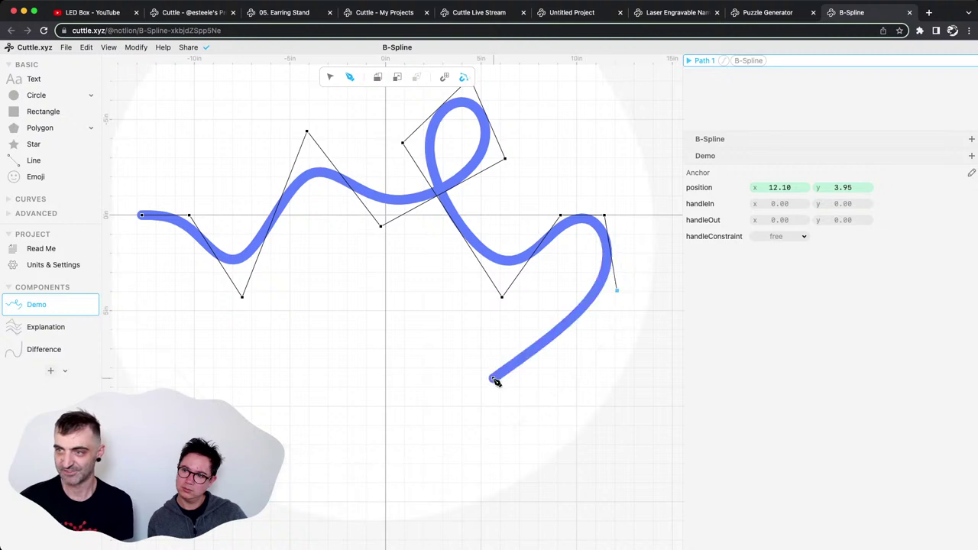
{"action": "left_click", "coordinate": [487, 401]}
{"action": "left_click", "coordinate": [318, 359]}
{"action": "left_click", "coordinate": [371, 284]}
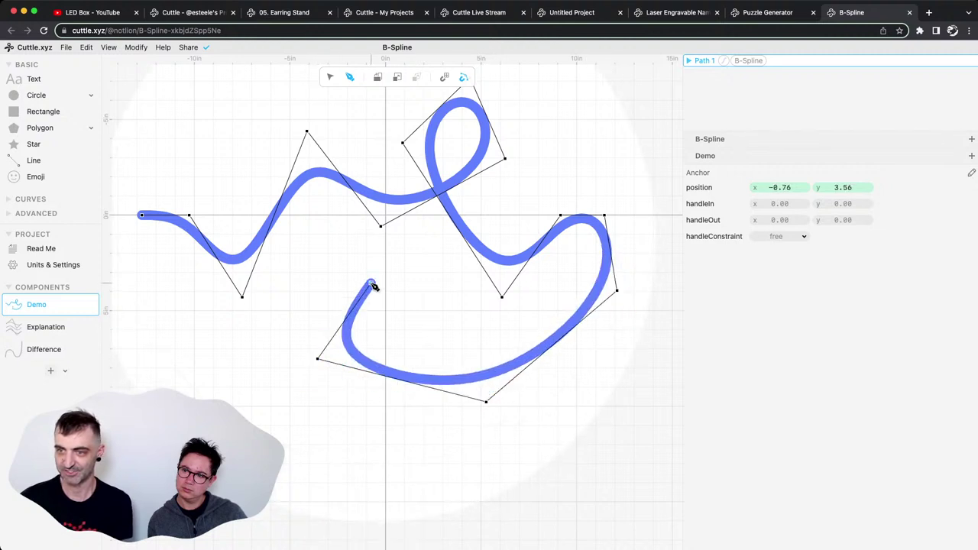
{"action": "left_click", "coordinate": [447, 339]}
{"action": "left_click", "coordinate": [457, 291]}
{"action": "left_click", "coordinate": [368, 240]}
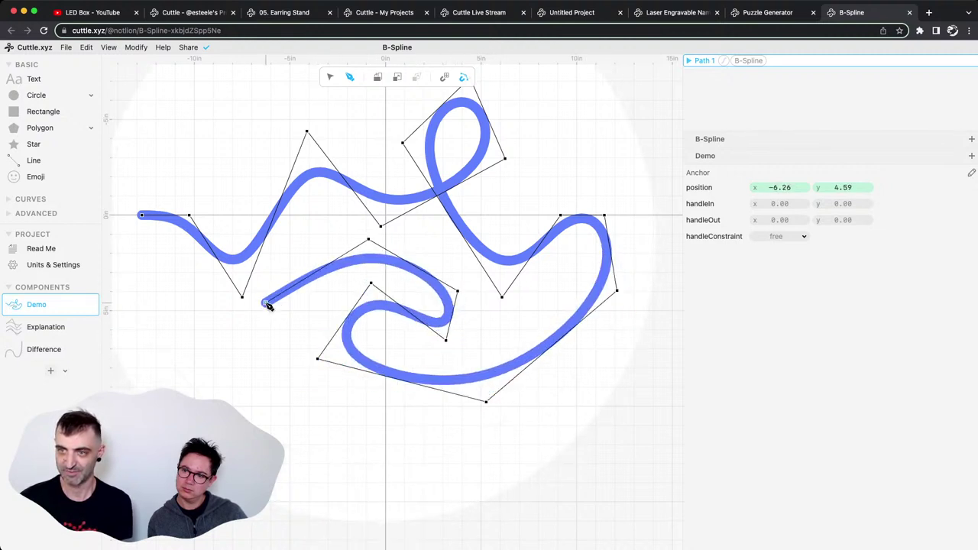
{"action": "left_click", "coordinate": [267, 304]}
{"action": "left_click", "coordinate": [277, 393]}
{"action": "left_click", "coordinate": [385, 424]}
{"action": "left_click", "coordinate": [485, 435]}
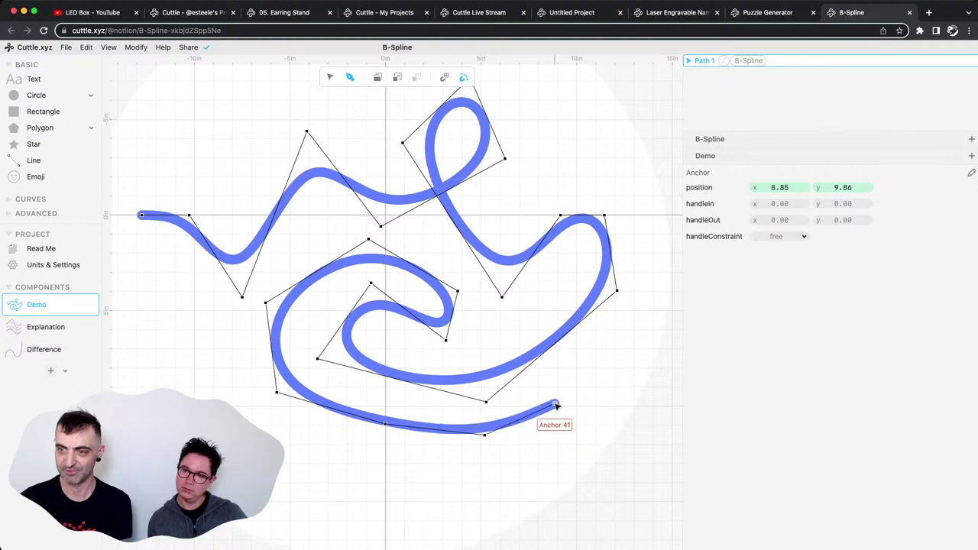
{"action": "left_click", "coordinate": [556, 405]}
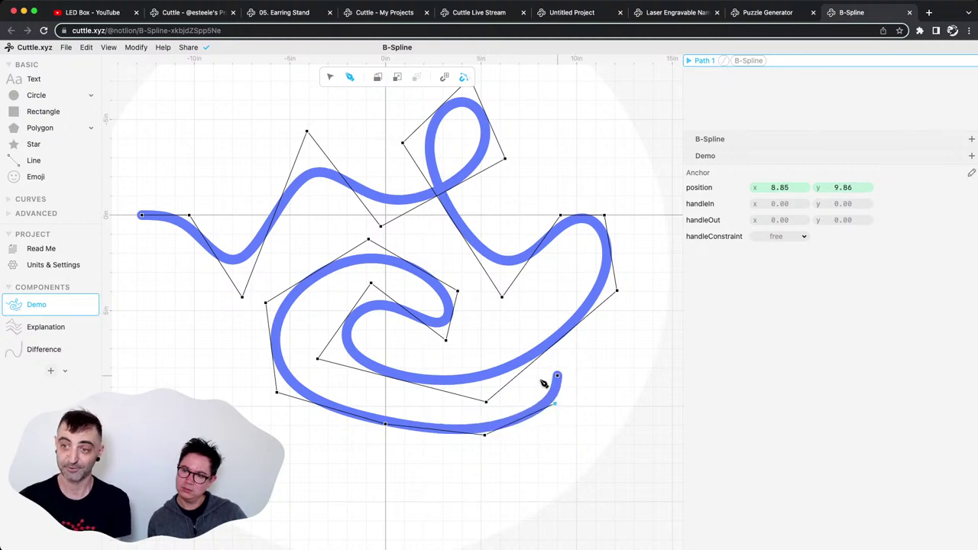
{"action": "key", "text": "Escape"}
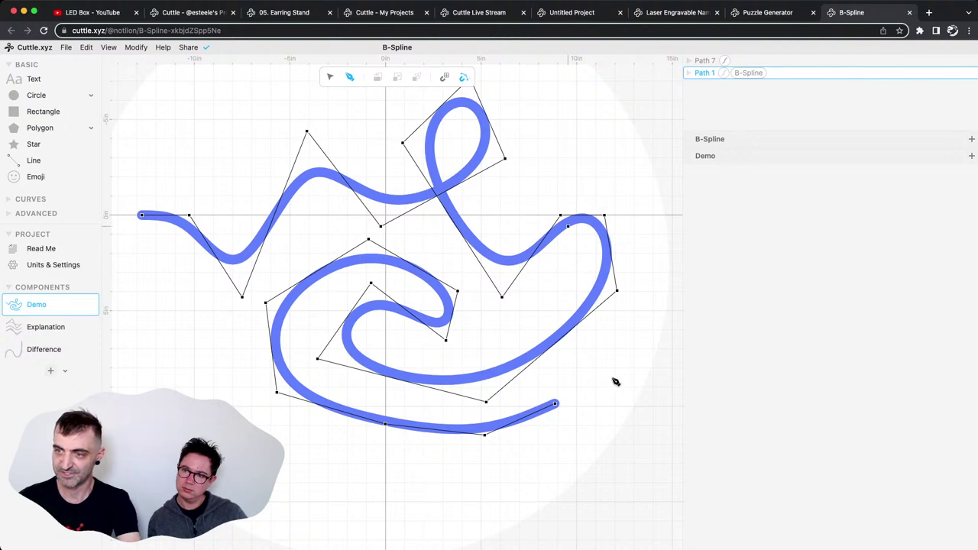
Move the curve's last point, add a downward hook point, and return to the Explanation component.
{"action": "left_click_drag", "start_coordinate": [556, 405], "coordinate": [615, 434]}
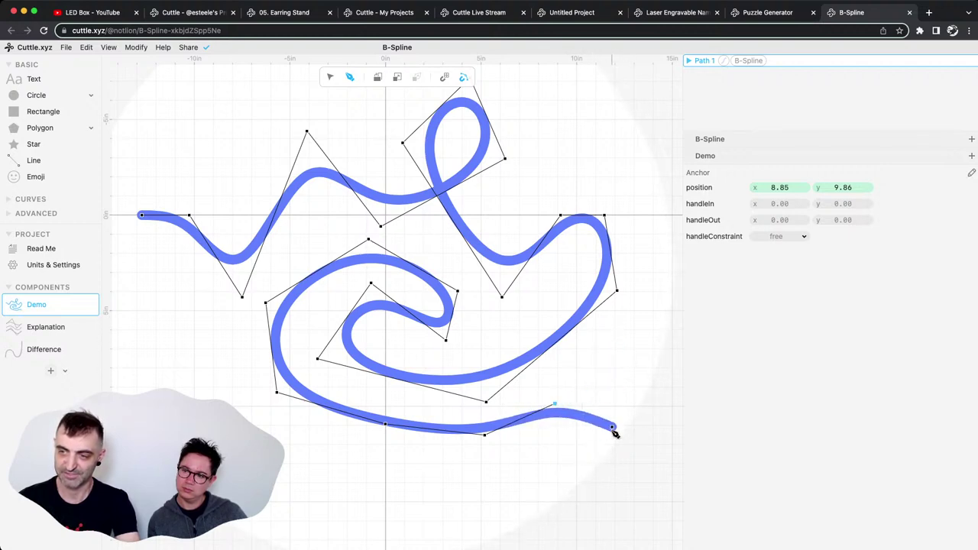
{"action": "left_click", "coordinate": [606, 427]}
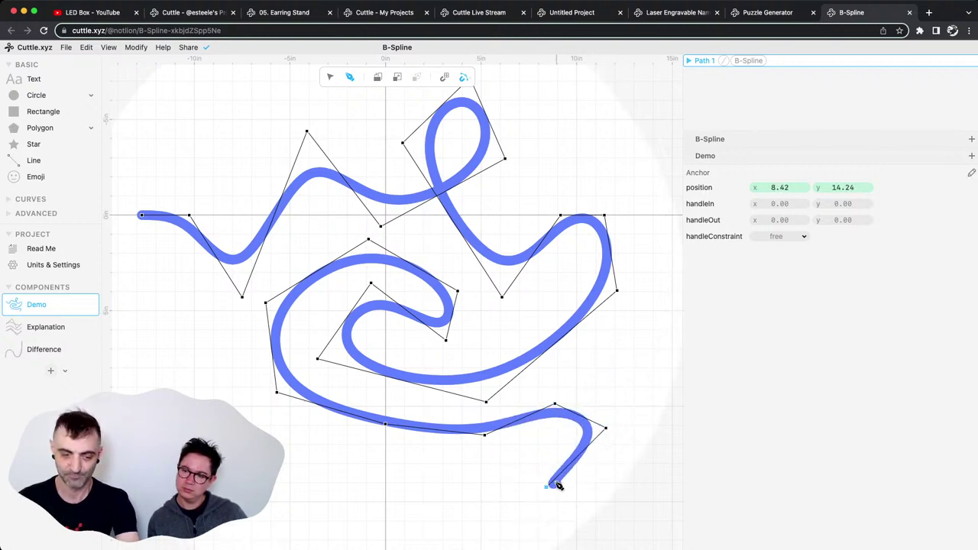
{"action": "left_click", "coordinate": [548, 486]}
{"action": "key", "text": "Escape"}
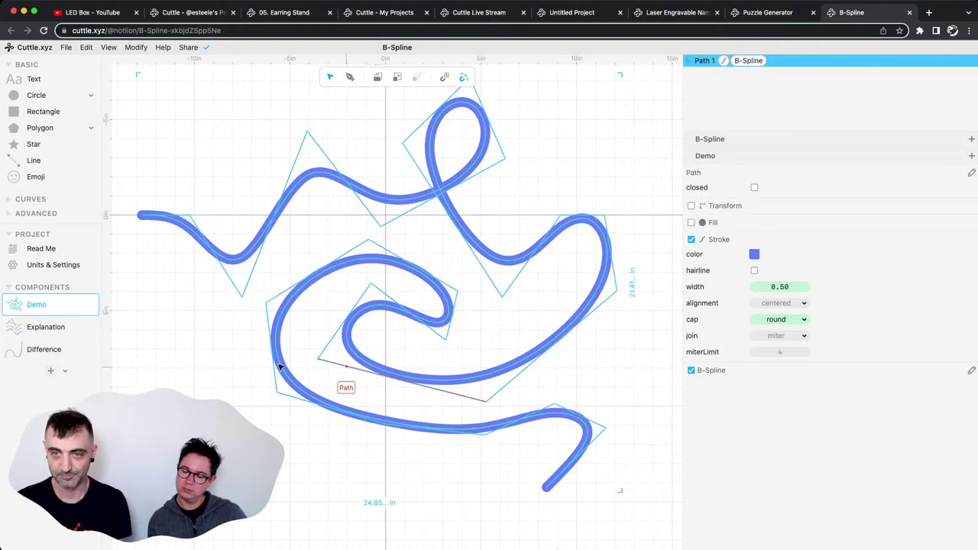
{"action": "left_click", "coordinate": [26, 331]}
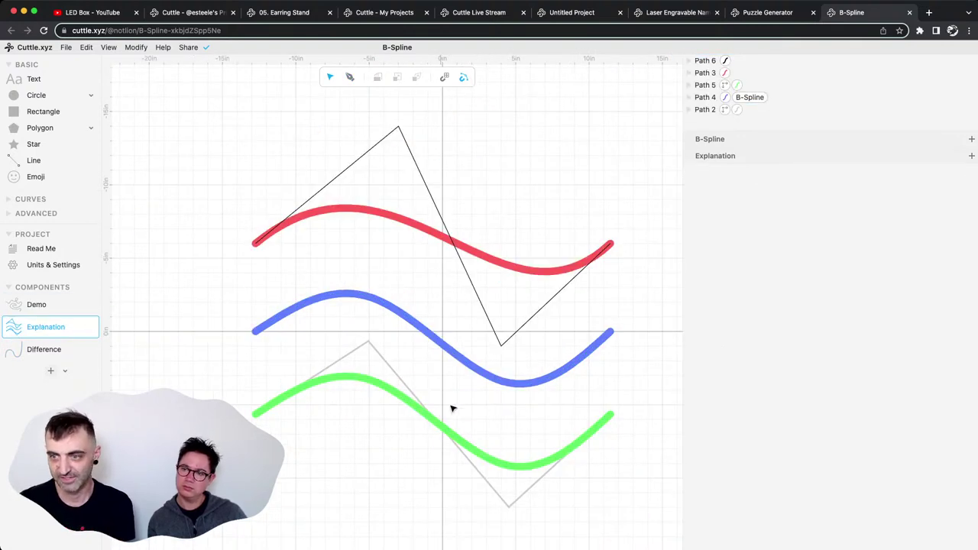
{"action": "scroll", "coordinate": [458, 394], "scroll_direction": "right", "scroll_amount": 1}
{"action": "scroll", "coordinate": [459, 394], "scroll_direction": "down", "scroll_amount": 1}
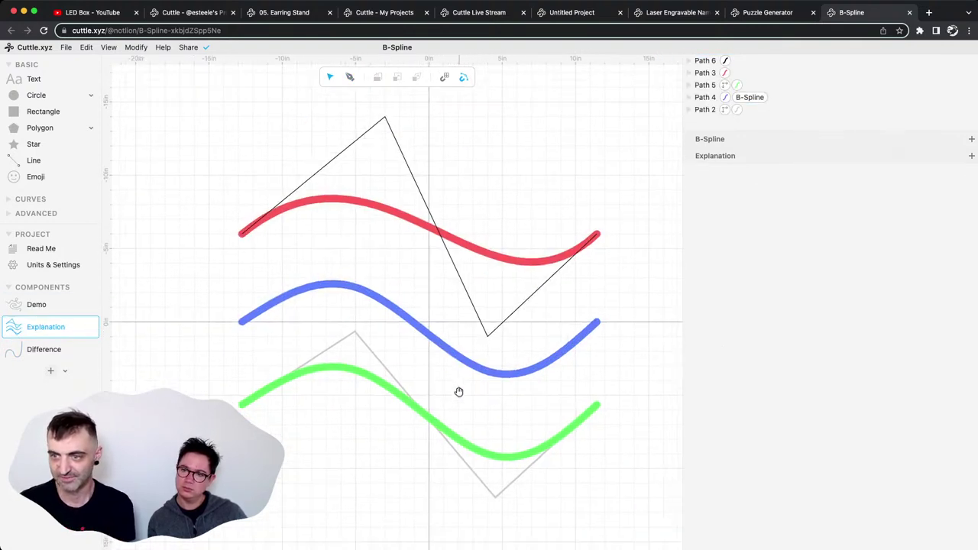
{"action": "left_click", "coordinate": [397, 385]}
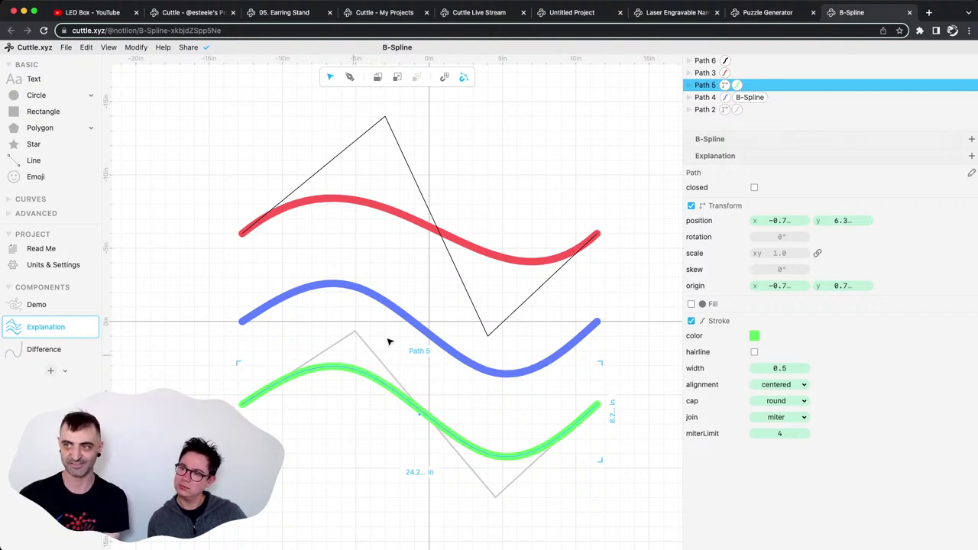
{"action": "left_click", "coordinate": [750, 97]}
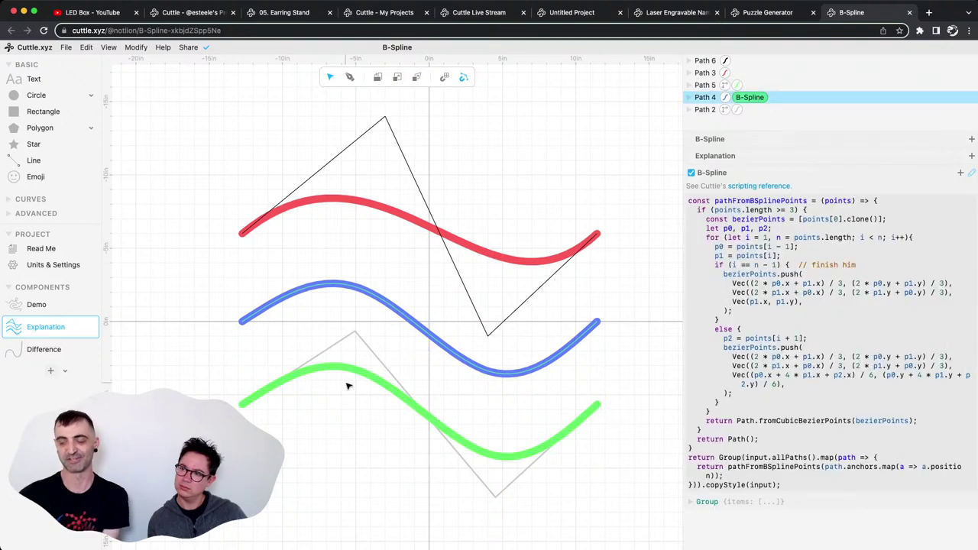
{"action": "left_click", "coordinate": [373, 377]}
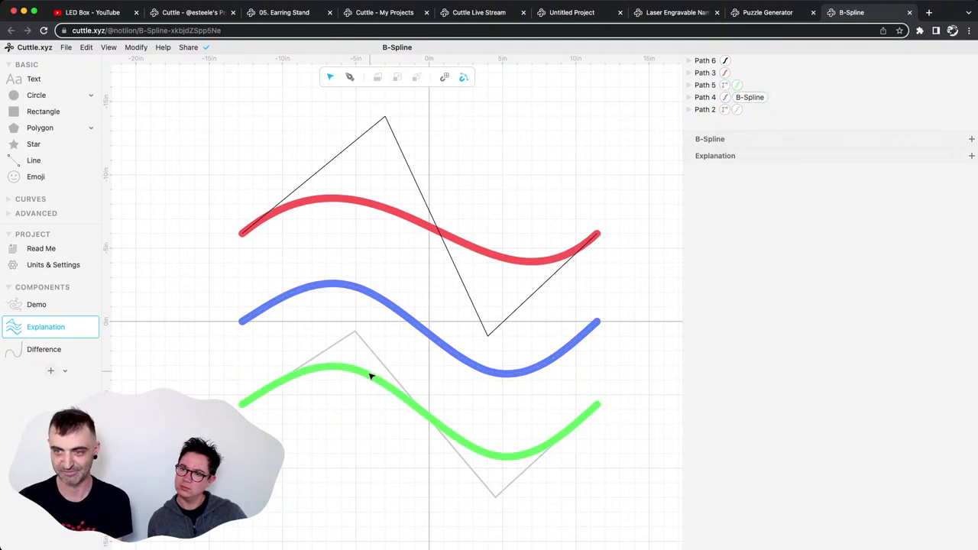
{"action": "left_click", "coordinate": [369, 298]}
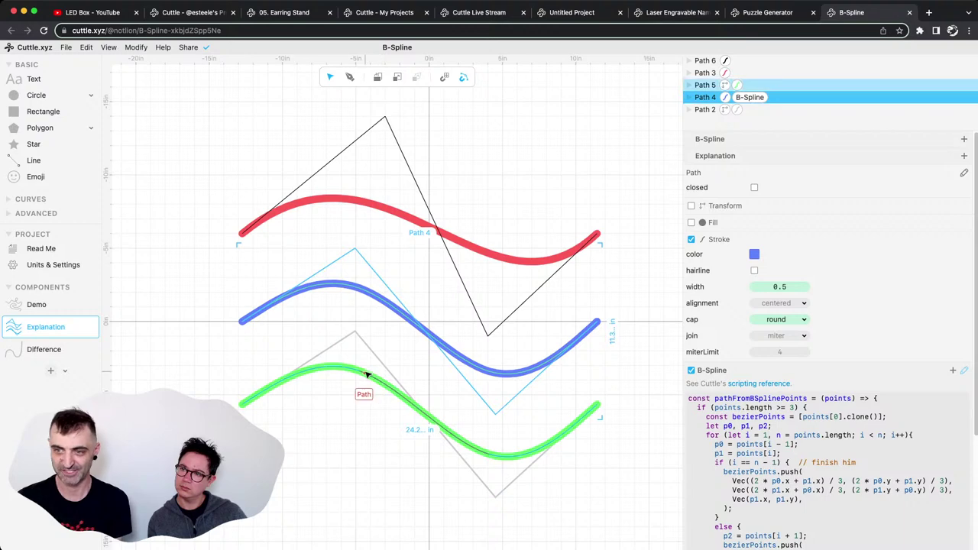
{"action": "left_click", "coordinate": [367, 375]}
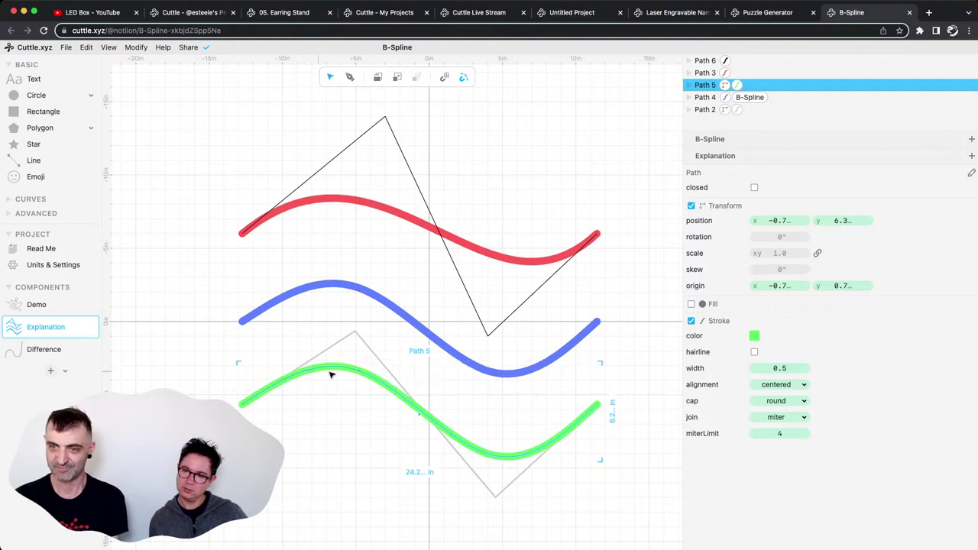
{"action": "double_click", "coordinate": [334, 373]}
{"action": "left_click", "coordinate": [405, 352]}
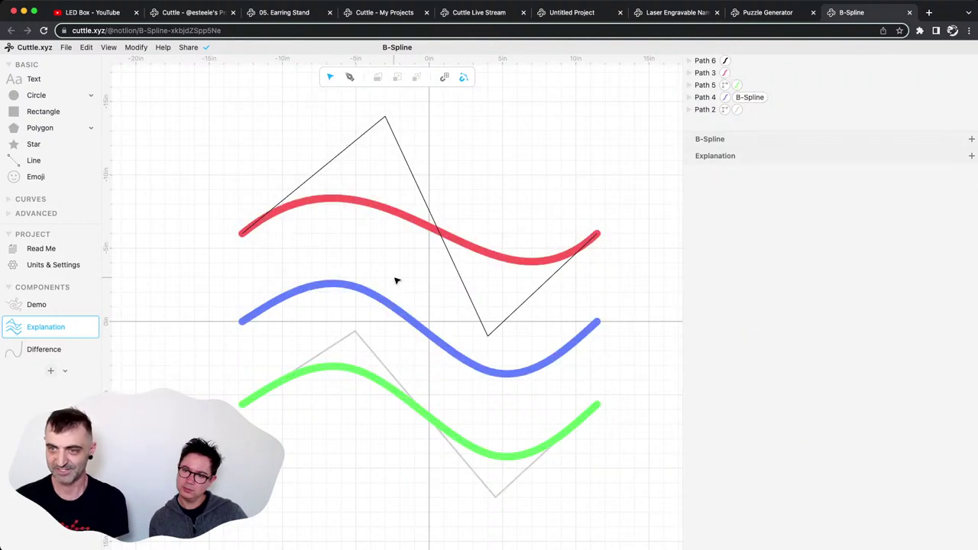
{"action": "left_click", "coordinate": [388, 304]}
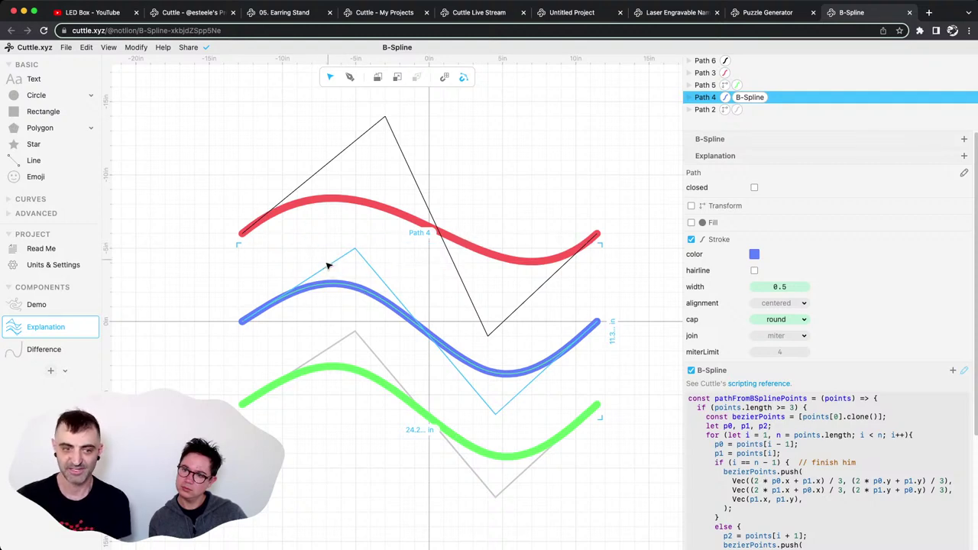
{"action": "double_click", "coordinate": [354, 371]}
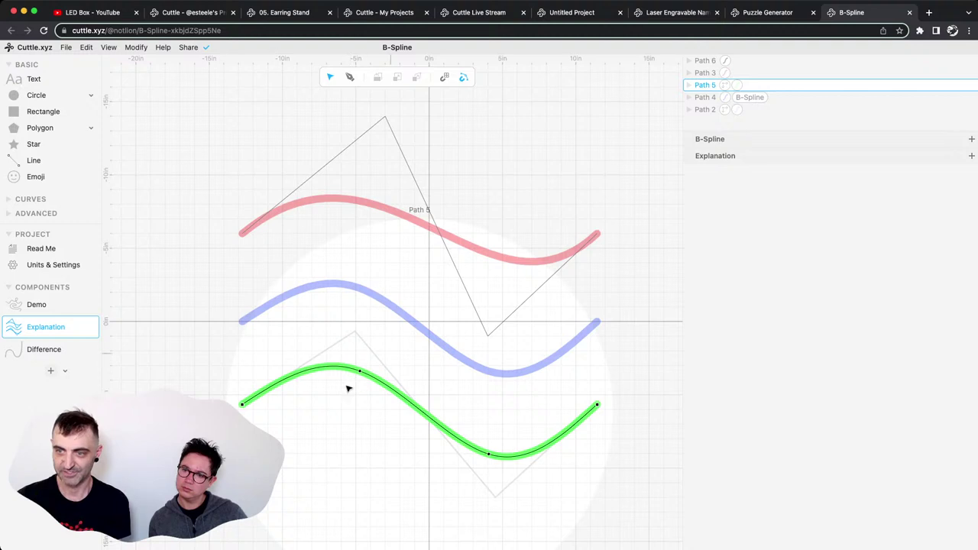
{"action": "left_click", "coordinate": [377, 297]}
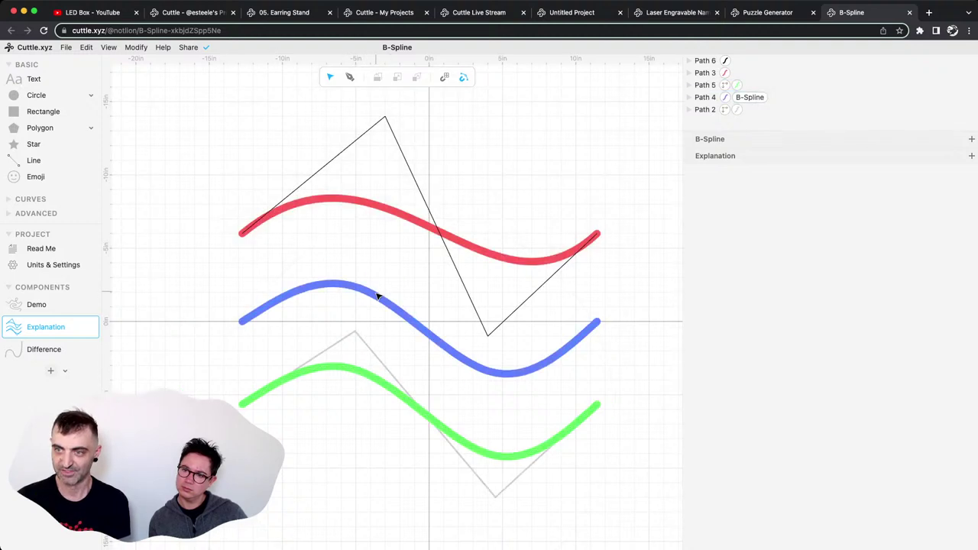
{"action": "right_click", "coordinate": [377, 296]}
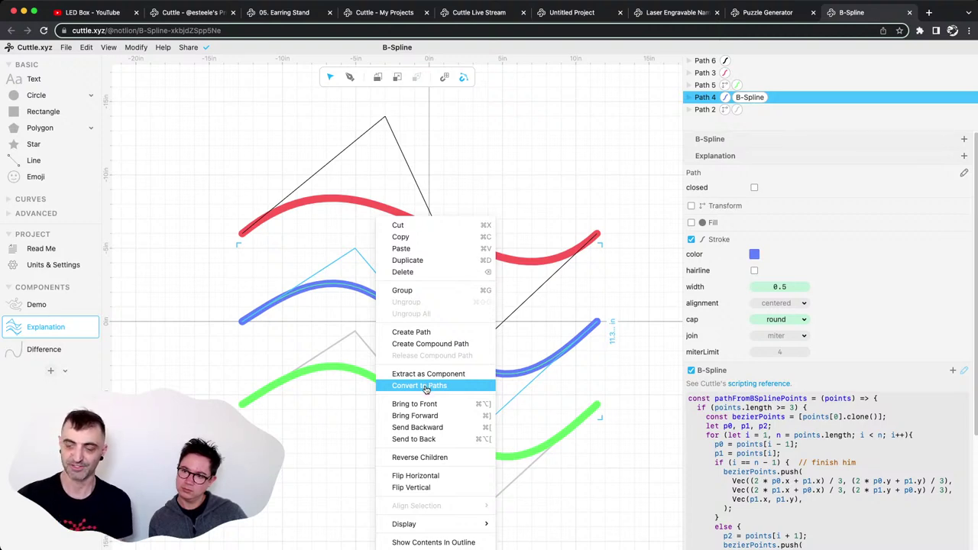
{"action": "left_click", "coordinate": [420, 386]}
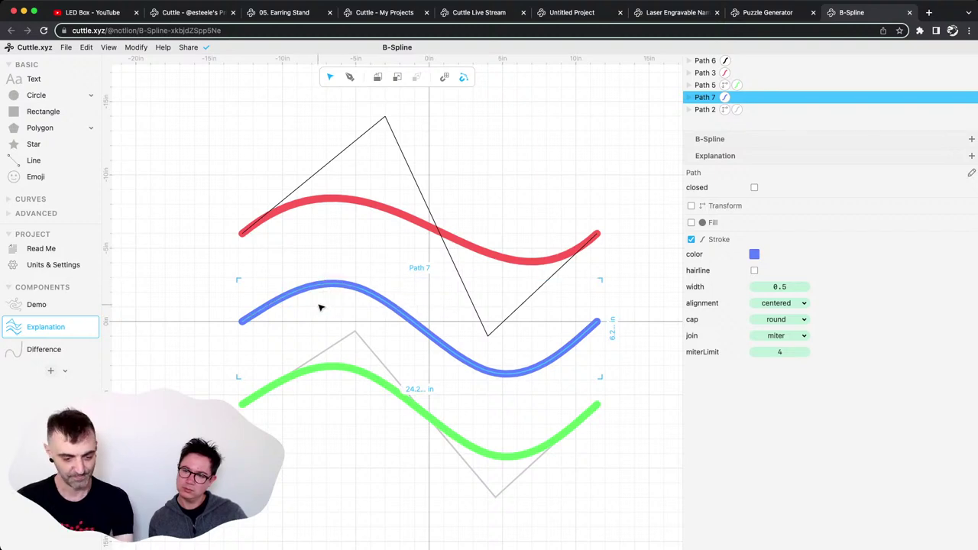
{"action": "key", "text": "super+z"}
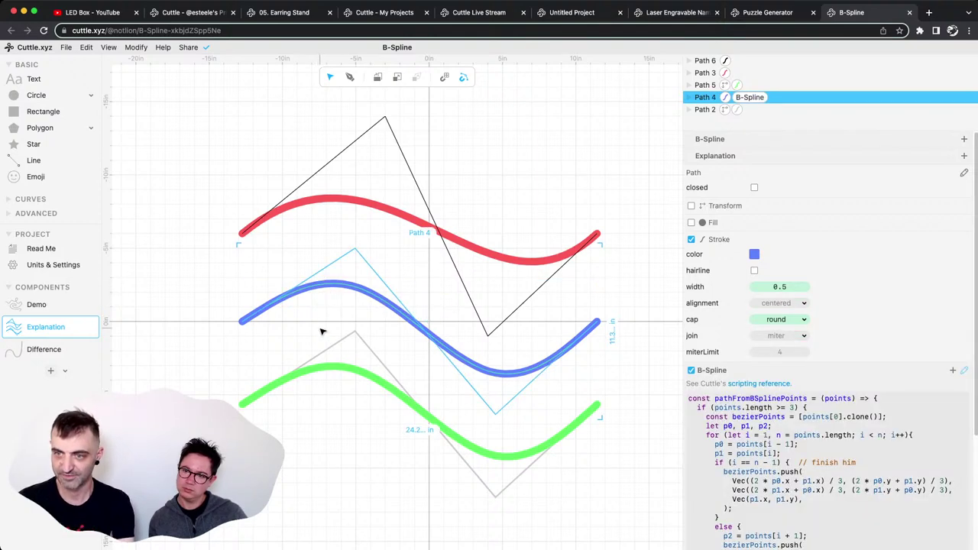
{"action": "left_click", "coordinate": [322, 334]}
{"action": "double_click", "coordinate": [333, 368]}
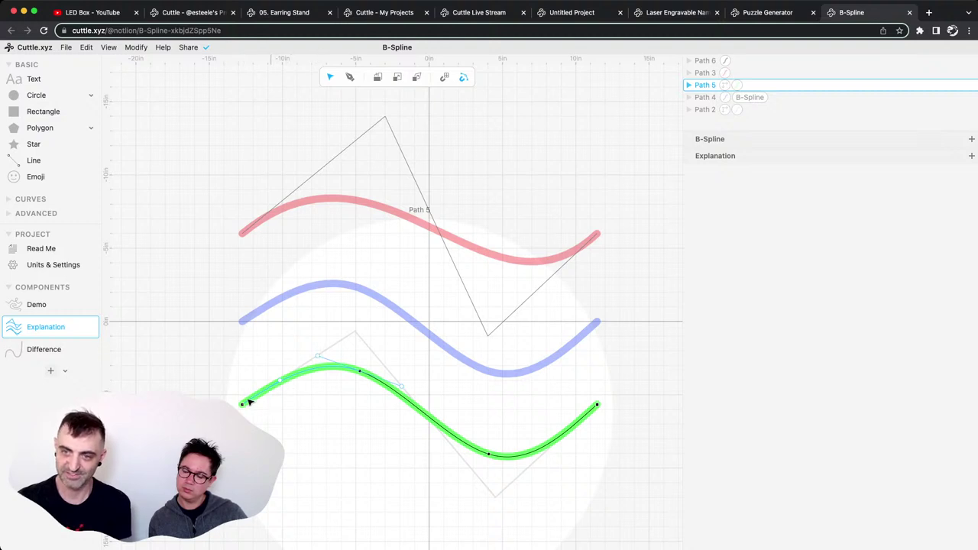
Inspect the green Path 5's anchors and the (-4.7, -2.3) anchor's handles at about ±2.9, ±1.1.
{"action": "left_click", "coordinate": [242, 403]}
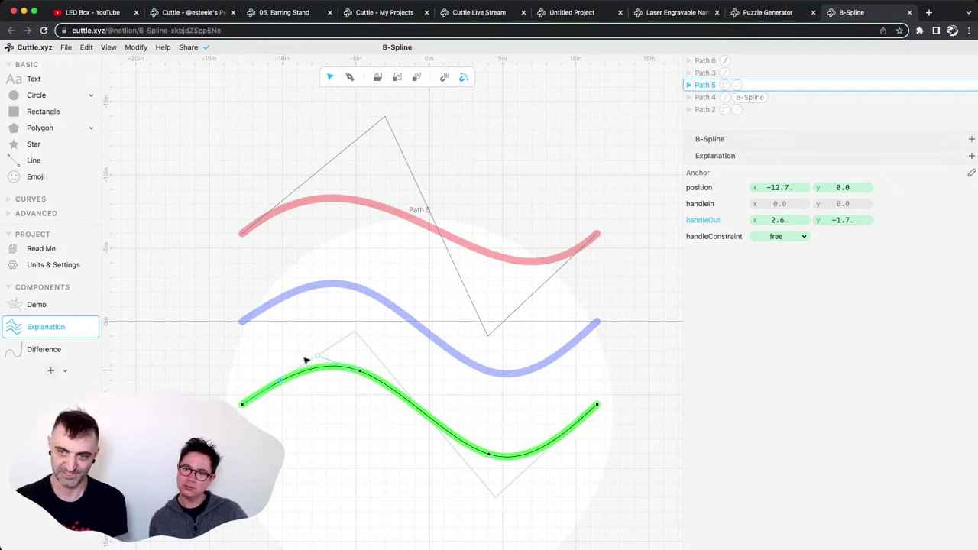
{"action": "left_click", "coordinate": [317, 358]}
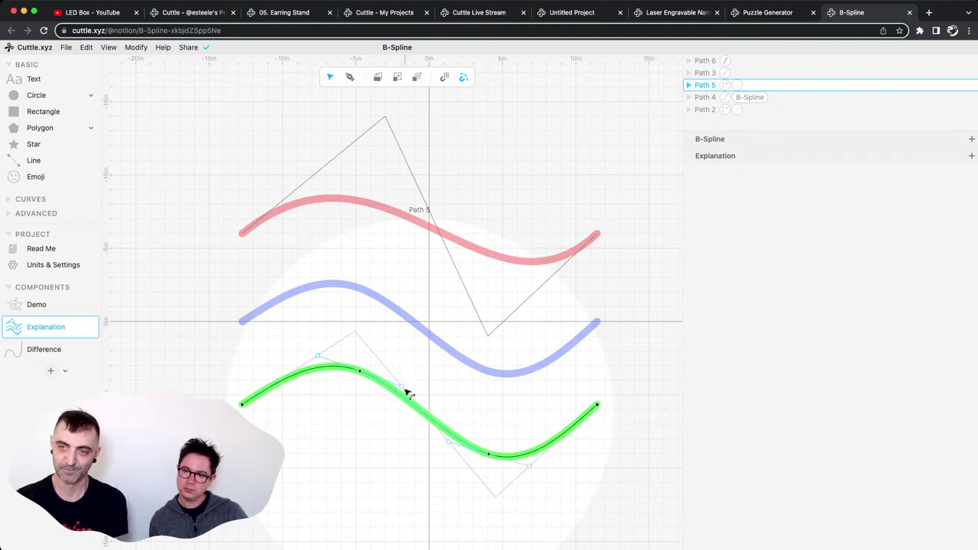
{"action": "left_click", "coordinate": [403, 389]}
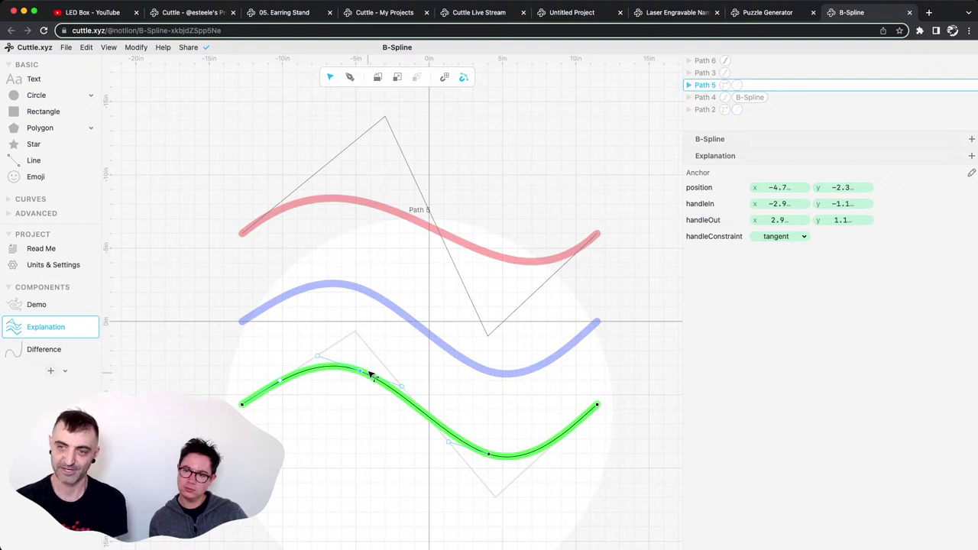
{"action": "left_click", "coordinate": [318, 357]}
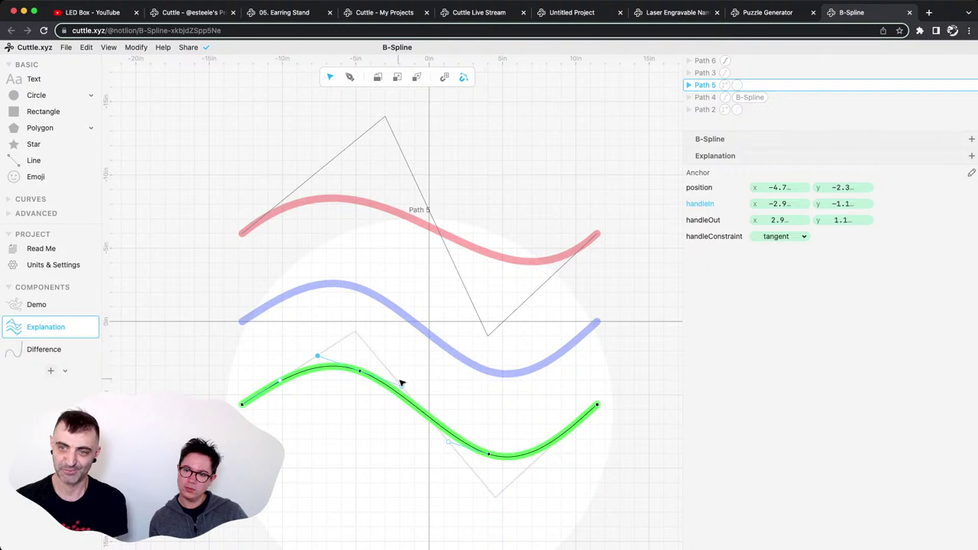
{"action": "left_click", "coordinate": [405, 387]}
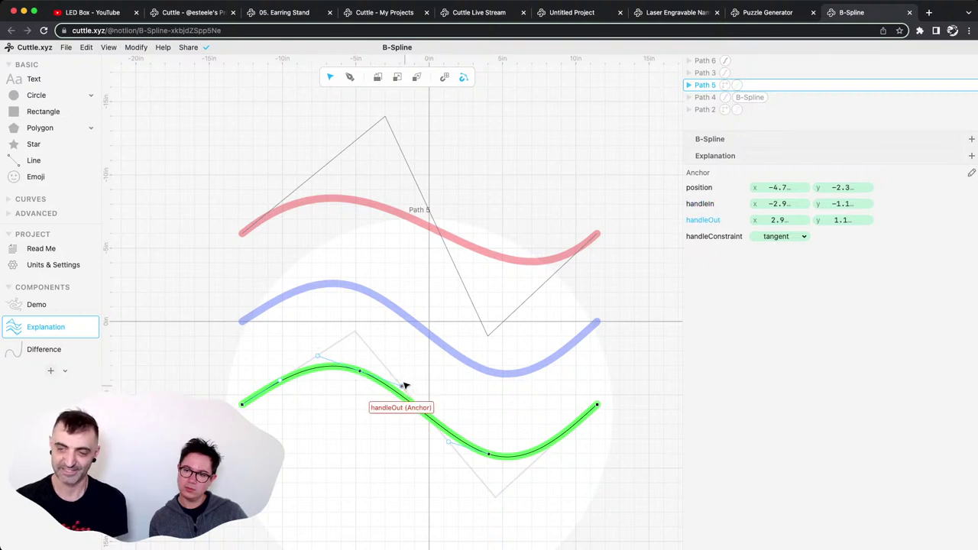
{"action": "left_click", "coordinate": [319, 357]}
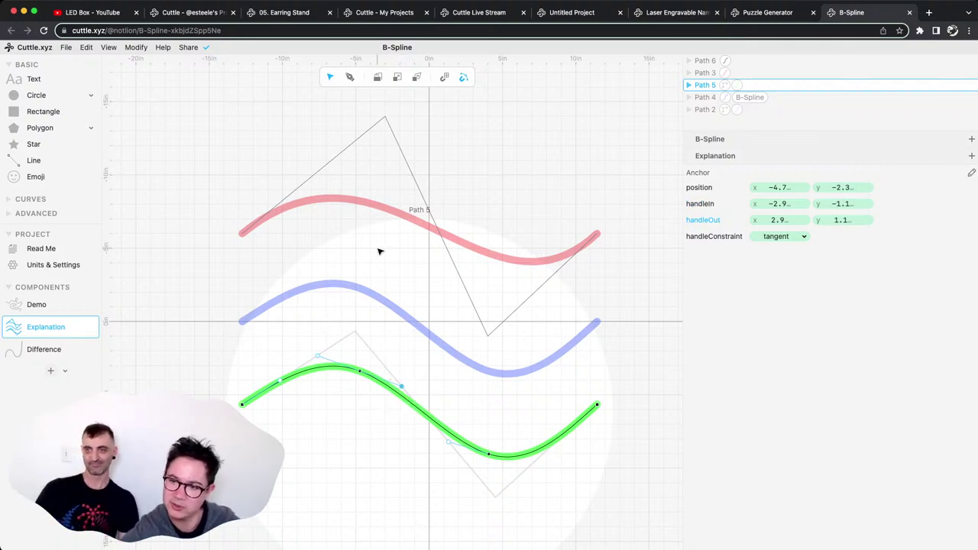
Drag Anchor 19's outgoing handle upward on the green curve, undo once, and drag it up-right again.
{"action": "left_click", "coordinate": [348, 410]}
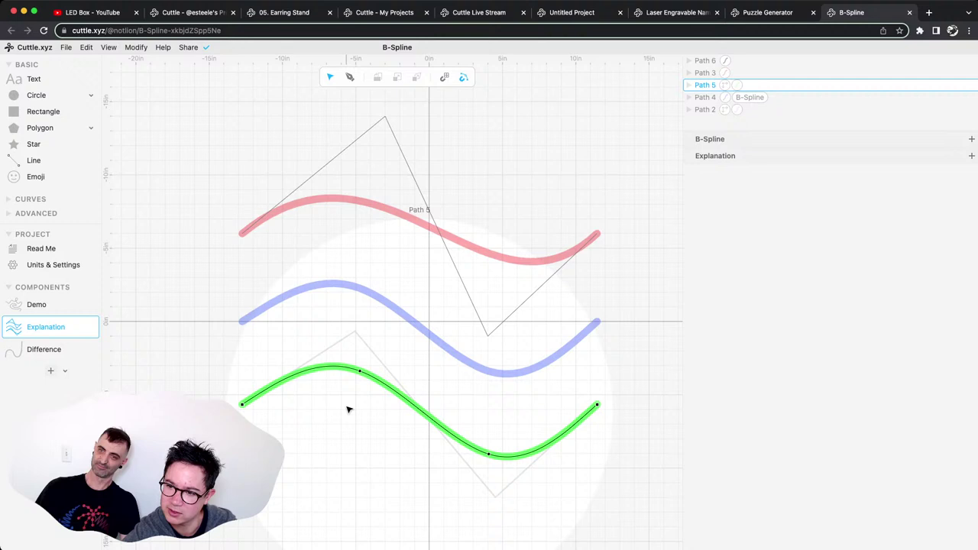
{"action": "left_click", "coordinate": [372, 375]}
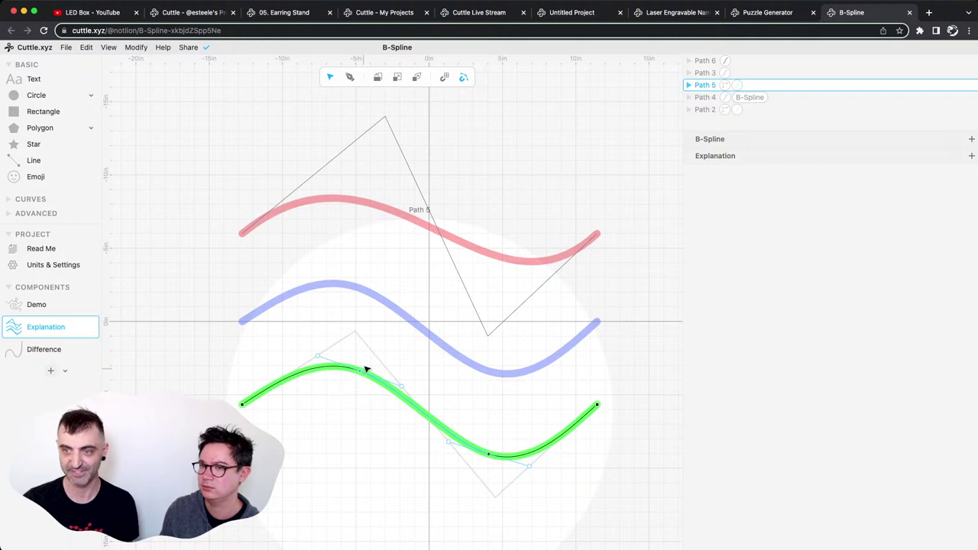
{"action": "left_click", "coordinate": [362, 374]}
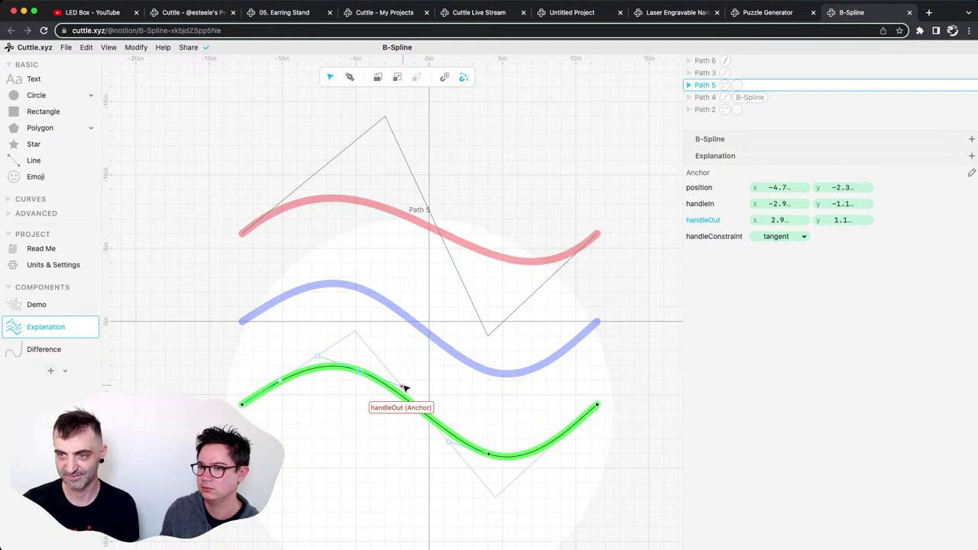
{"action": "left_click_drag", "start_coordinate": [405, 388], "coordinate": [407, 378]}
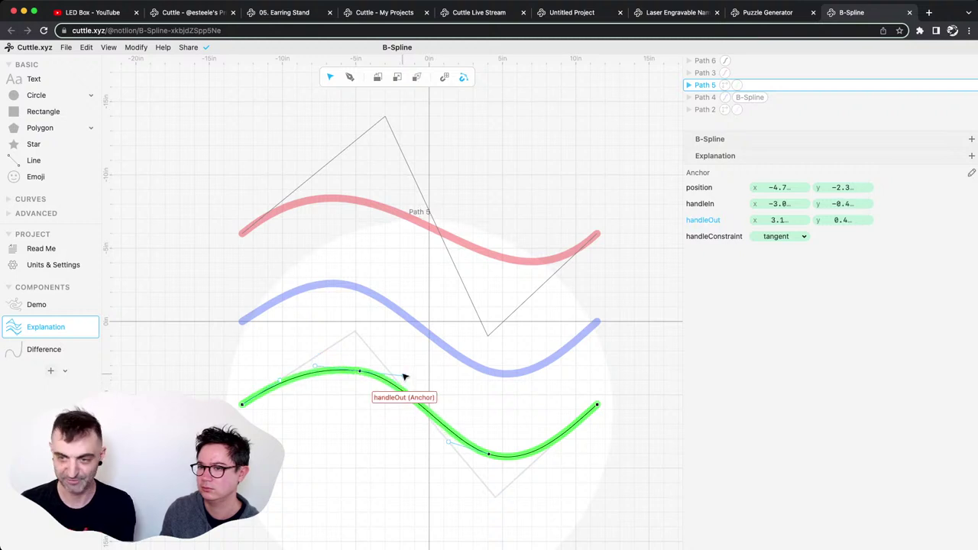
{"action": "key", "text": "super+z"}
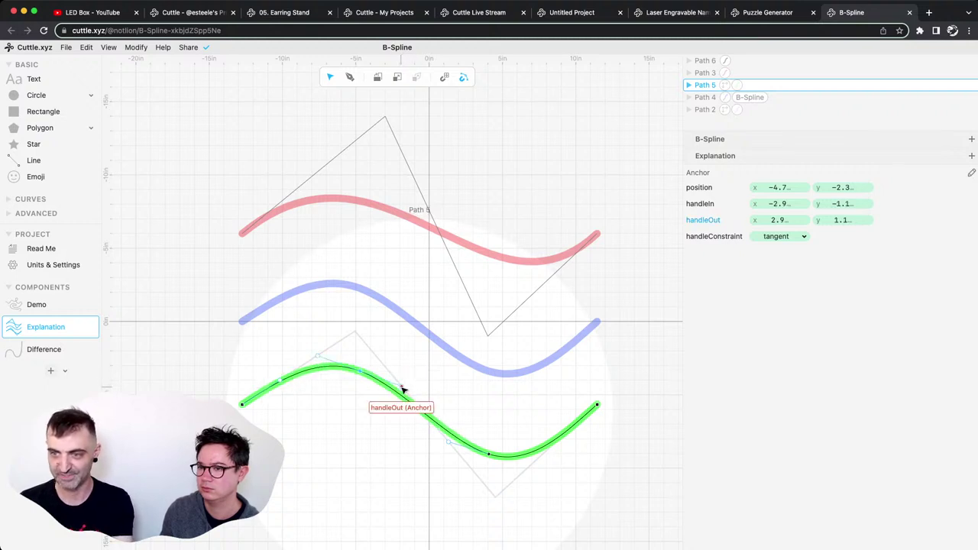
{"action": "left_click_drag", "start_coordinate": [403, 390], "coordinate": [411, 375]}
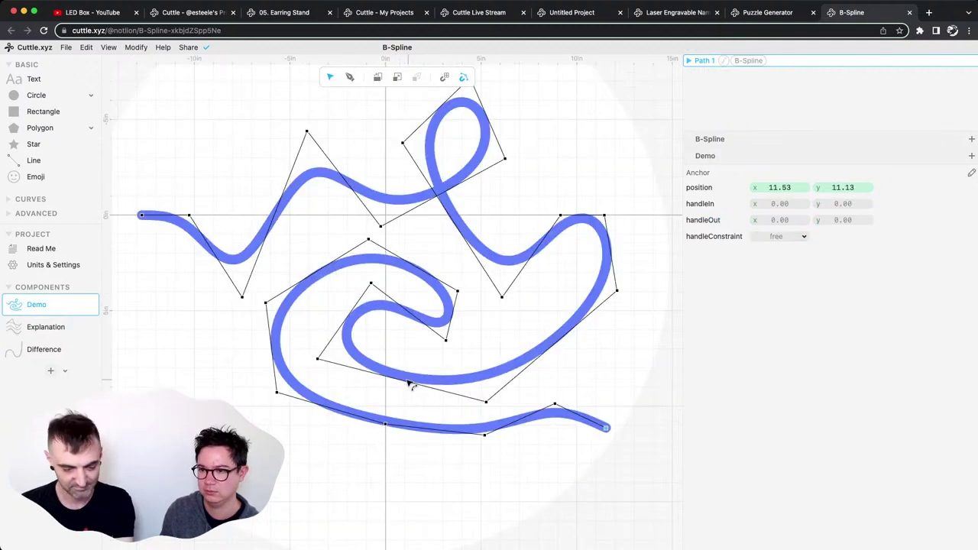
On the Explanation component, pull the green curve's outgoing handle to about (3.6, 0.1) and deselect.
{"action": "left_click", "coordinate": [46, 326]}
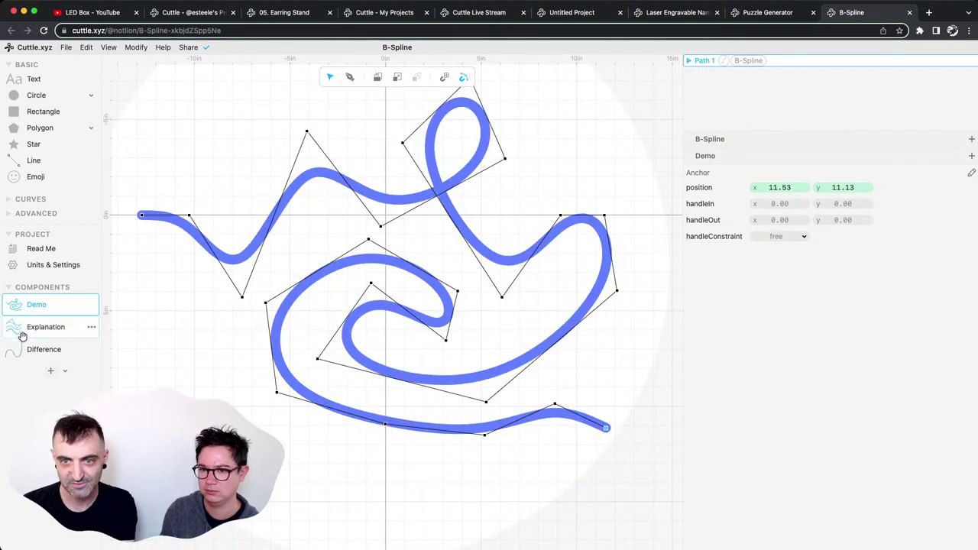
{"action": "left_click", "coordinate": [375, 386]}
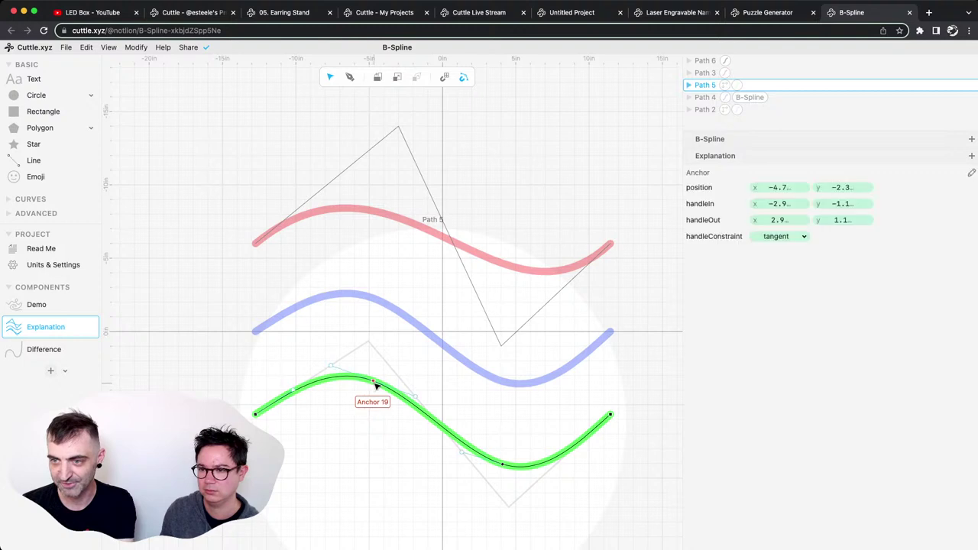
{"action": "left_click_drag", "start_coordinate": [418, 397], "coordinate": [425, 381]}
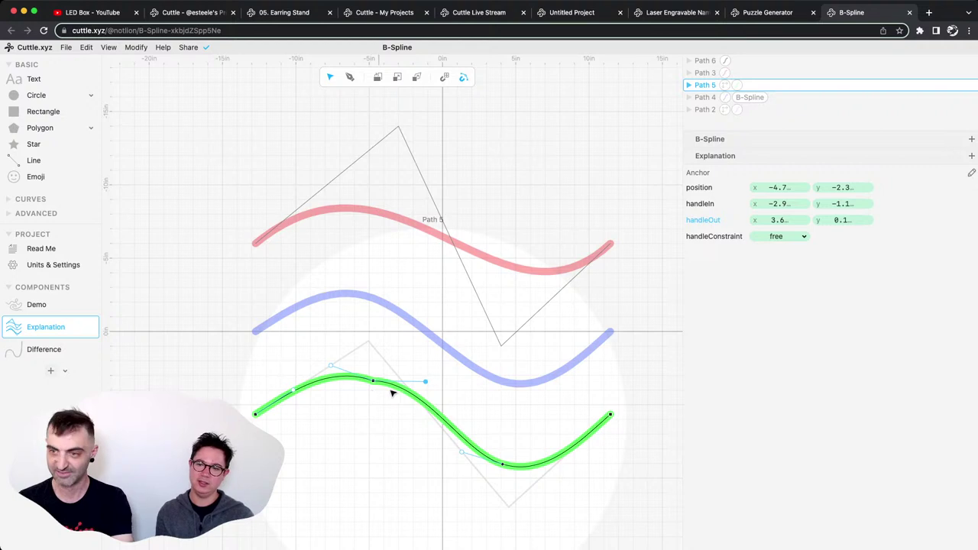
{"action": "left_click", "coordinate": [422, 362]}
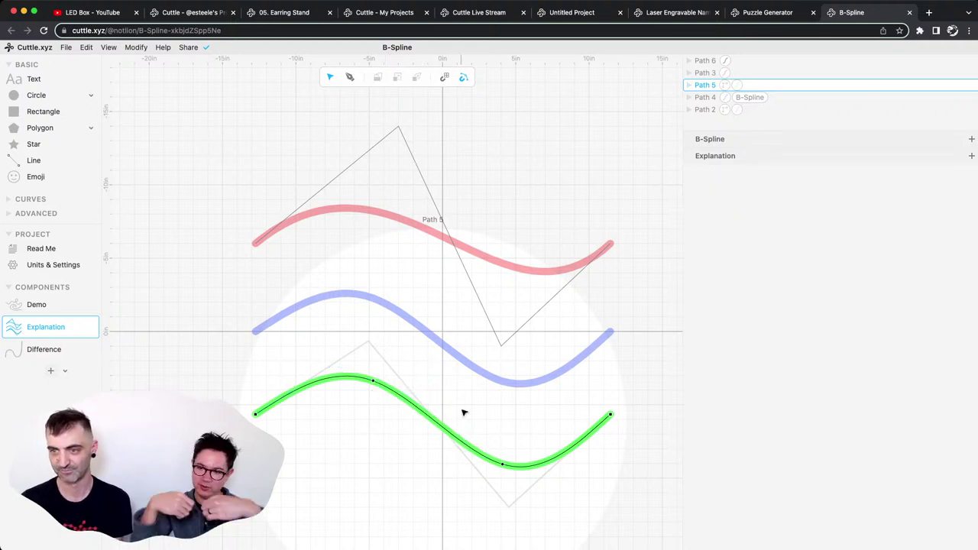
{"action": "left_click", "coordinate": [432, 359]}
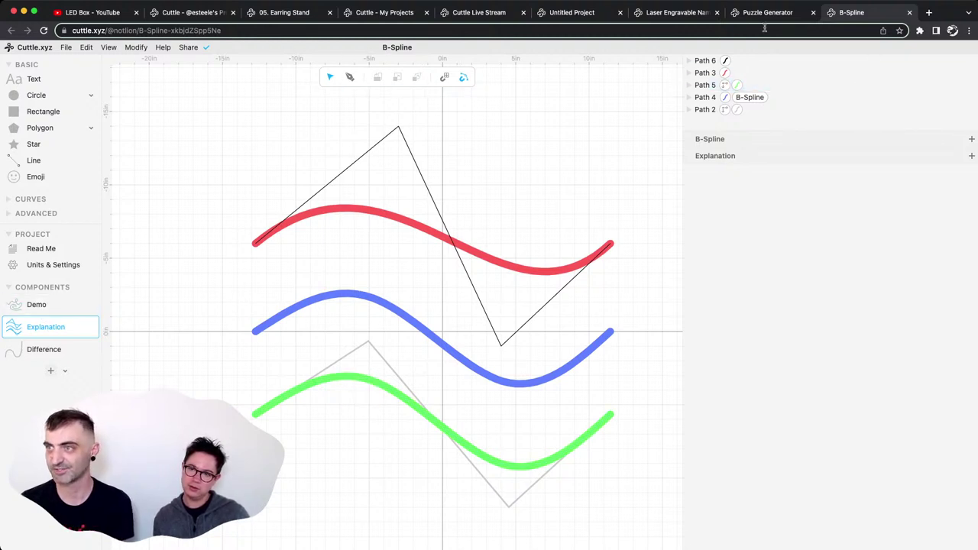
Open My Projects in a new tab, go to Explore, and scroll through the shared projects grid.
{"action": "left_click", "coordinate": [47, 47]}
{"action": "left_click", "coordinate": [42, 65]}
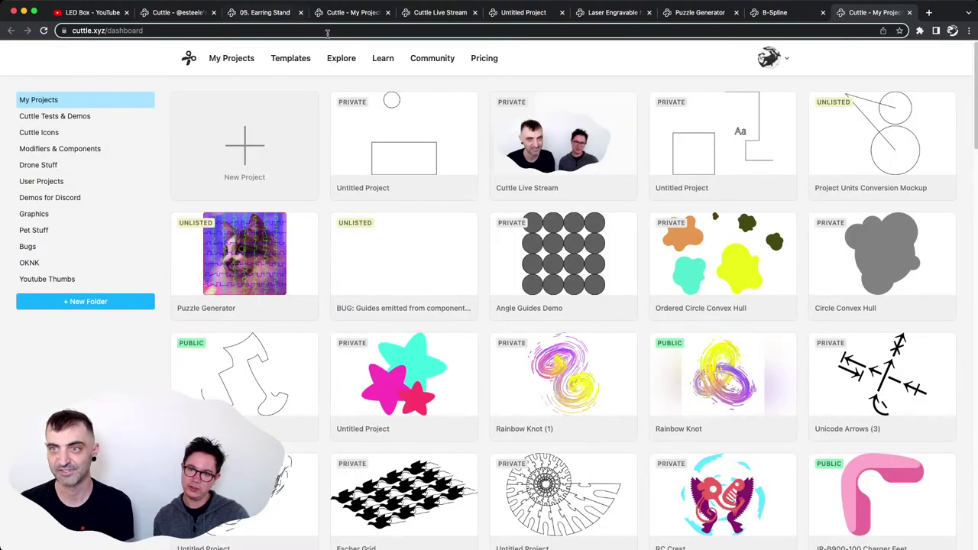
{"action": "left_click", "coordinate": [343, 59]}
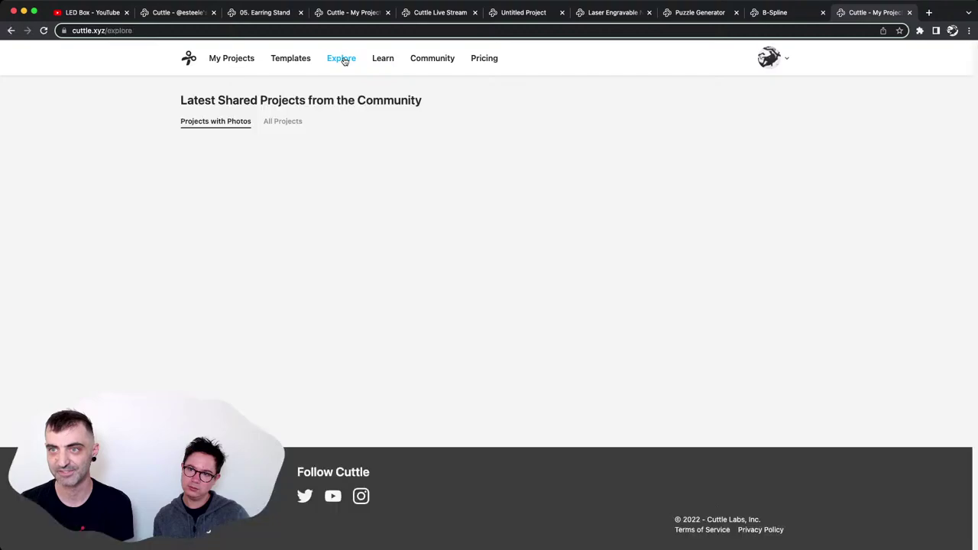
{"action": "scroll", "coordinate": [449, 273], "scroll_direction": "down", "scroll_amount": 3}
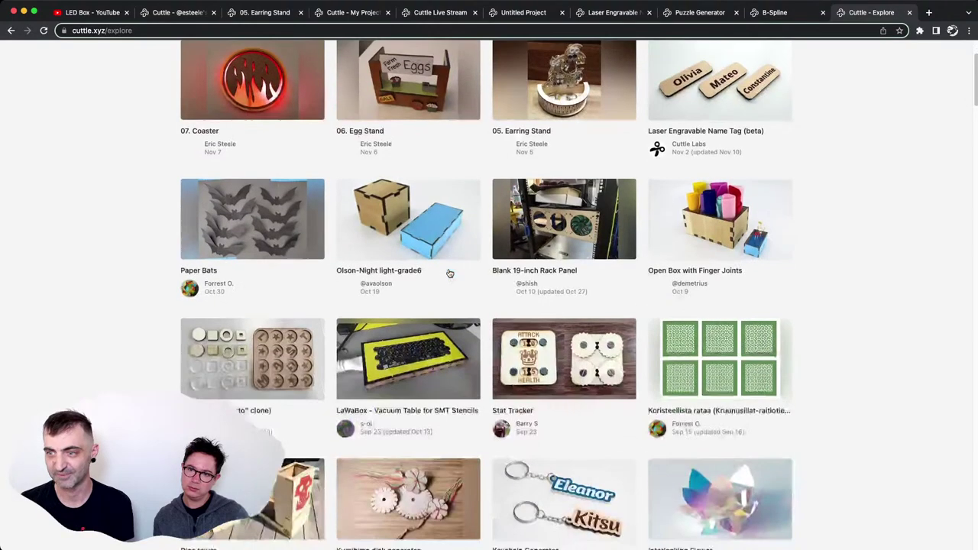
{"action": "scroll", "coordinate": [449, 273], "scroll_direction": "down", "scroll_amount": 20}
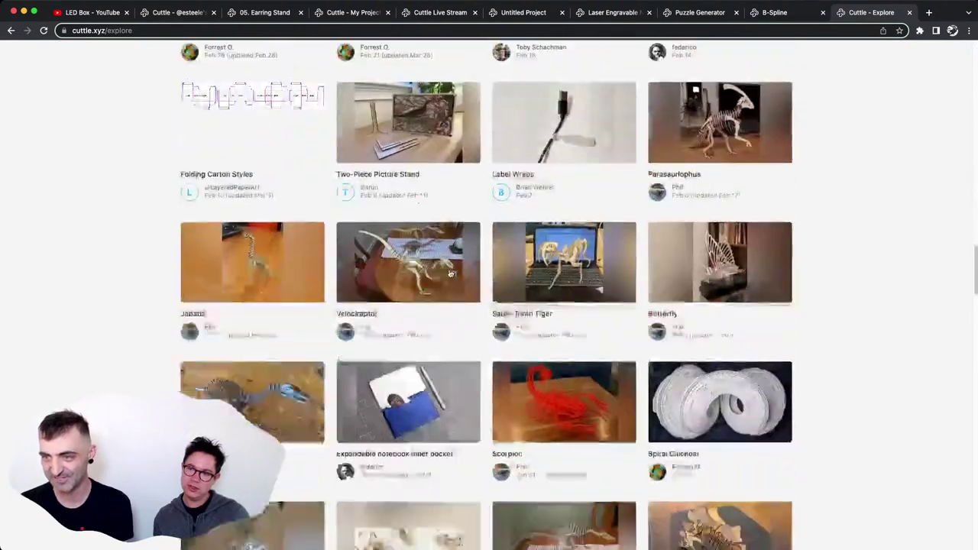
{"action": "scroll", "coordinate": [450, 273], "scroll_direction": "down", "scroll_amount": 15}
{"action": "scroll", "coordinate": [450, 272], "scroll_direction": "up", "scroll_amount": 10}
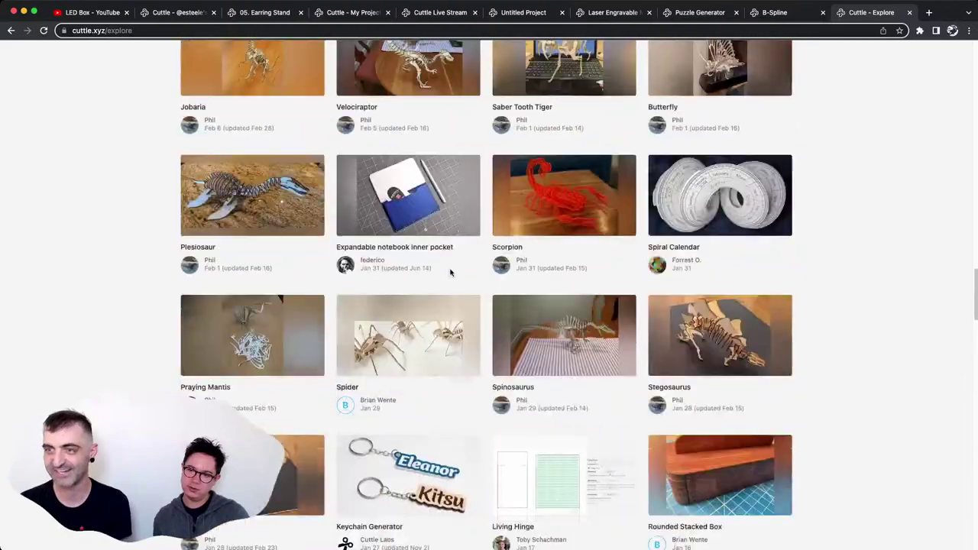
{"action": "scroll", "coordinate": [450, 273], "scroll_direction": "up", "scroll_amount": 10}
On the B-Spline project, reveal the Demo curve's control points, then view the Puzzle Generator project.
{"action": "left_click", "coordinate": [794, 15]}
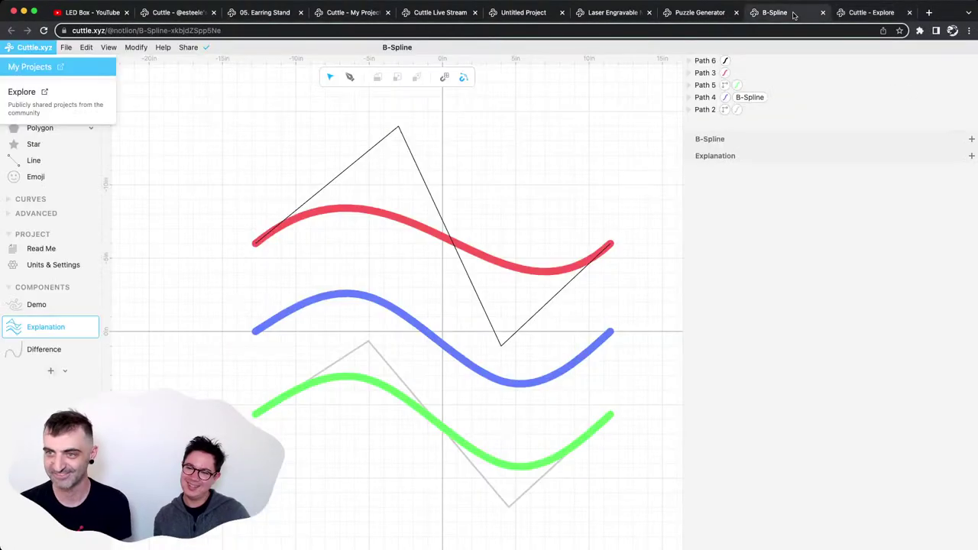
{"action": "left_click", "coordinate": [386, 309]}
{"action": "scroll", "coordinate": [260, 342], "scroll_direction": "down", "scroll_amount": 3}
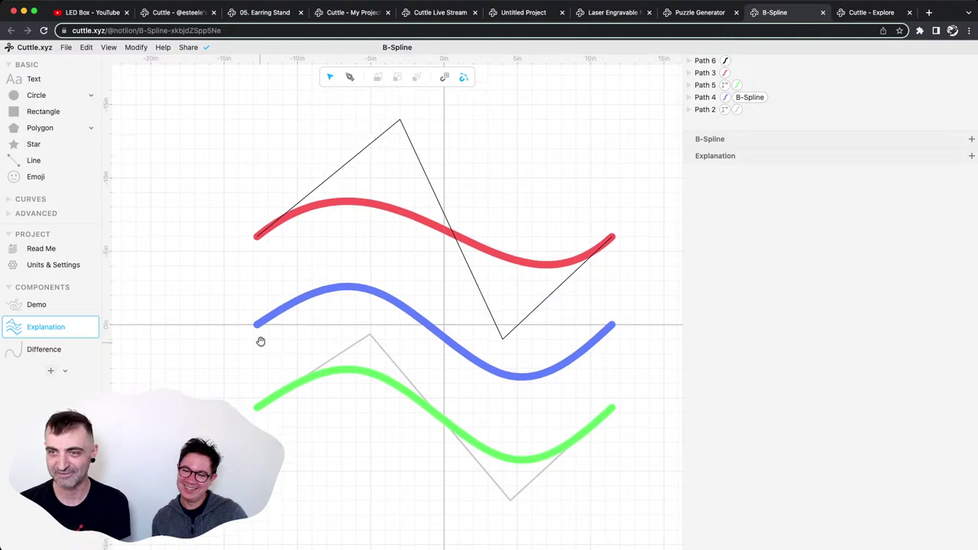
{"action": "left_click", "coordinate": [59, 310]}
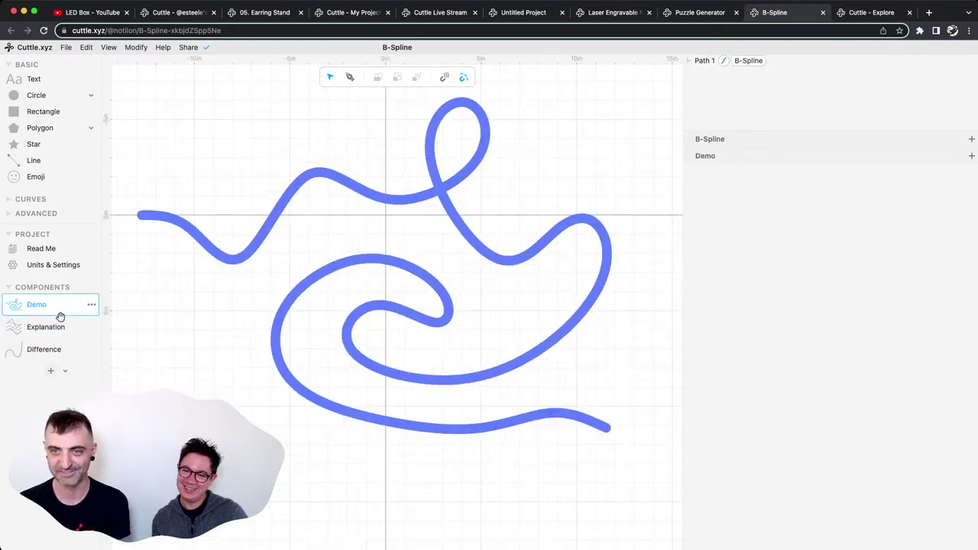
{"action": "left_click_drag", "start_coordinate": [495, 319], "coordinate": [356, 190]}
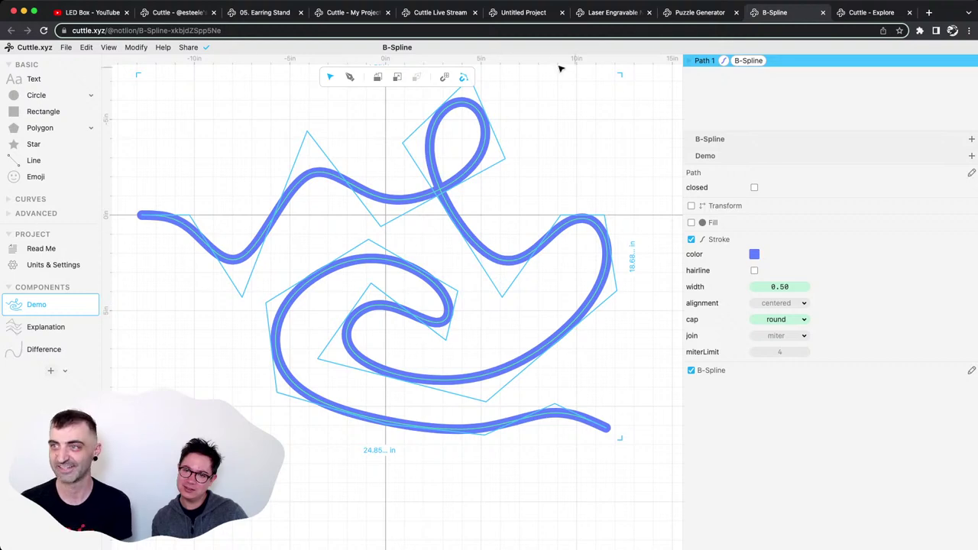
{"action": "left_click", "coordinate": [702, 12]}
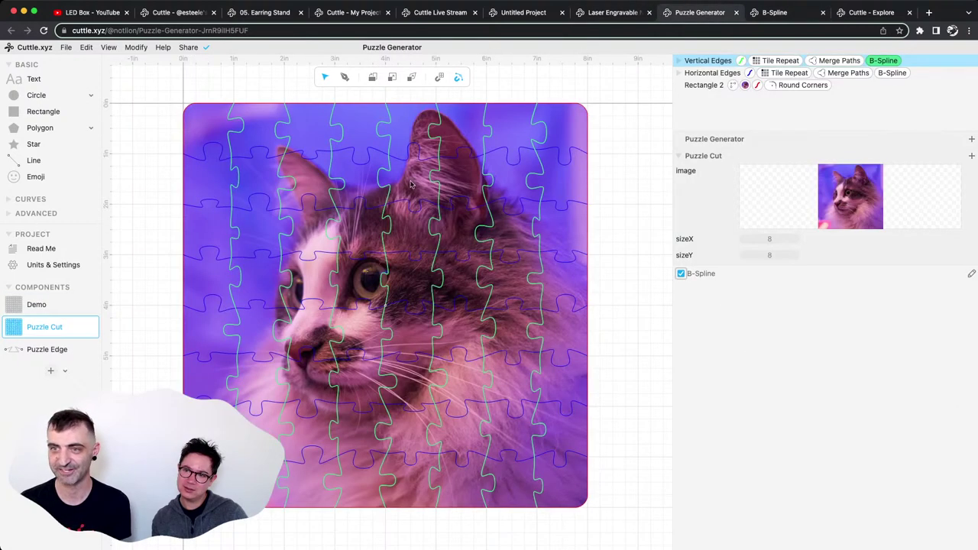
{"action": "left_click", "coordinate": [343, 176]}
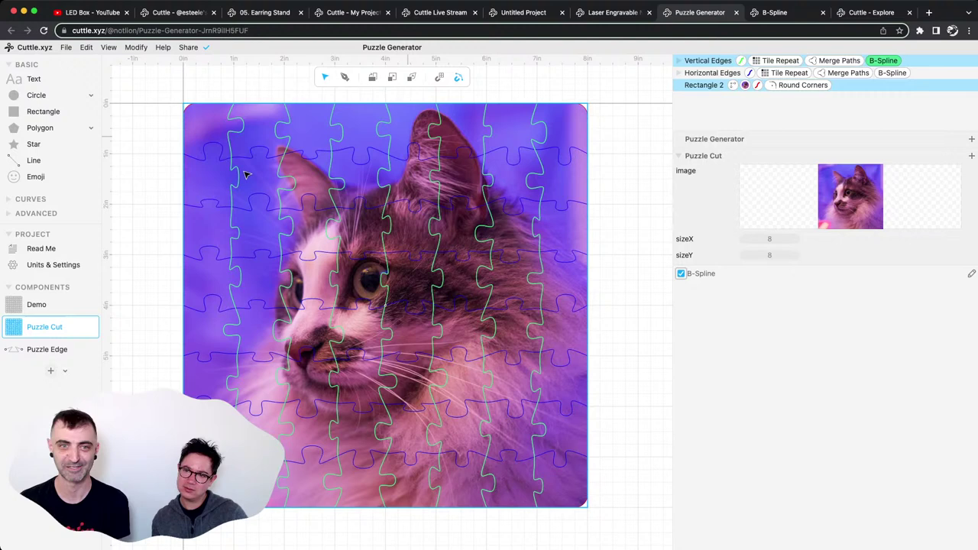
{"action": "left_click", "coordinate": [197, 162]}
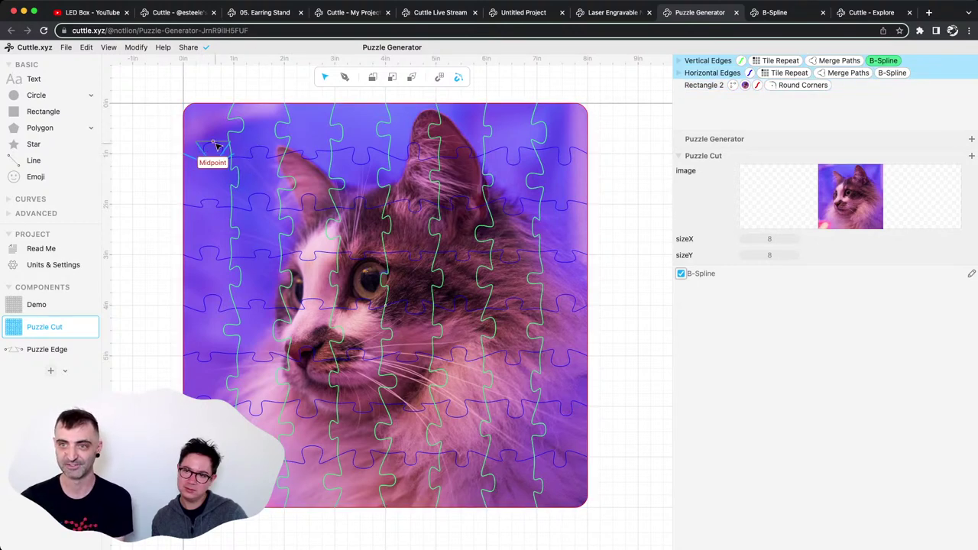
{"action": "left_click", "coordinate": [201, 151]}
{"action": "left_click", "coordinate": [176, 150]}
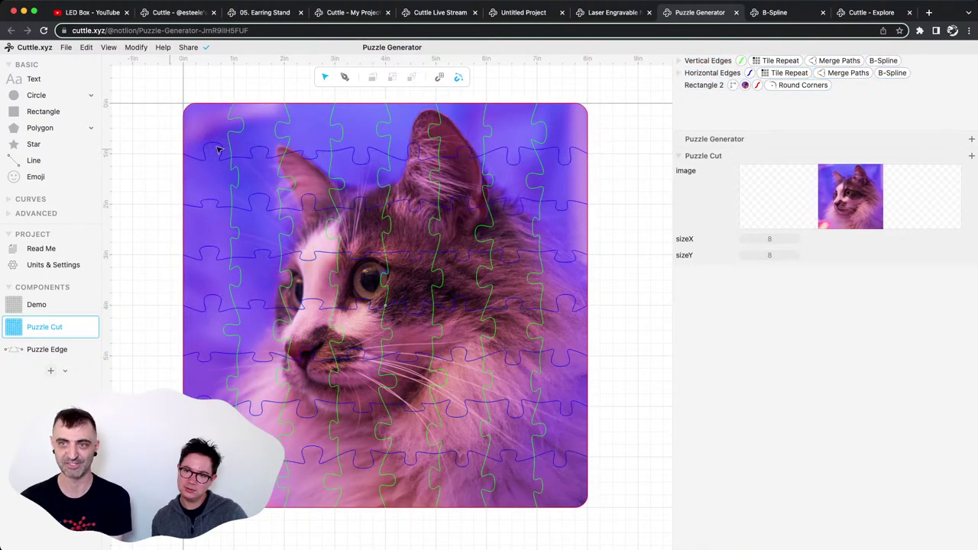
{"action": "left_click", "coordinate": [227, 150]}
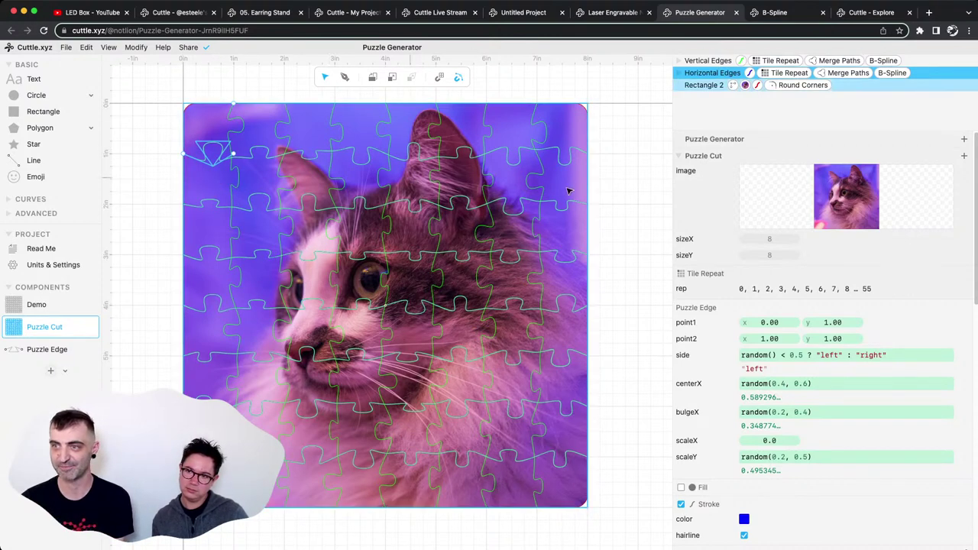
{"action": "left_click", "coordinate": [632, 169]}
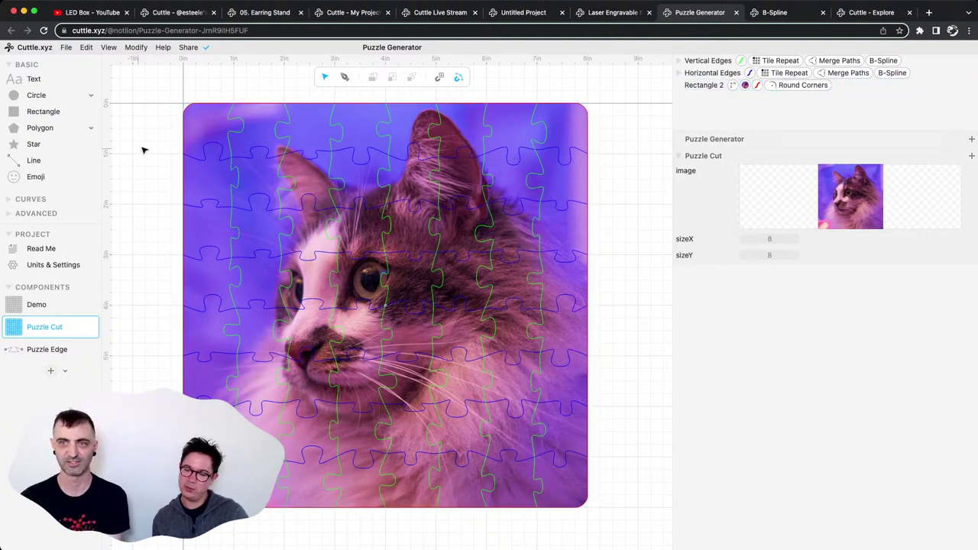
{"action": "left_click", "coordinate": [185, 128]}
View the Horizontal Edges B-Spline code in a widened inspector, highlight the Bézier-building block, then collapse it.
{"action": "left_click", "coordinate": [165, 141]}
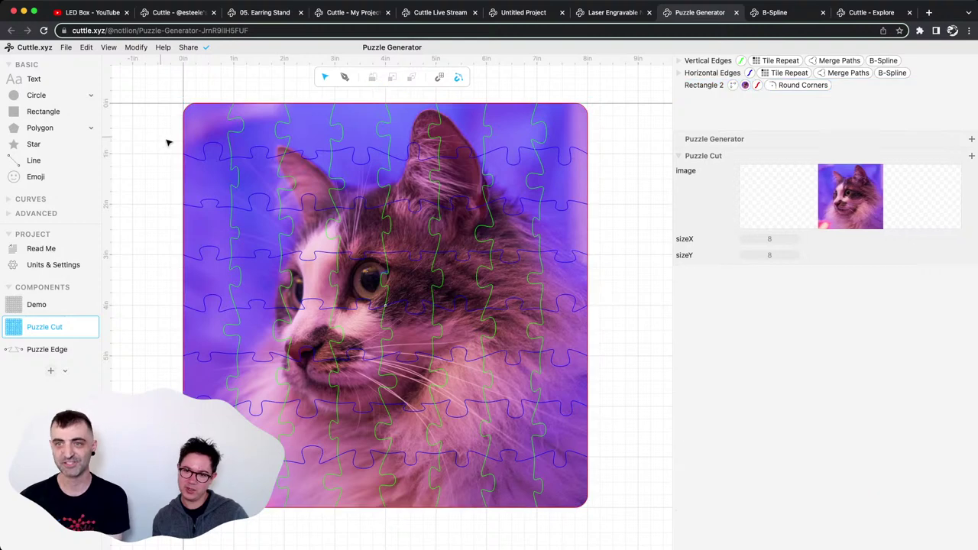
{"action": "left_click", "coordinate": [890, 72]}
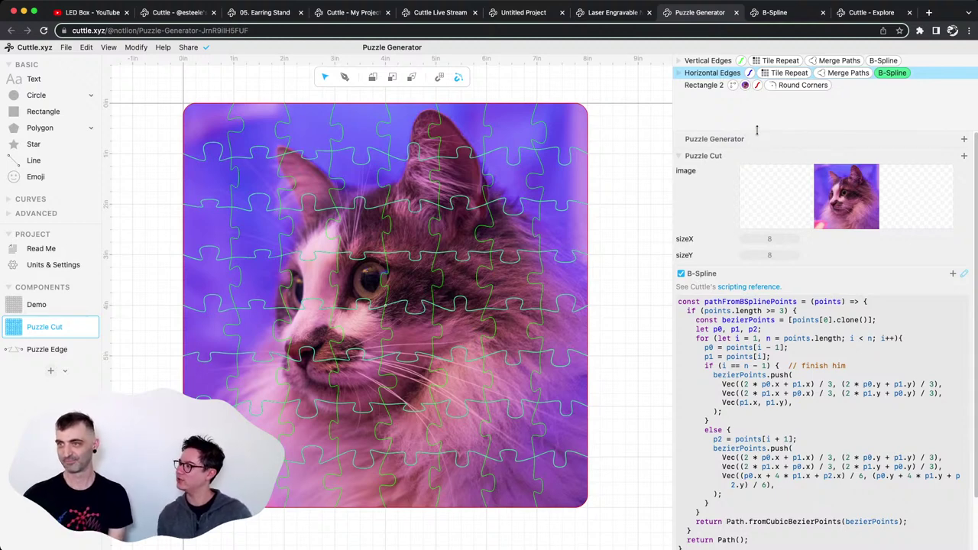
{"action": "scroll", "coordinate": [759, 118], "scroll_direction": "down", "scroll_amount": 1}
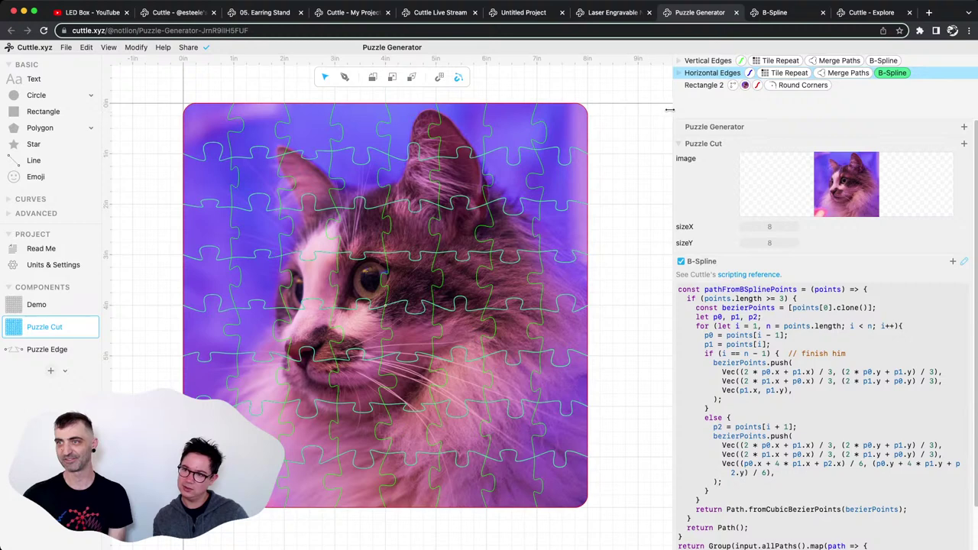
{"action": "left_click_drag", "start_coordinate": [672, 112], "coordinate": [668, 112]}
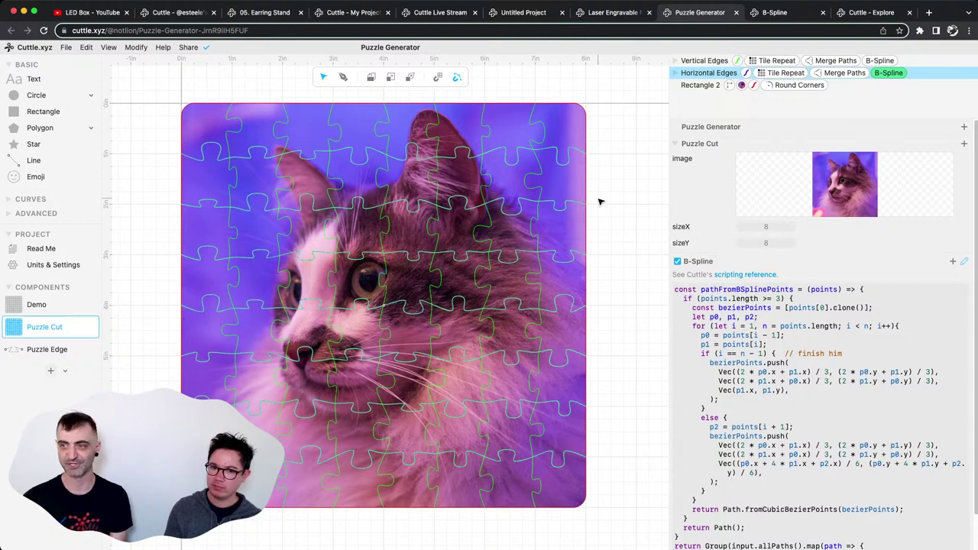
{"action": "left_click", "coordinate": [827, 389]}
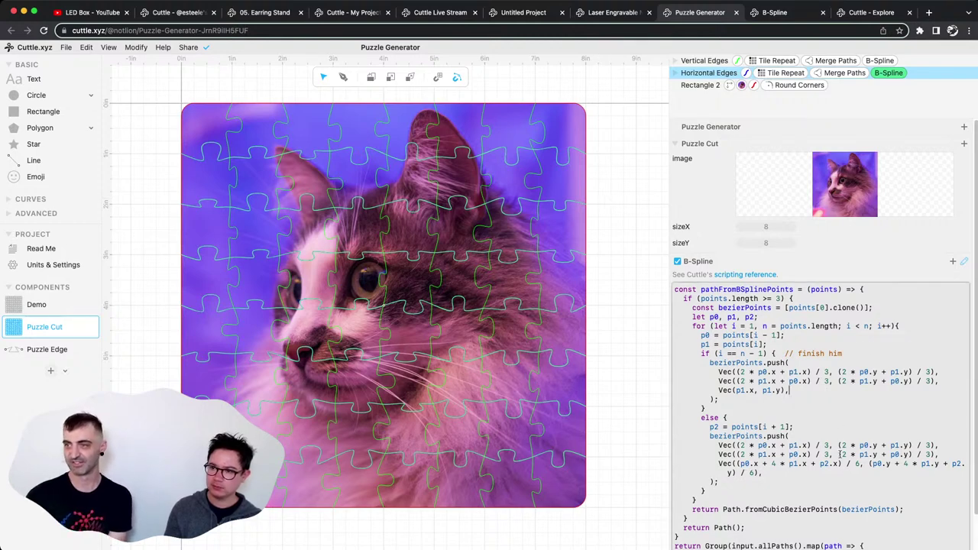
{"action": "left_click_drag", "start_coordinate": [831, 503], "coordinate": [688, 361]}
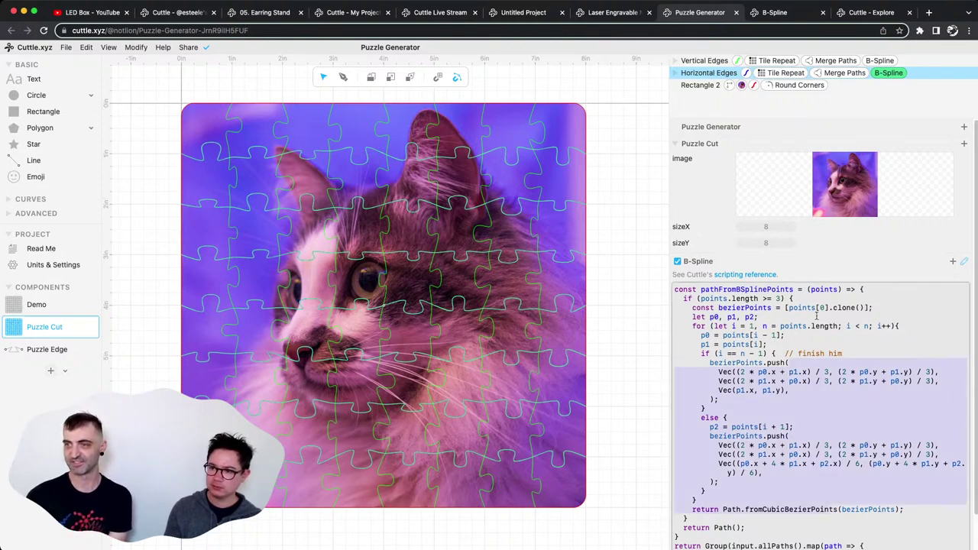
{"action": "left_click", "coordinate": [961, 264]}
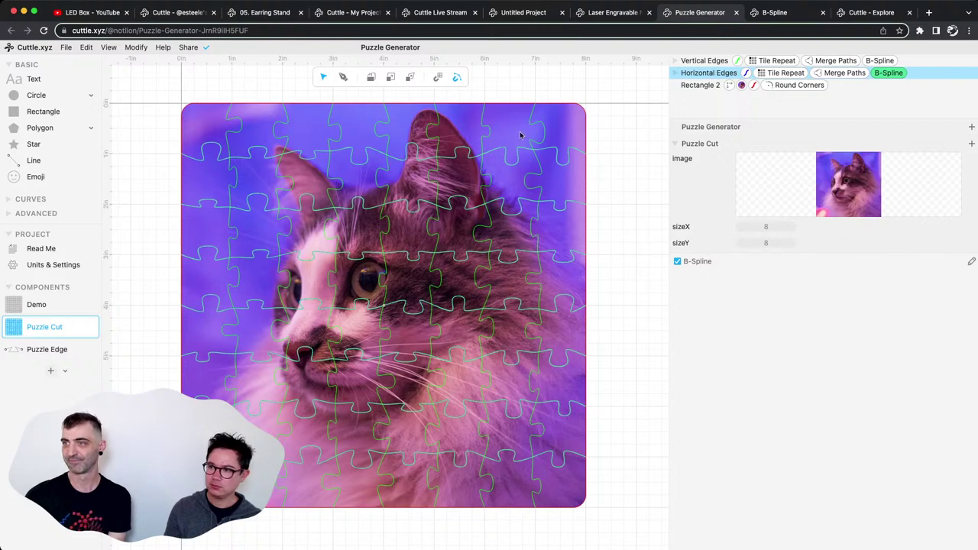
Reselect the Horizontal Edges B-Spline modifier, open its script, and show the Modify list of modifiers.
{"action": "left_click", "coordinate": [633, 264]}
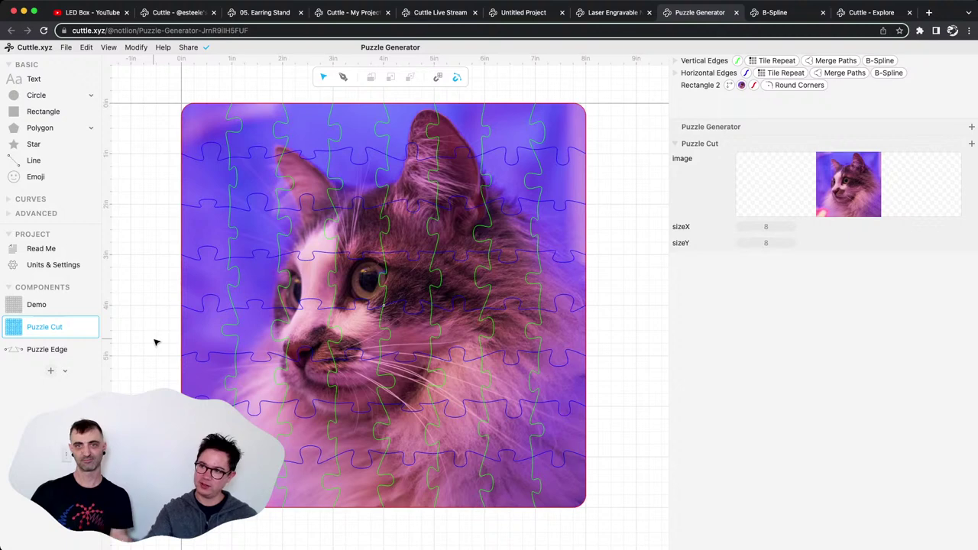
{"action": "left_click", "coordinate": [889, 72]}
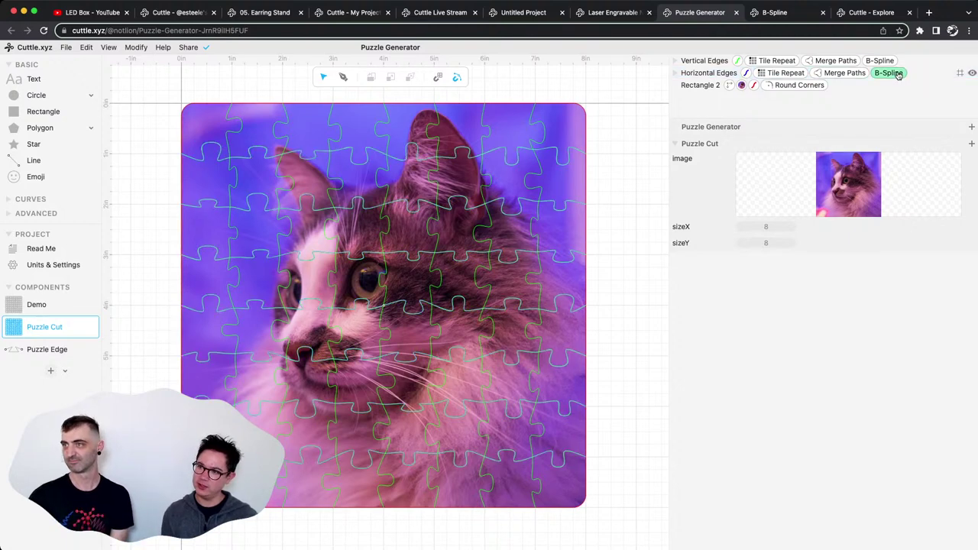
{"action": "left_click", "coordinate": [965, 261]}
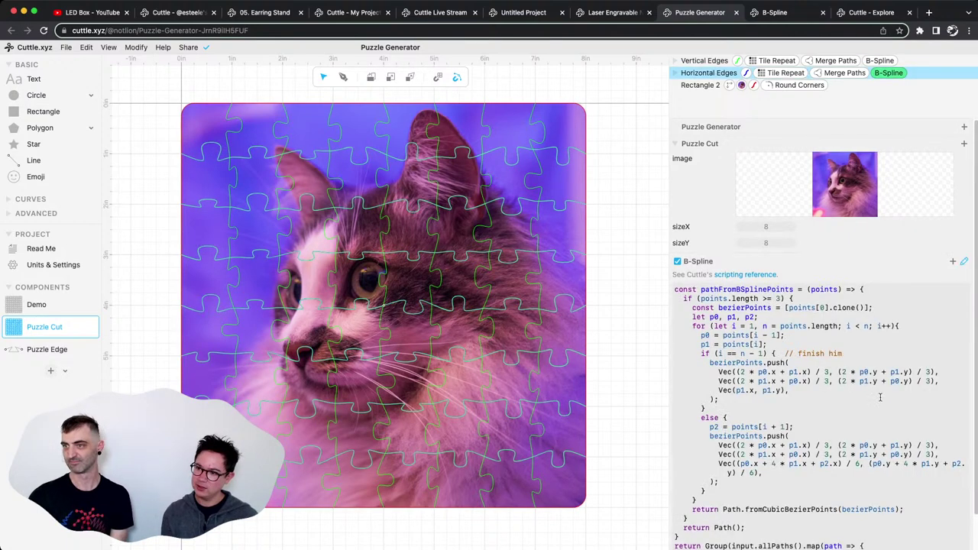
{"action": "scroll", "coordinate": [788, 471], "scroll_direction": "down", "scroll_amount": 1}
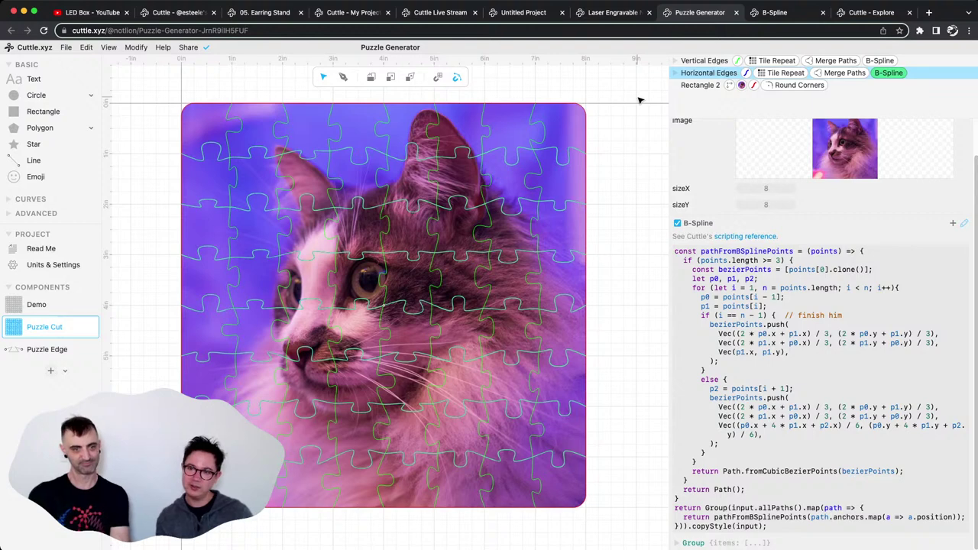
{"action": "left_click", "coordinate": [134, 48]}
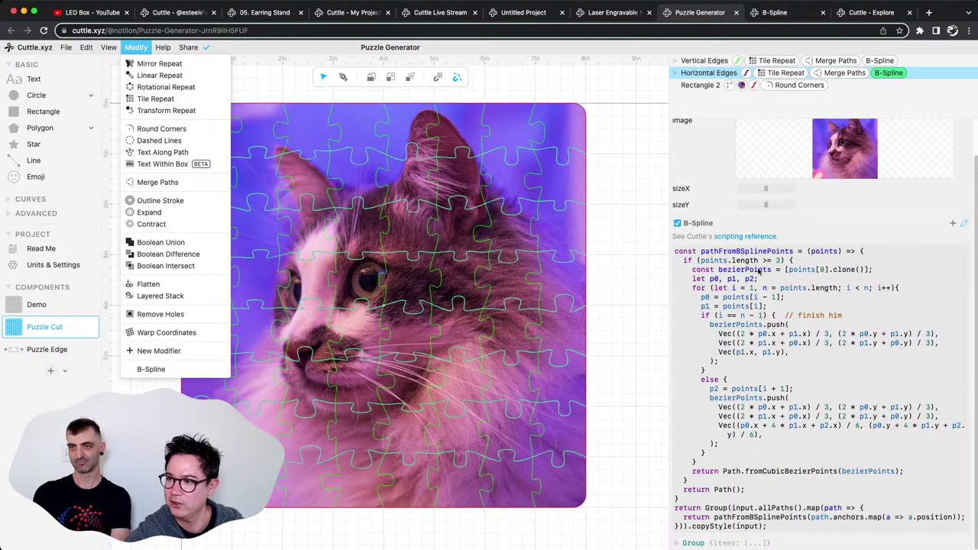
Close the modifier list, skim the scripting reference documentation, and return to the Puzzle Generator tab.
{"action": "left_click", "coordinate": [795, 245]}
{"action": "left_click", "coordinate": [771, 237]}
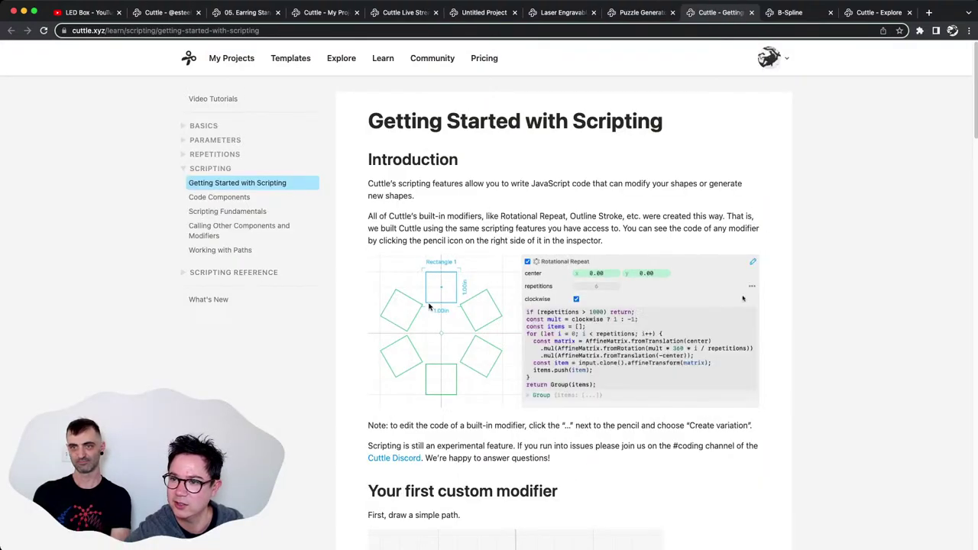
{"action": "scroll", "coordinate": [514, 310], "scroll_direction": "down", "scroll_amount": 9}
{"action": "scroll", "coordinate": [514, 310], "scroll_direction": "down", "scroll_amount": 5}
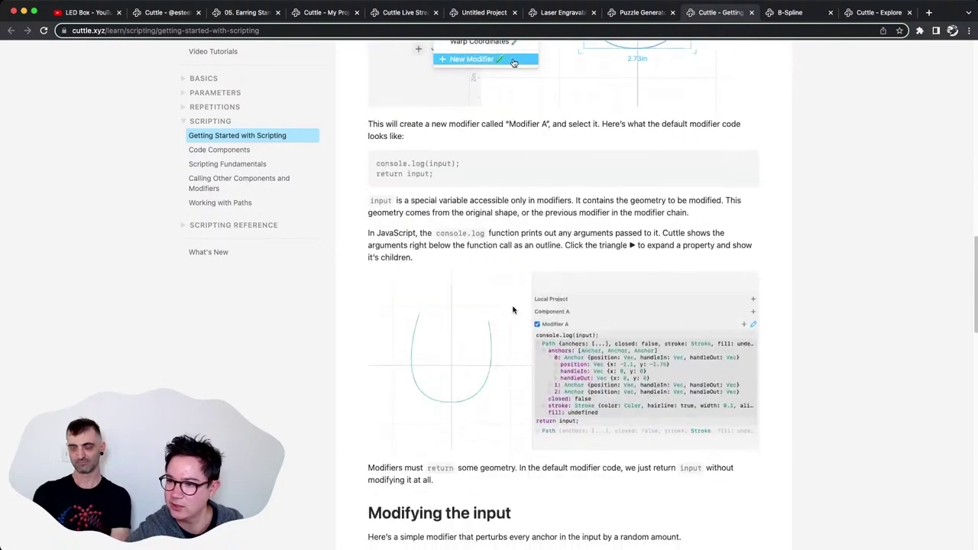
{"action": "scroll", "coordinate": [638, 143], "scroll_direction": "up", "scroll_amount": 9}
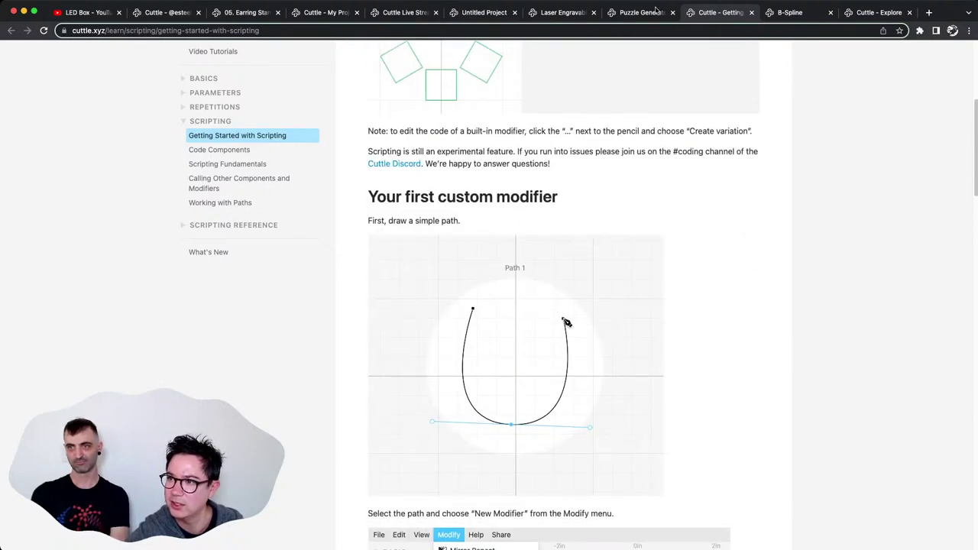
{"action": "left_click", "coordinate": [652, 13]}
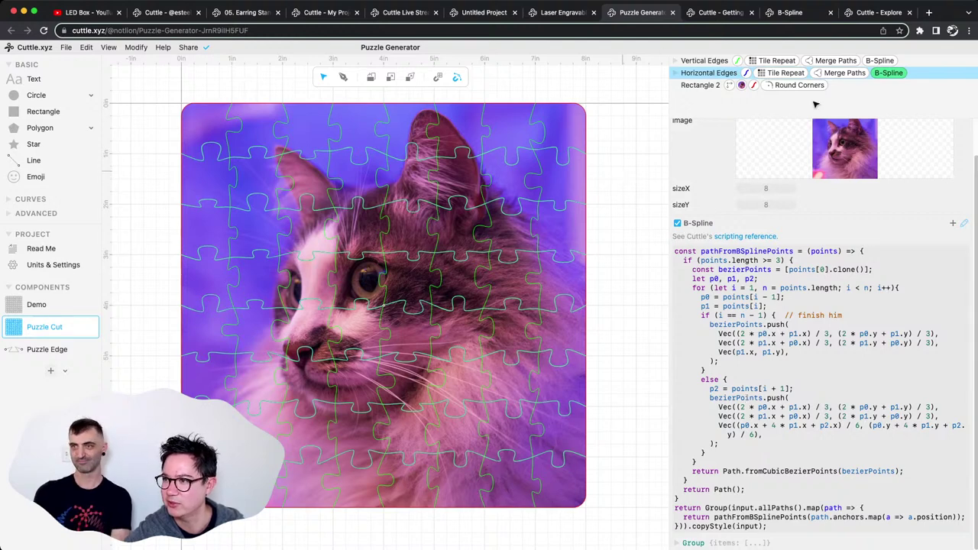
Show the Horizontal Edges B-Spline code, then switch to the Cuttle - Explore tab.
{"action": "left_click", "coordinate": [891, 73]}
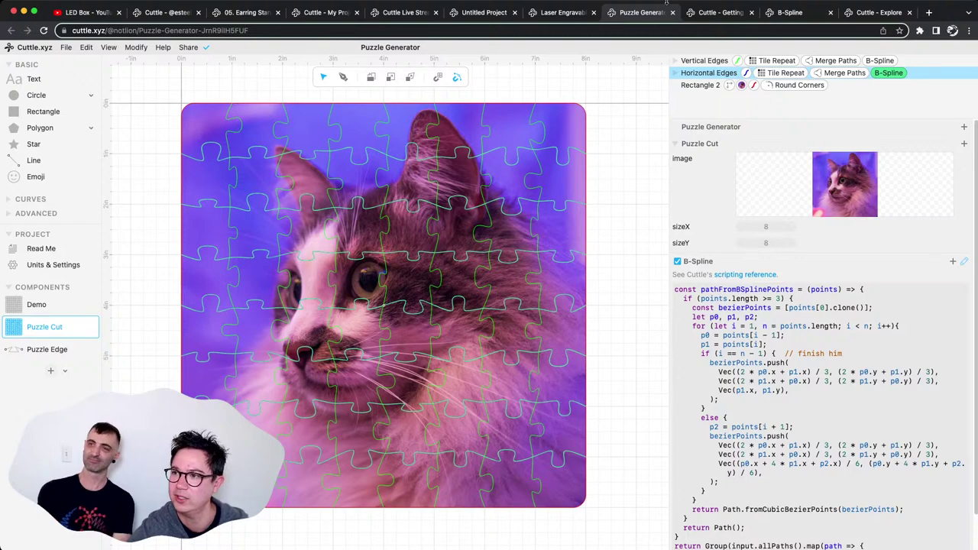
{"action": "left_click", "coordinate": [882, 15]}
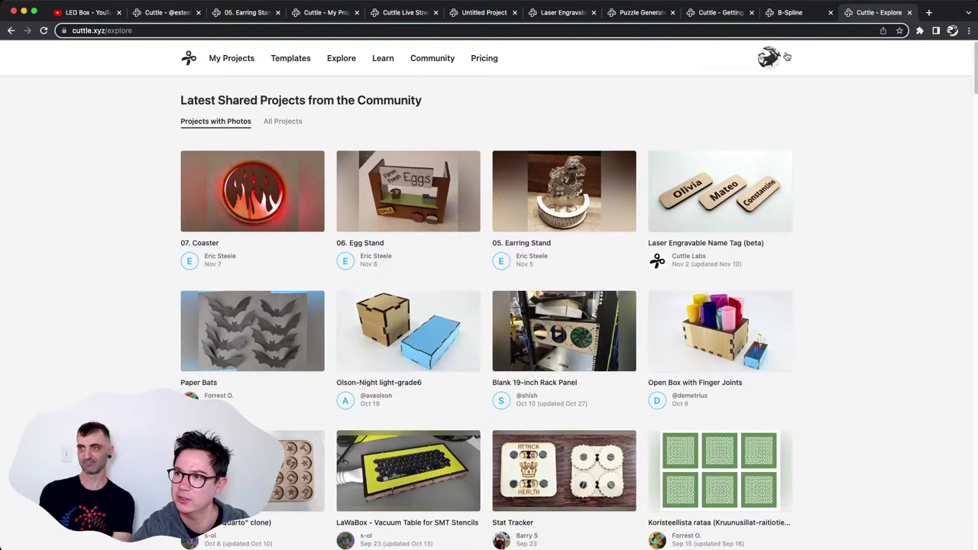
Open your own profile page of shared projects from the account menu.
{"action": "left_click", "coordinate": [786, 57]}
{"action": "left_click", "coordinate": [735, 113]}
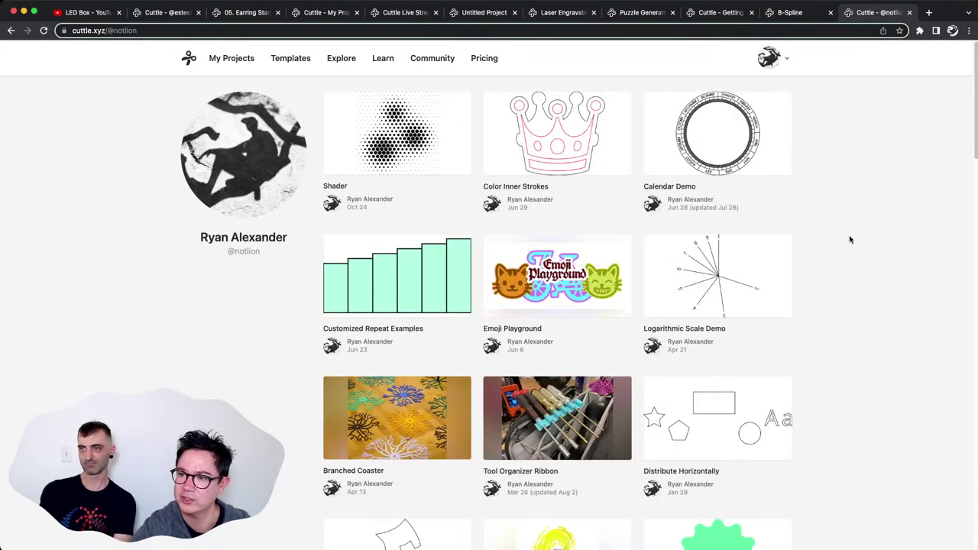
{"action": "scroll", "coordinate": [850, 240], "scroll_direction": "down", "scroll_amount": 10}
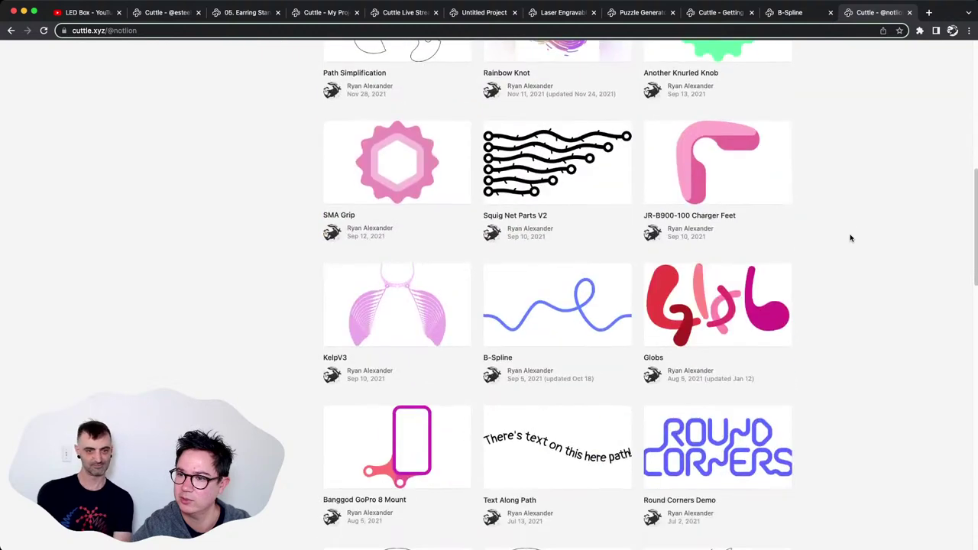
{"action": "scroll", "coordinate": [850, 238], "scroll_direction": "down", "scroll_amount": 5}
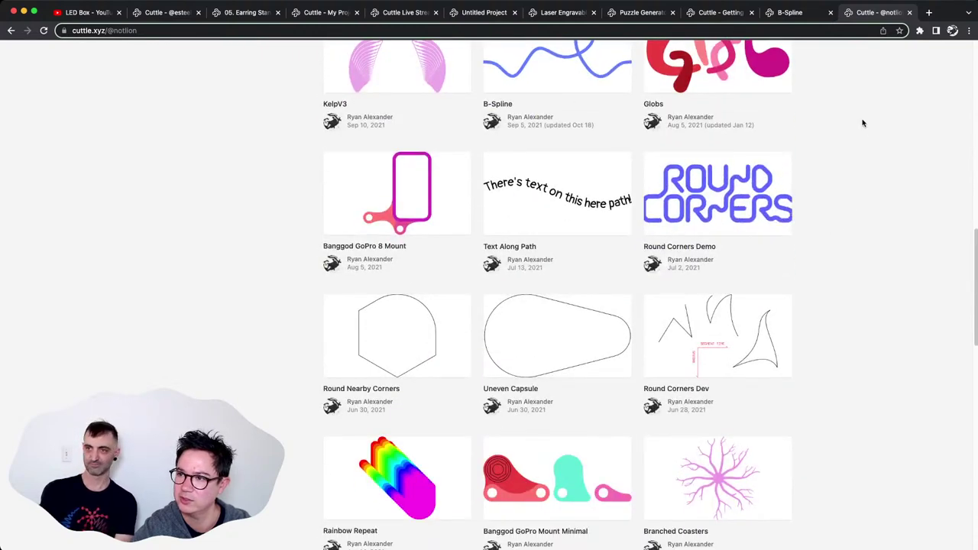
{"action": "scroll", "coordinate": [879, 157], "scroll_direction": "up", "scroll_amount": 2}
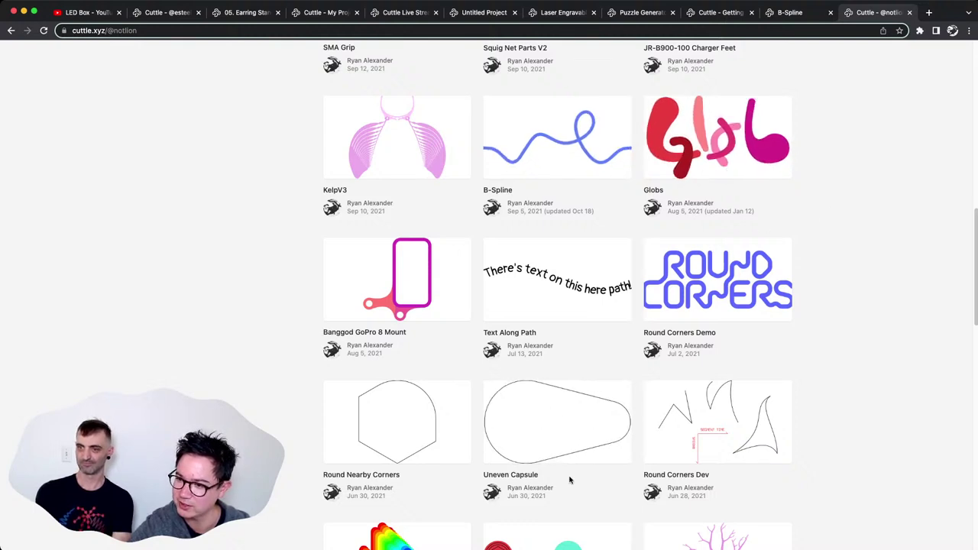
Scroll the profile grid to the B-Spline project, then return to the B-Spline project tab.
{"action": "scroll", "coordinate": [609, 490], "scroll_direction": "down", "scroll_amount": 2}
{"action": "scroll", "coordinate": [869, 431], "scroll_direction": "down", "scroll_amount": 4}
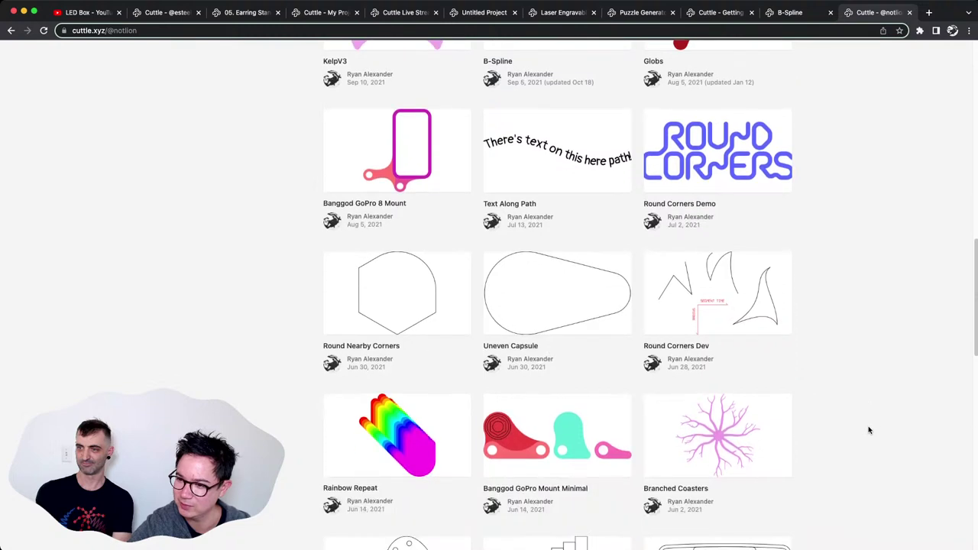
{"action": "scroll", "coordinate": [821, 420], "scroll_direction": "up", "scroll_amount": 4}
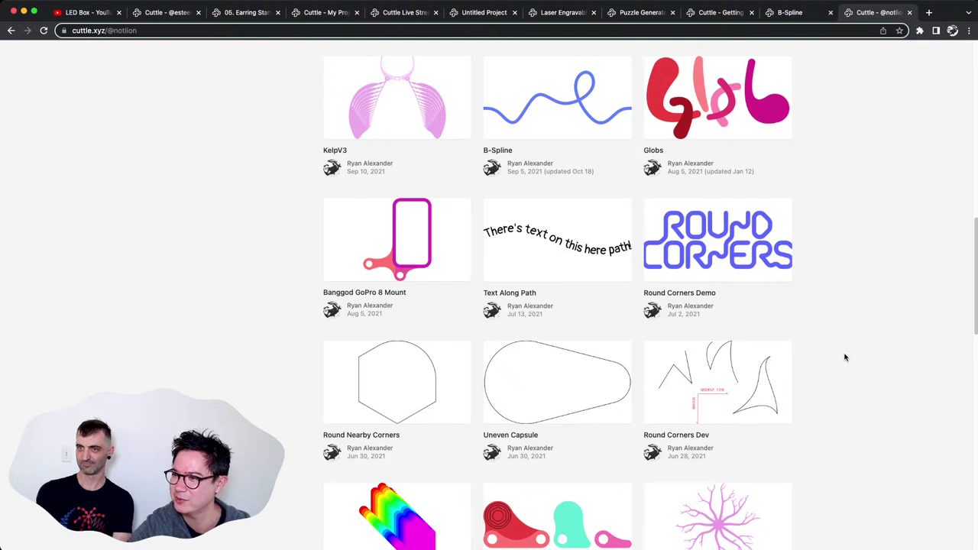
{"action": "scroll", "coordinate": [844, 357], "scroll_direction": "up", "scroll_amount": 3}
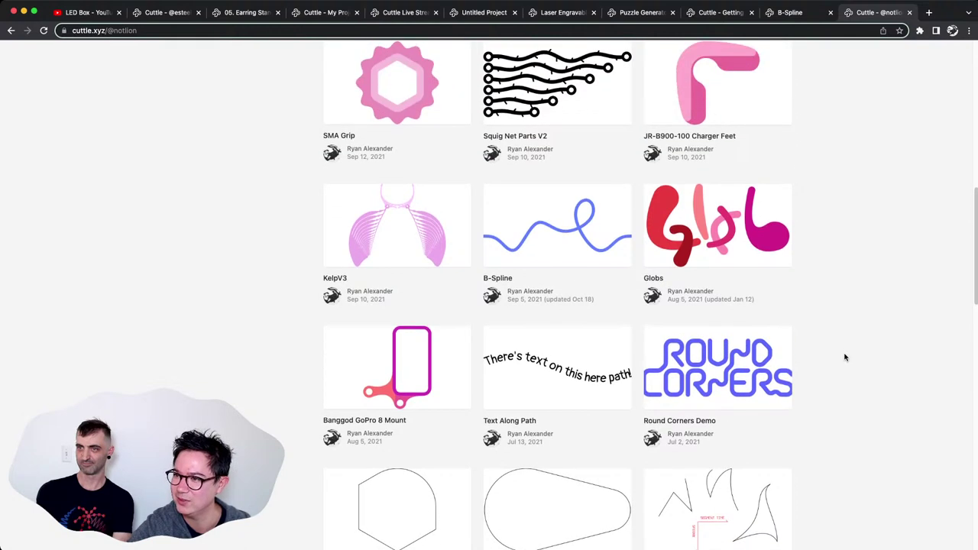
{"action": "scroll", "coordinate": [844, 357], "scroll_direction": "up", "scroll_amount": 1}
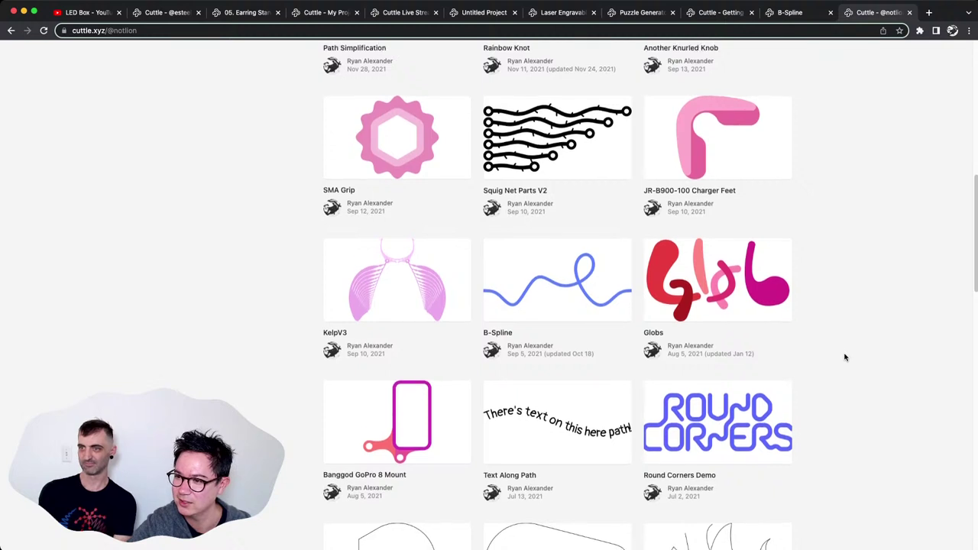
{"action": "scroll", "coordinate": [844, 357], "scroll_direction": "down", "scroll_amount": 1}
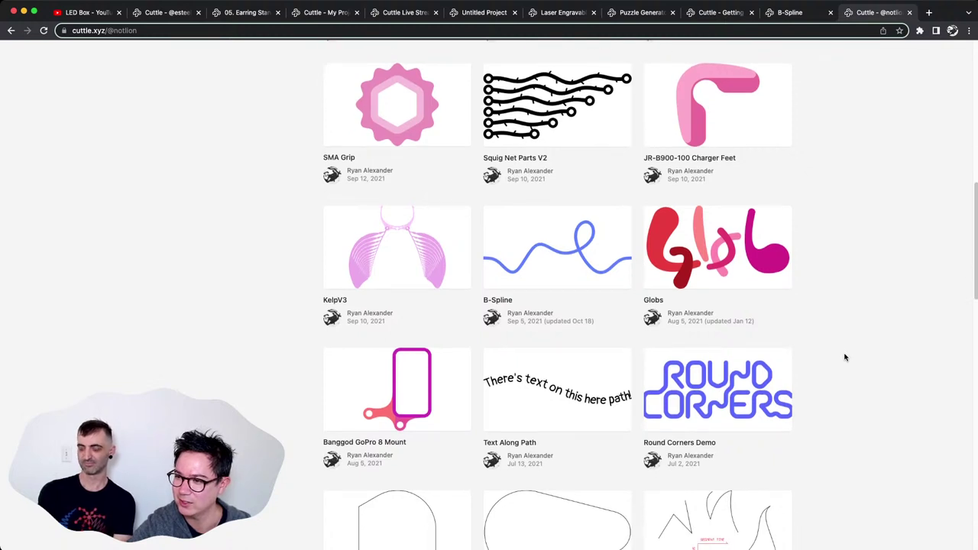
{"action": "scroll", "coordinate": [845, 357], "scroll_direction": "down", "scroll_amount": 2}
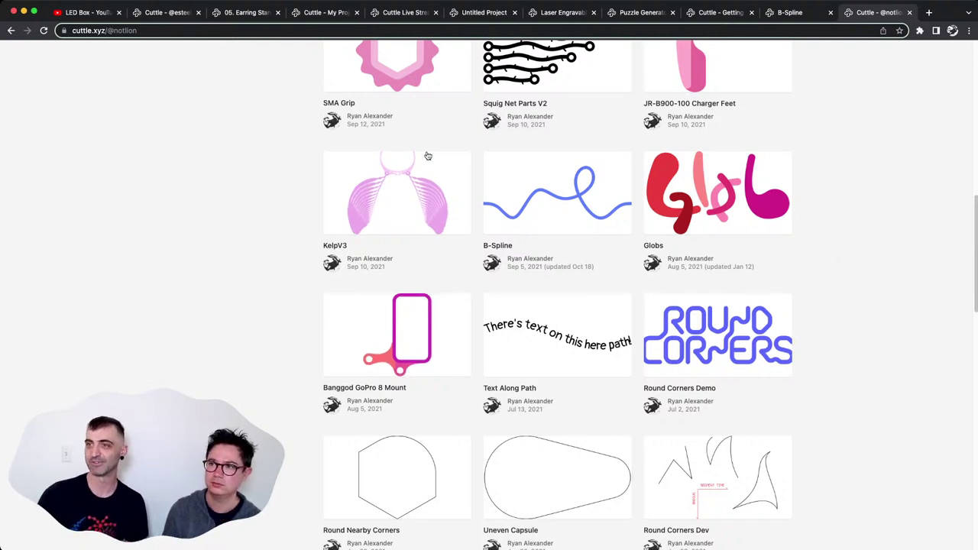
{"action": "left_click", "coordinate": [772, 13]}
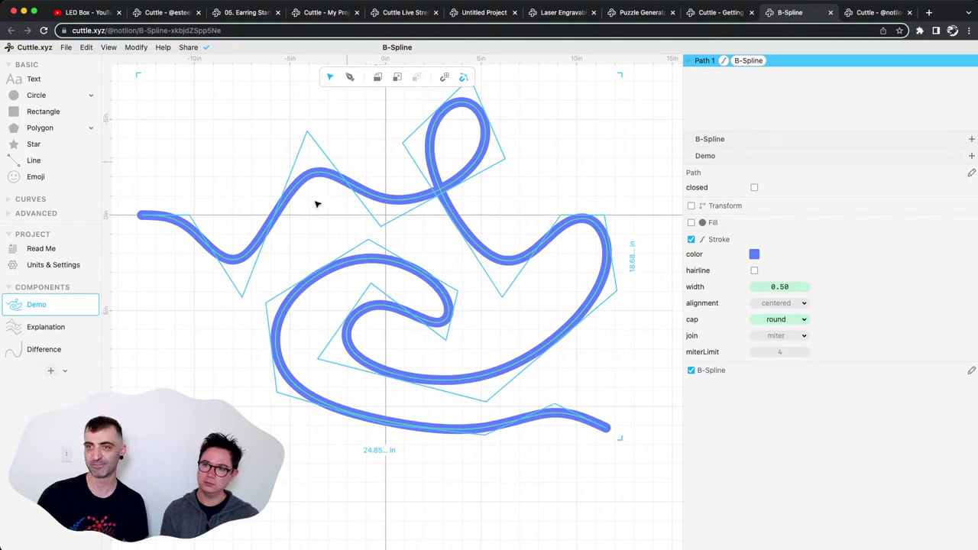
Alt-drag Path 1 upward to place a duplicate, Path 7, above the original spline.
{"action": "left_click", "coordinate": [472, 237]}
{"action": "scroll", "coordinate": [474, 238], "scroll_direction": "down", "scroll_amount": 5}
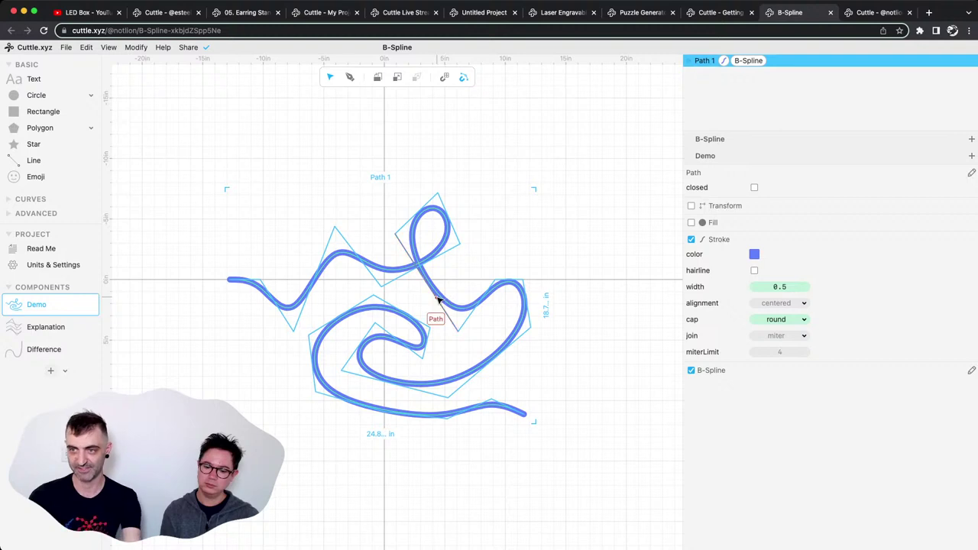
{"action": "left_click_drag", "start_coordinate": [438, 300], "coordinate": [456, 89]}
{"action": "left_click_drag", "start_coordinate": [553, 220], "coordinate": [555, 221], "text": "alt"}
{"action": "scroll", "coordinate": [589, 275], "scroll_direction": "up", "scroll_amount": 4}
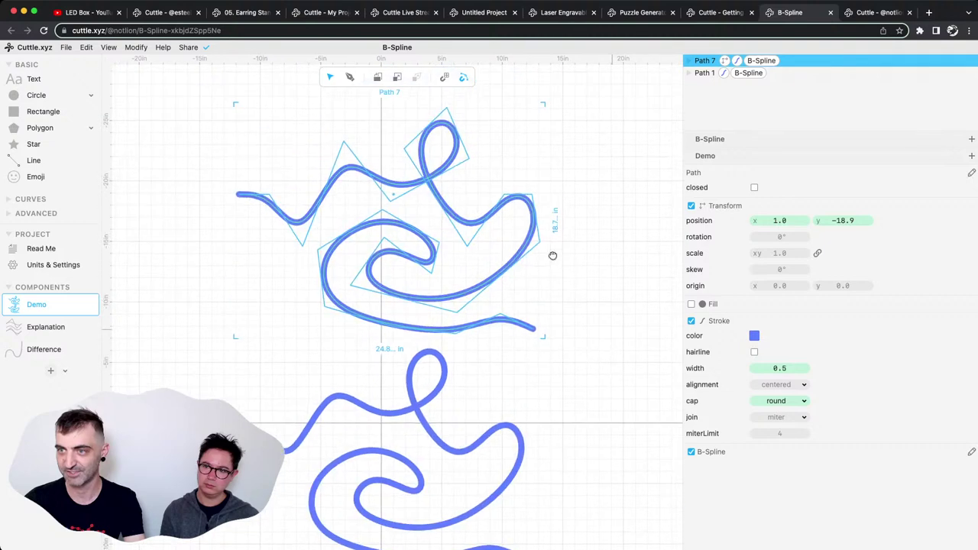
Convert the upper spline copy to paths, creating Path 8, and edit its anchor points.
{"action": "right_click", "coordinate": [512, 197]}
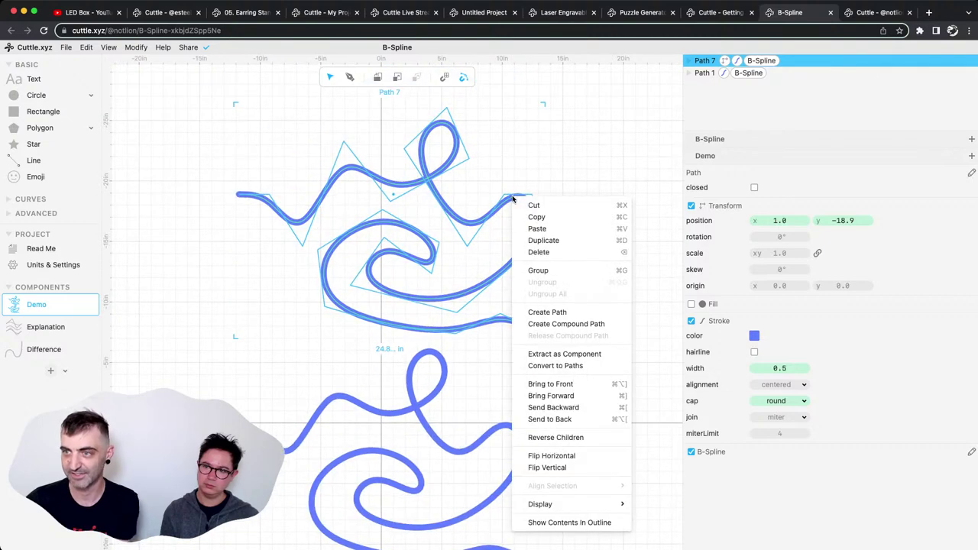
{"action": "left_click", "coordinate": [572, 367]}
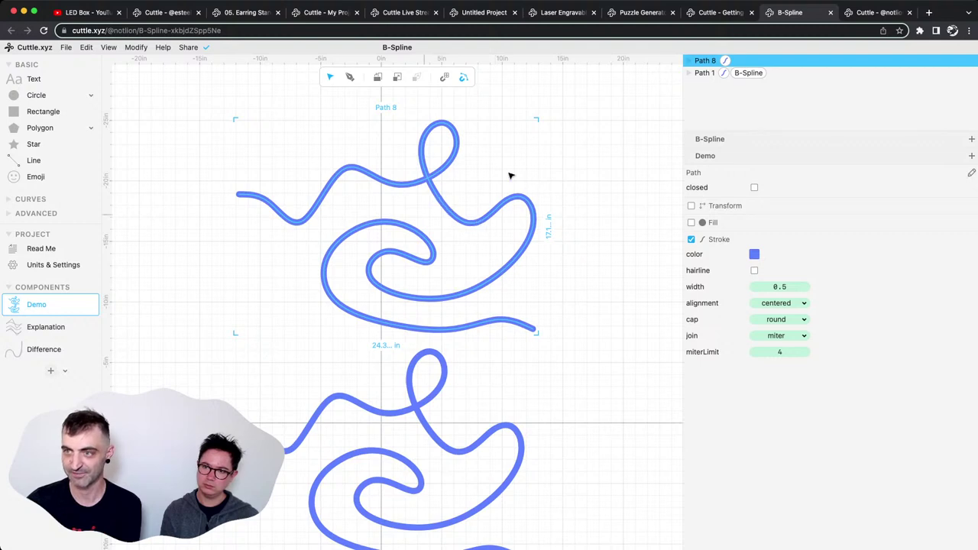
{"action": "double_click", "coordinate": [459, 201]}
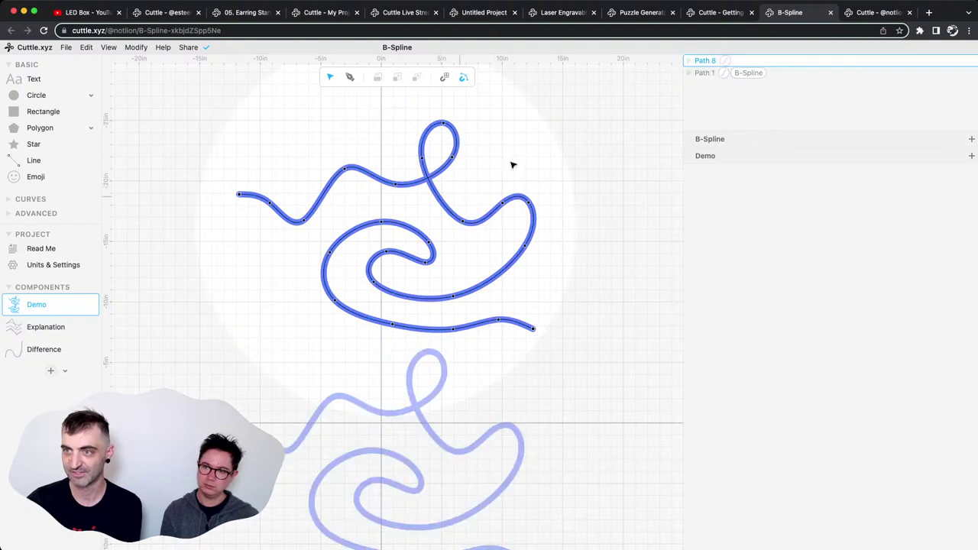
{"action": "left_click_drag", "start_coordinate": [497, 190], "coordinate": [515, 171]}
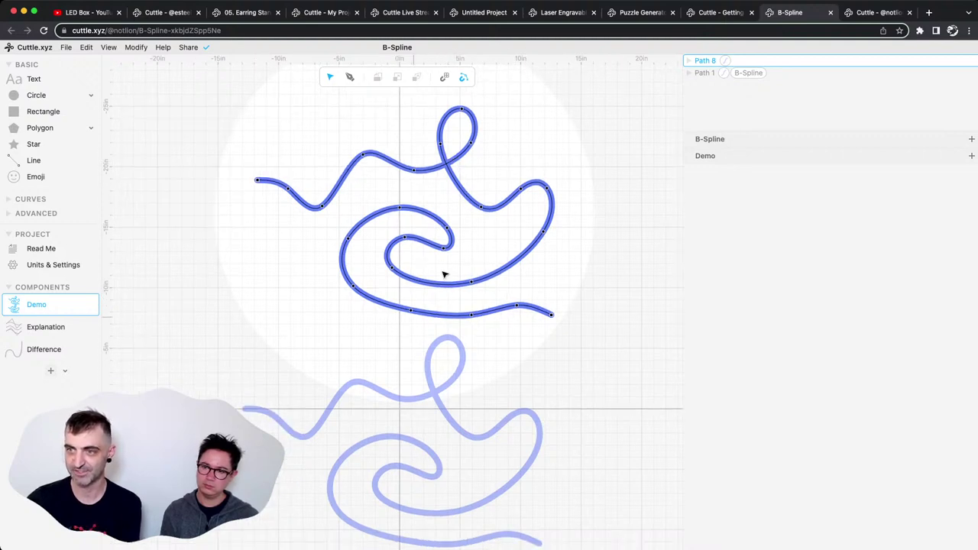
{"action": "left_click", "coordinate": [428, 242]}
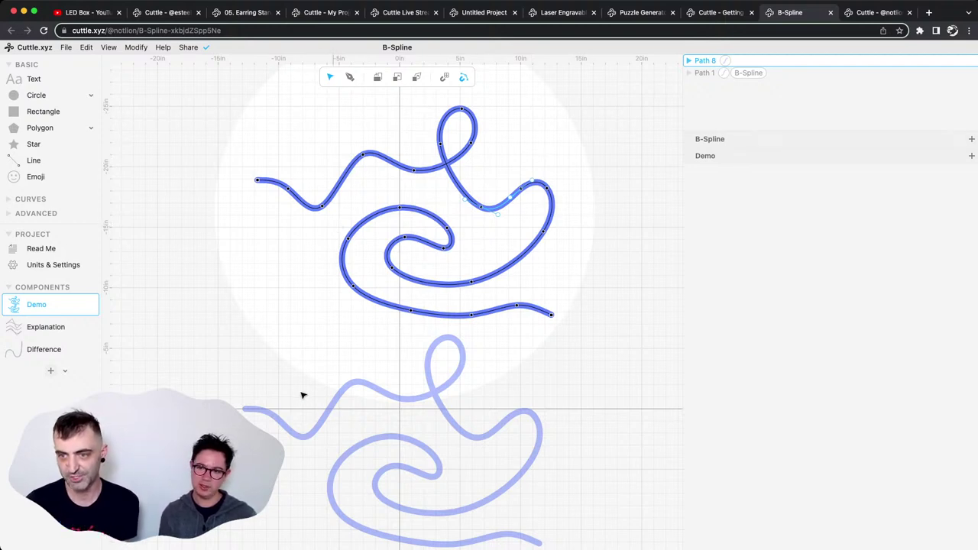
Compare Path 8's anchors with the original B-Spline path by selecting each in turn.
{"action": "left_click", "coordinate": [323, 327]}
{"action": "left_click", "coordinate": [364, 387]}
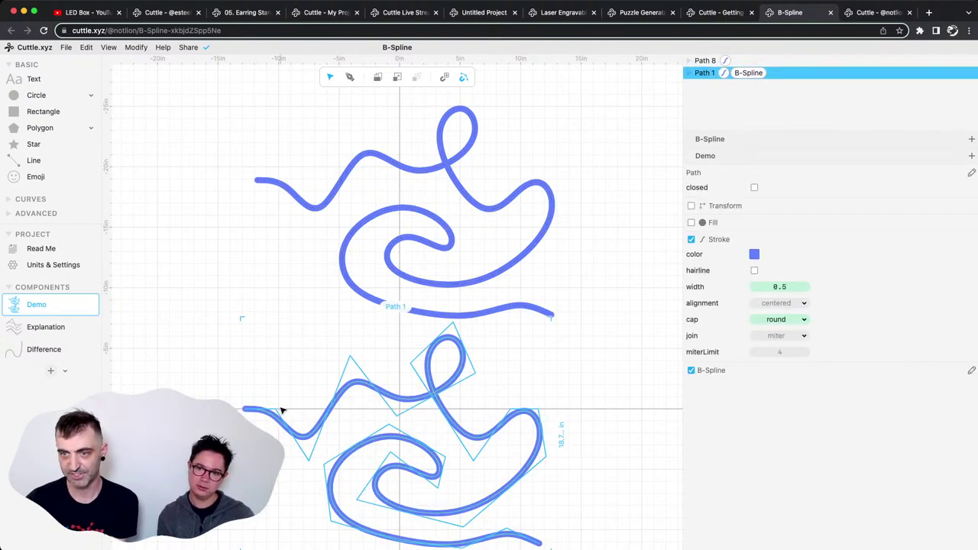
{"action": "left_click", "coordinate": [337, 198]}
{"action": "left_click", "coordinate": [337, 198]}
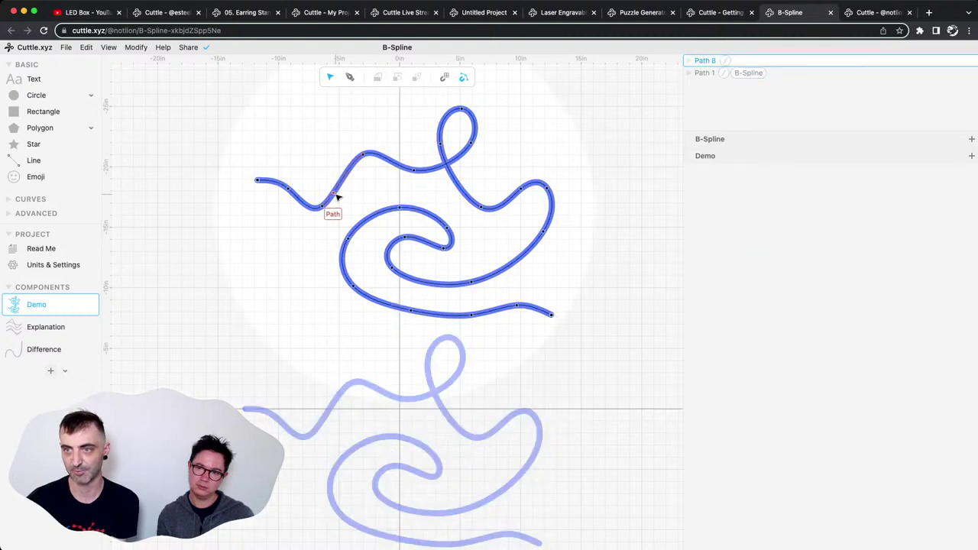
{"action": "left_click", "coordinate": [289, 191]}
{"action": "left_click", "coordinate": [358, 112]}
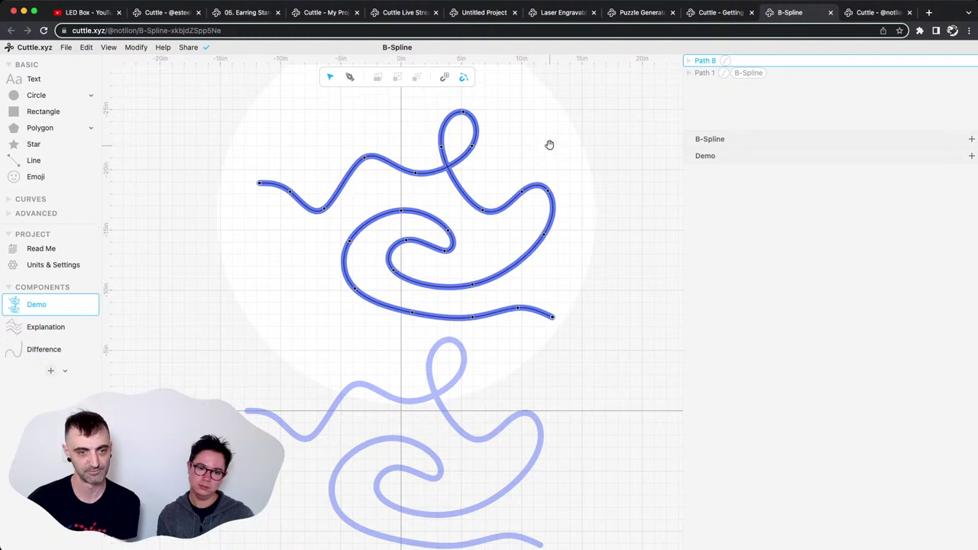
{"action": "scroll", "coordinate": [552, 149], "scroll_direction": "up", "scroll_amount": 1}
{"action": "scroll", "coordinate": [559, 216], "scroll_direction": "down", "scroll_amount": 2}
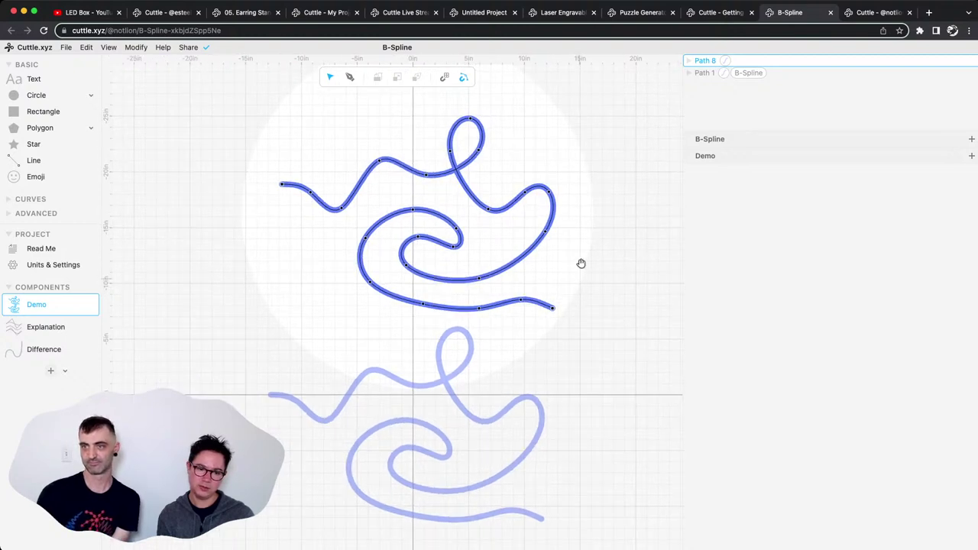
{"action": "scroll", "coordinate": [581, 265], "scroll_direction": "down", "scroll_amount": 2}
{"action": "scroll", "coordinate": [581, 262], "scroll_direction": "up", "scroll_amount": 2}
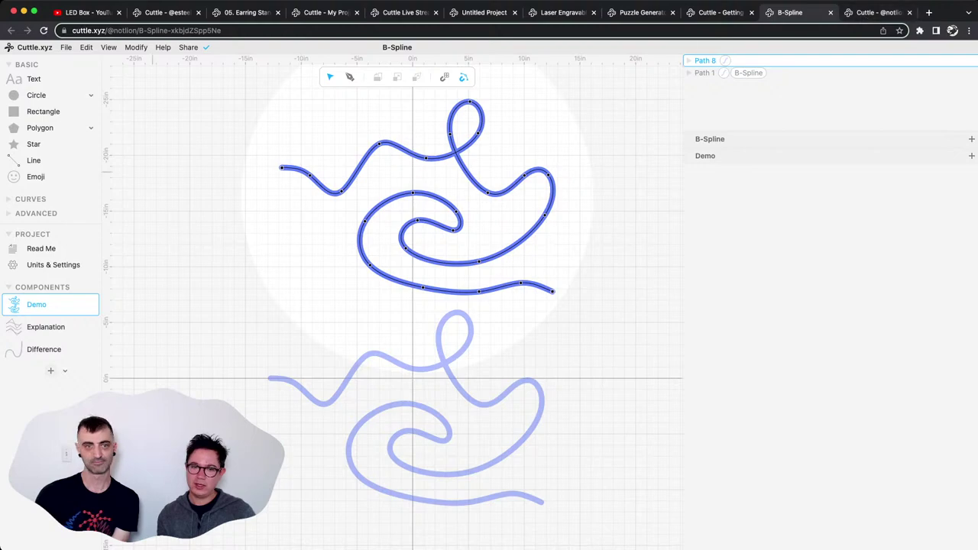
{"action": "key", "text": "super+Tab"}
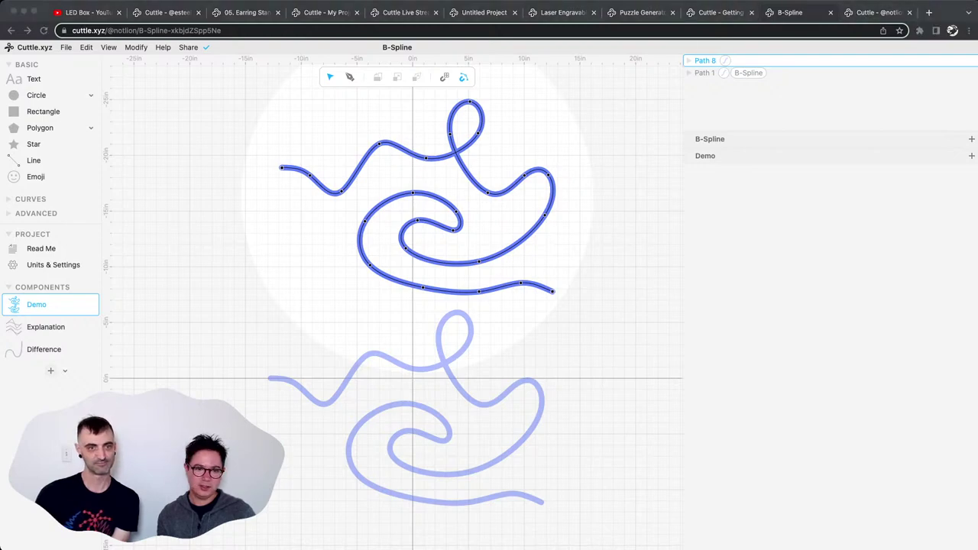